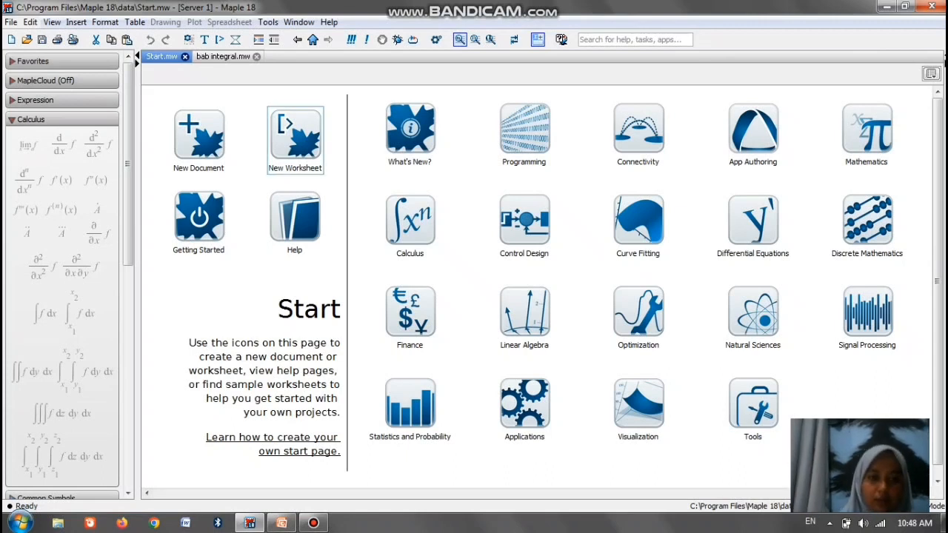
Create a new worksheet and evaluate the equation (x) = sin(2 x) on its first input line
{"action": "left_click", "coordinate": [295, 139]}
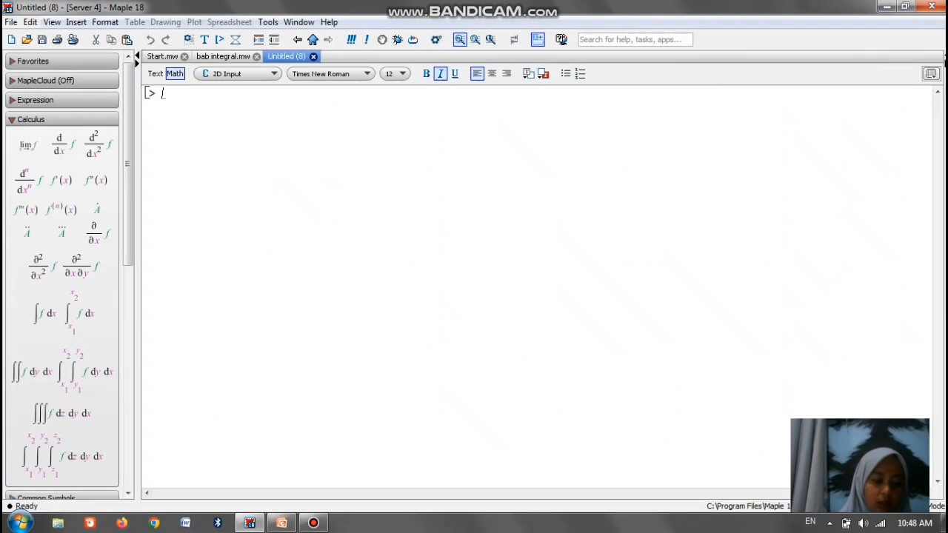
{"action": "type", "text": "f"}
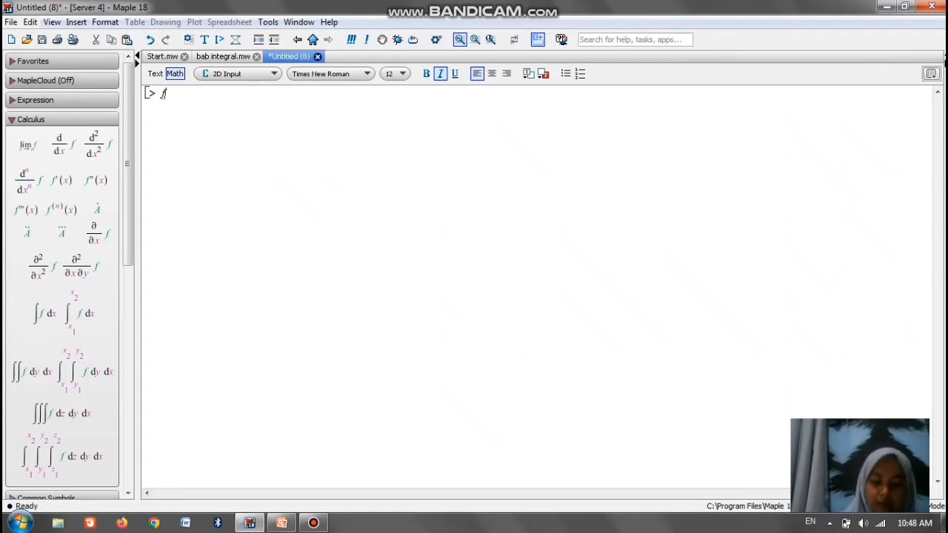
{"action": "key", "text": "BackSpace"}
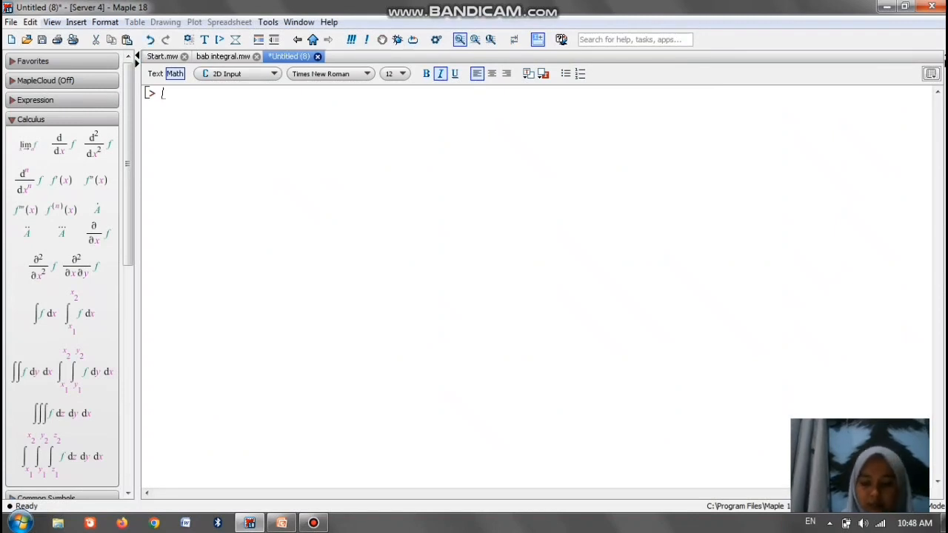
{"action": "type", "text": "(x"}
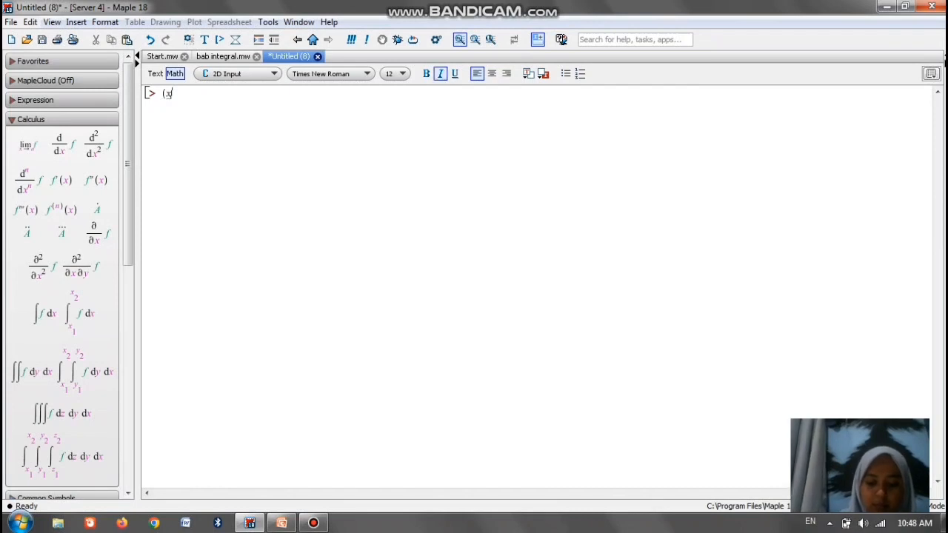
{"action": "type", "text": ") "}
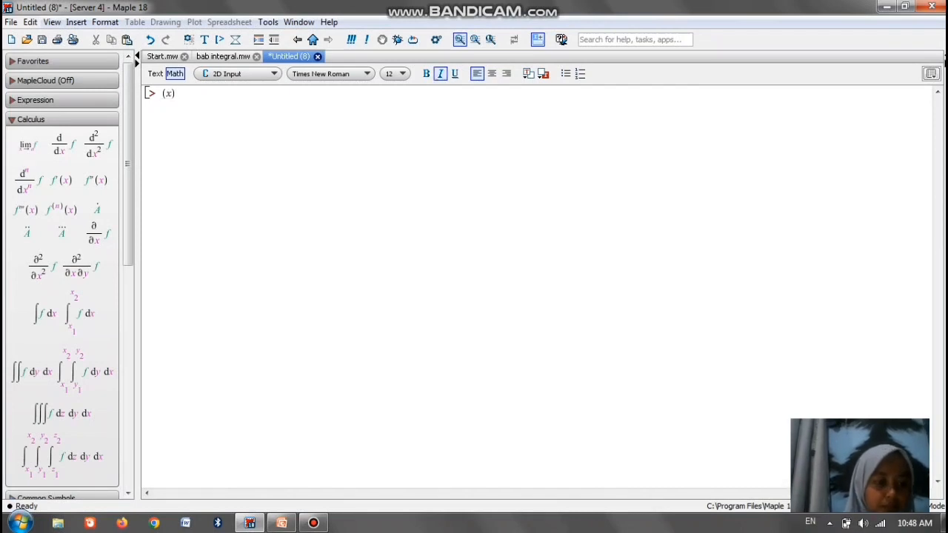
{"action": "type", "text": "= sin"}
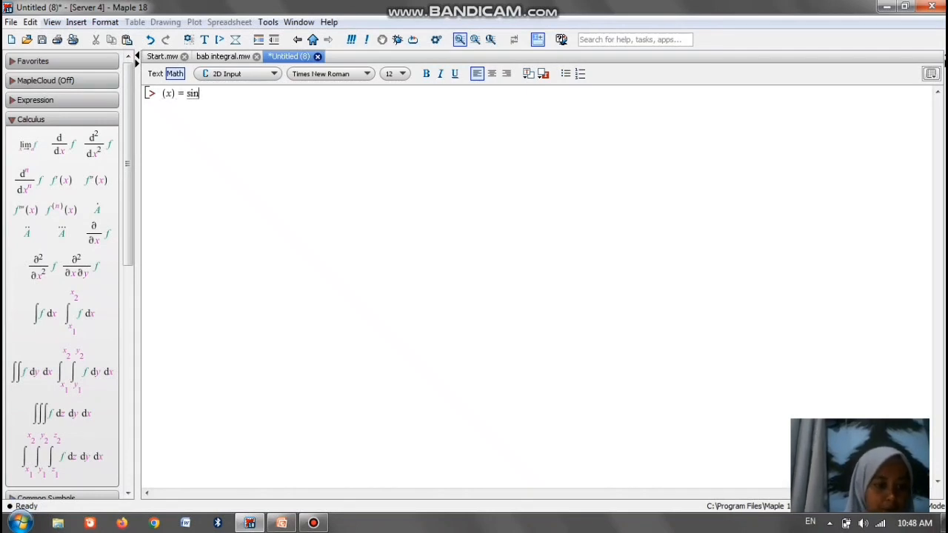
{"action": "type", "text": "("}
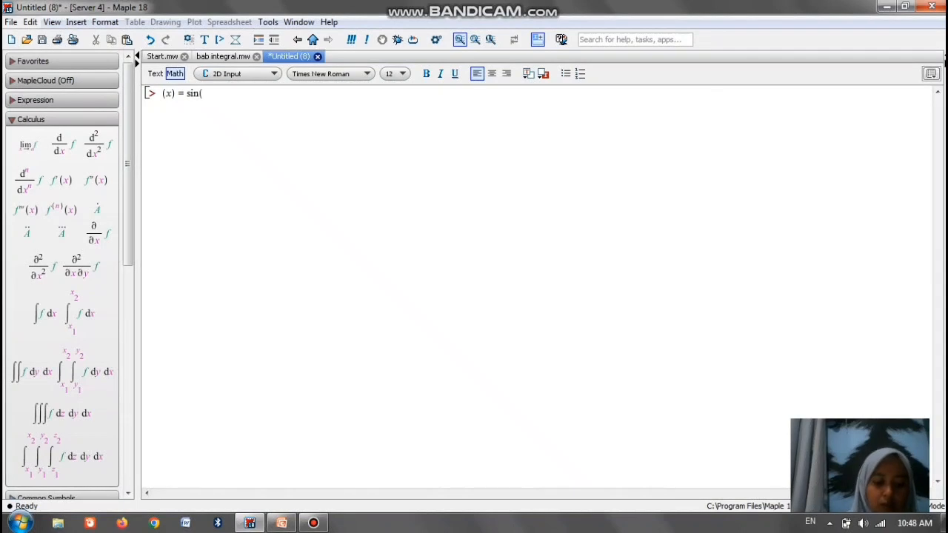
{"action": "type", "text": "2 x)"}
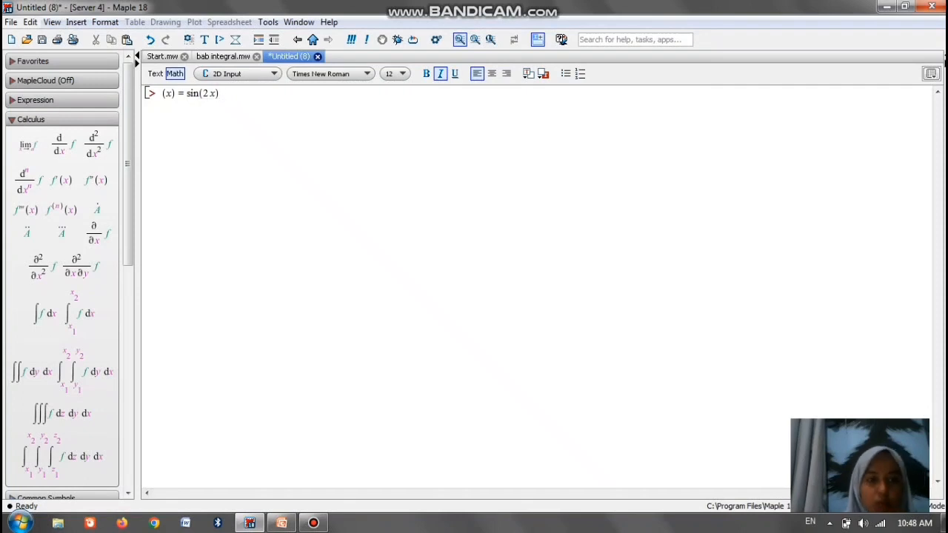
{"action": "key", "text": "Return"}
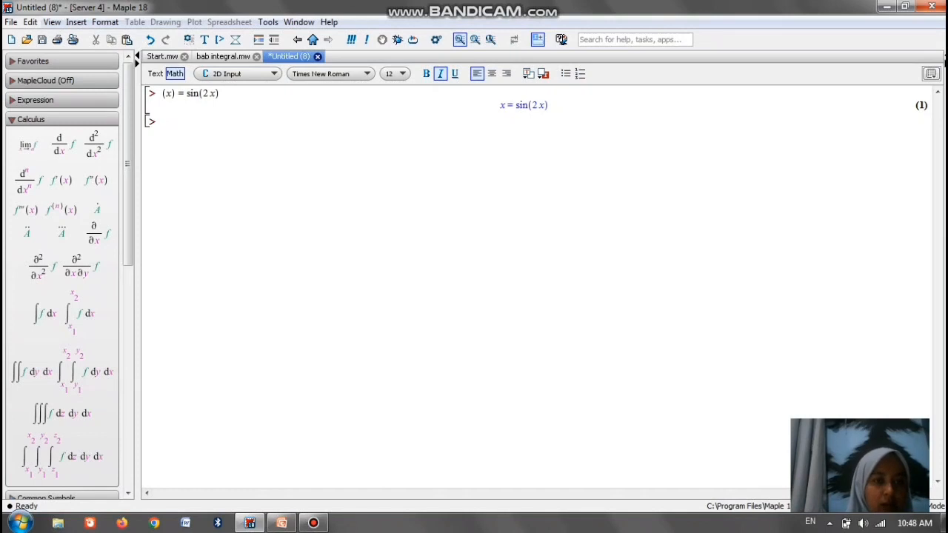
Correct the first input line to f(x) = sin(2 x) and evaluate it again
{"action": "left_click", "coordinate": [163, 93]}
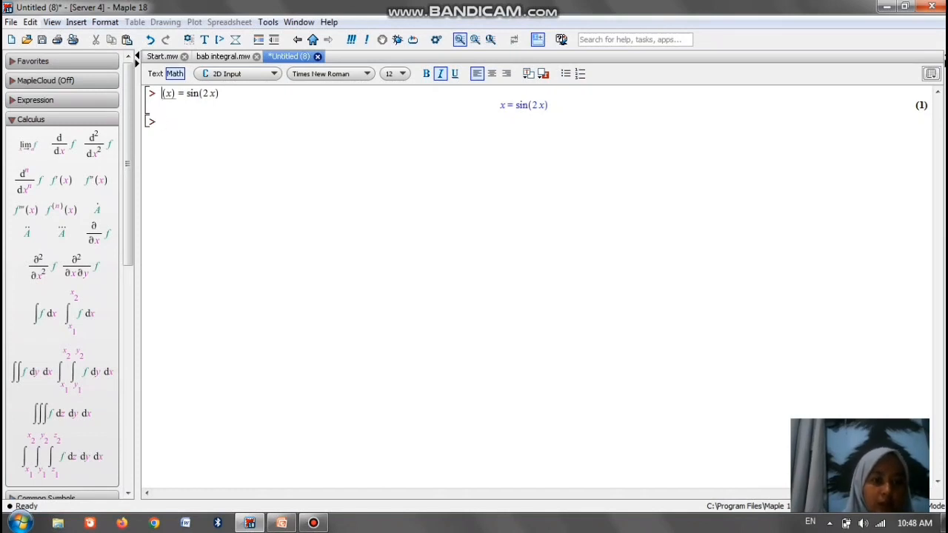
{"action": "type", "text": "f"}
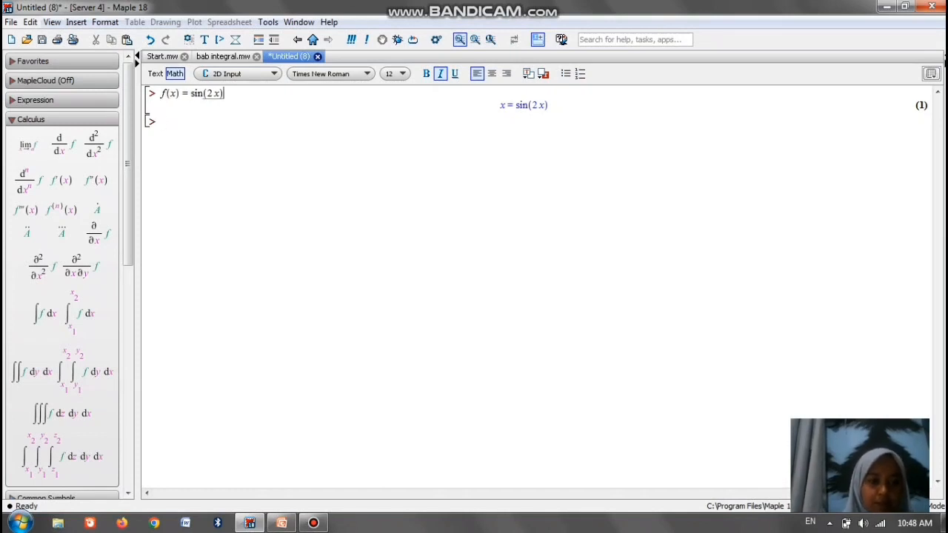
{"action": "key", "text": "Return"}
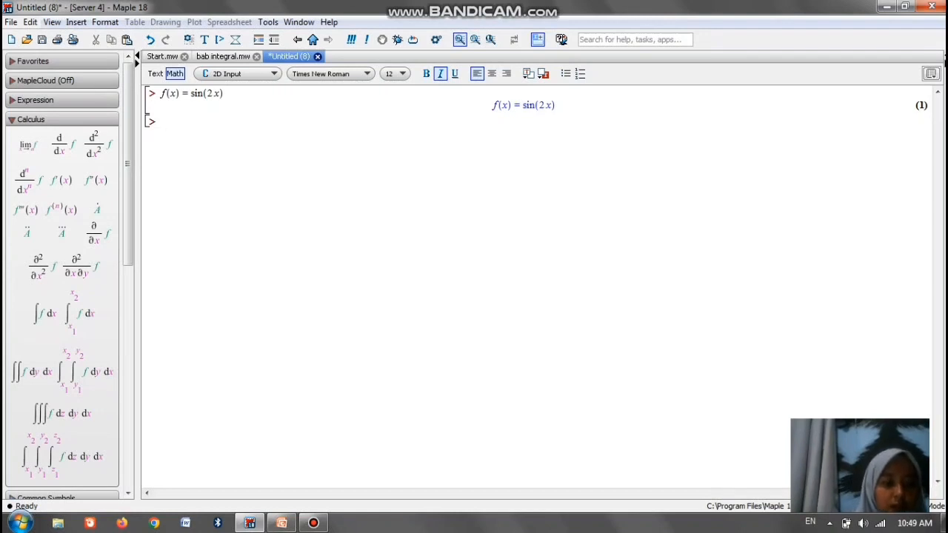
{"action": "type", "text": "f"}
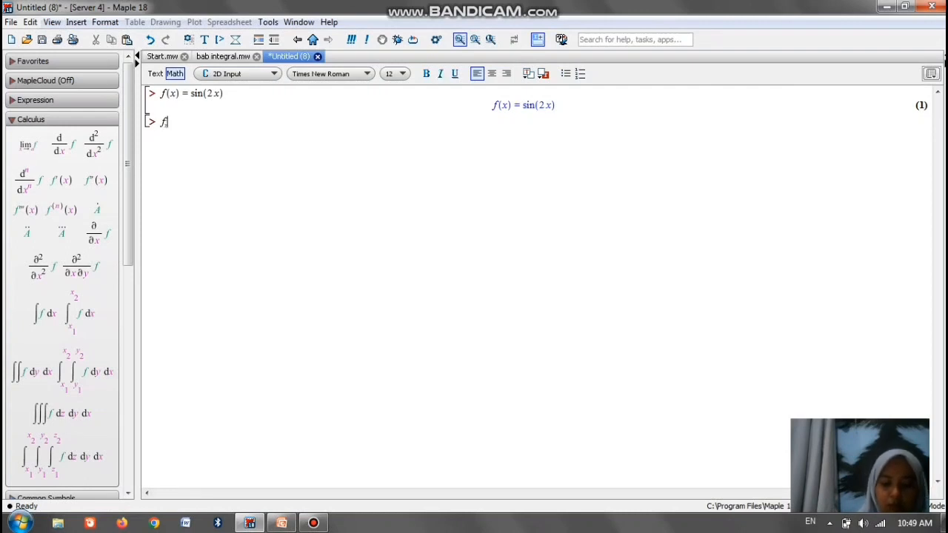
{"action": "type", "text": ","}
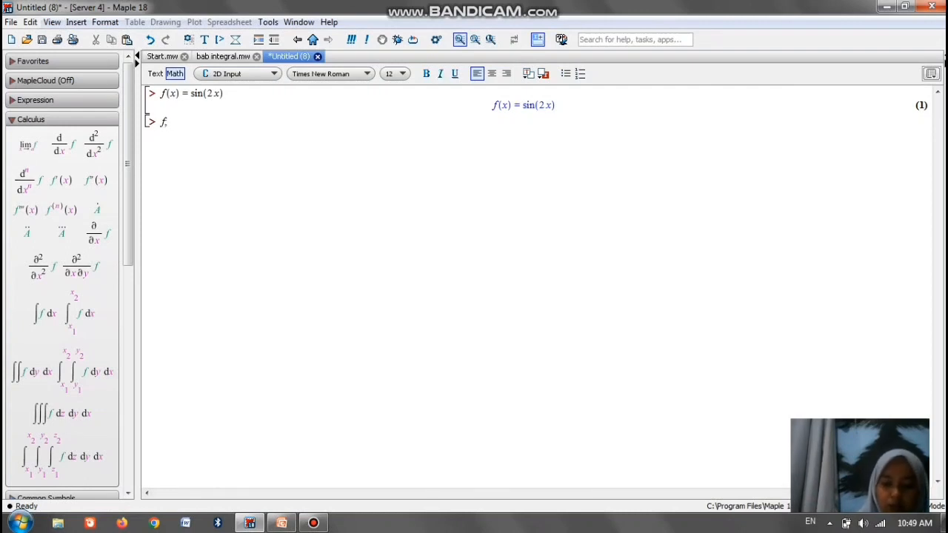
{"action": "type", "text": "-"}
{"action": "key", "text": "BackSpace"}
{"action": "key", "text": "BackSpace"}
{"action": "key", "text": "BackSpace"}
Define the function f := (x) -> sin(2·x) on the second input line and evaluate it
{"action": "type", "text": "f"}
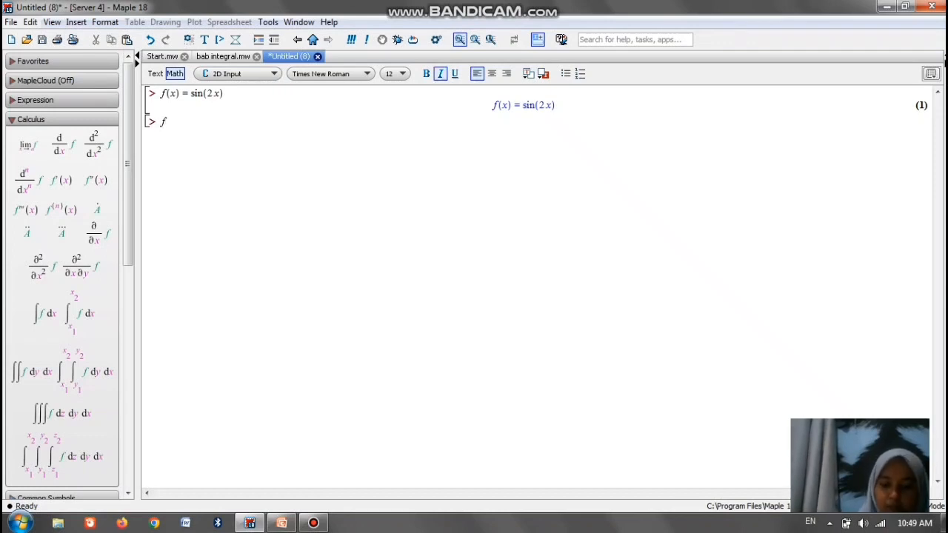
{"action": "type", "text": ":="}
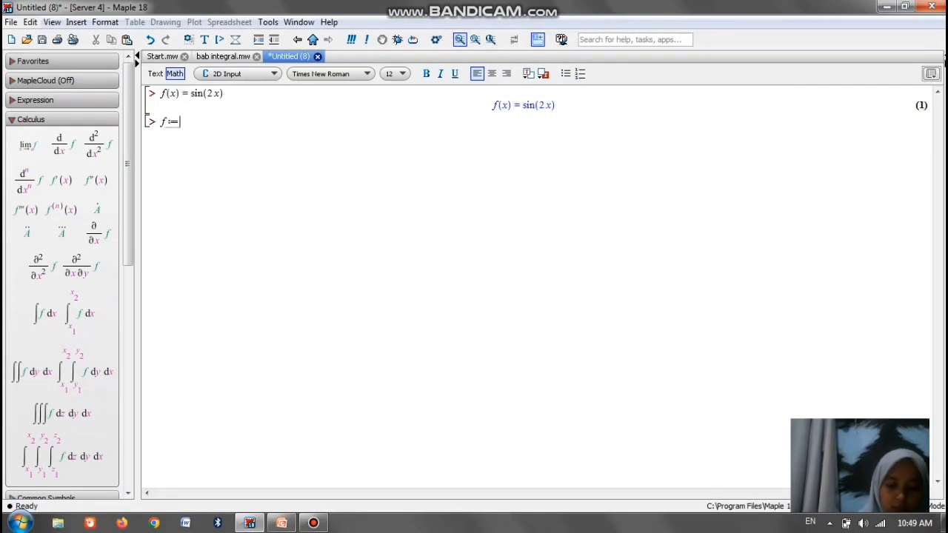
{"action": "type", "text": "("}
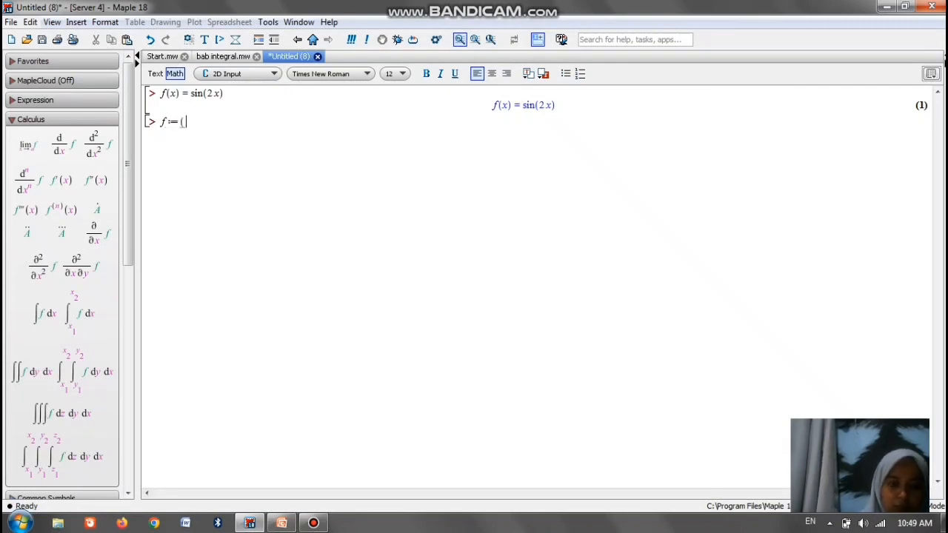
{"action": "type", "text": "x)"}
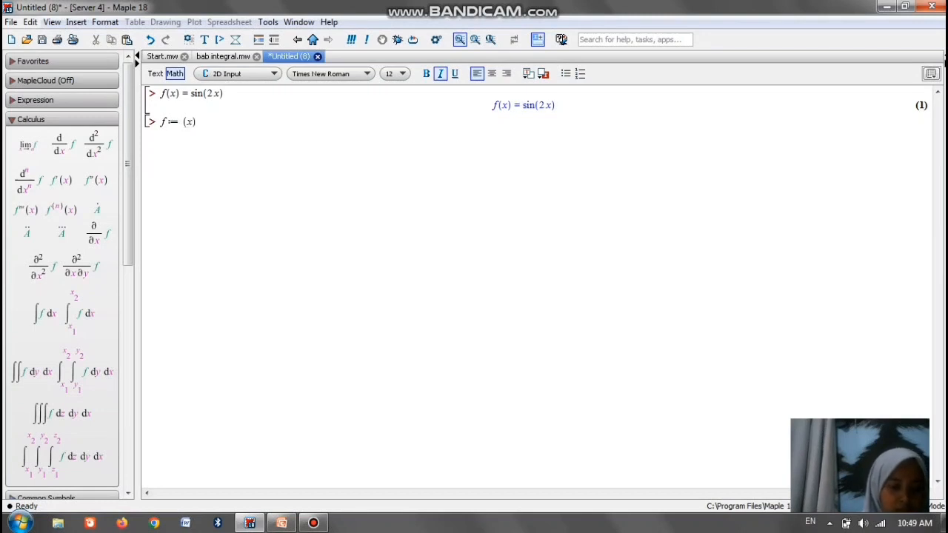
{"action": "type", "text": "->"}
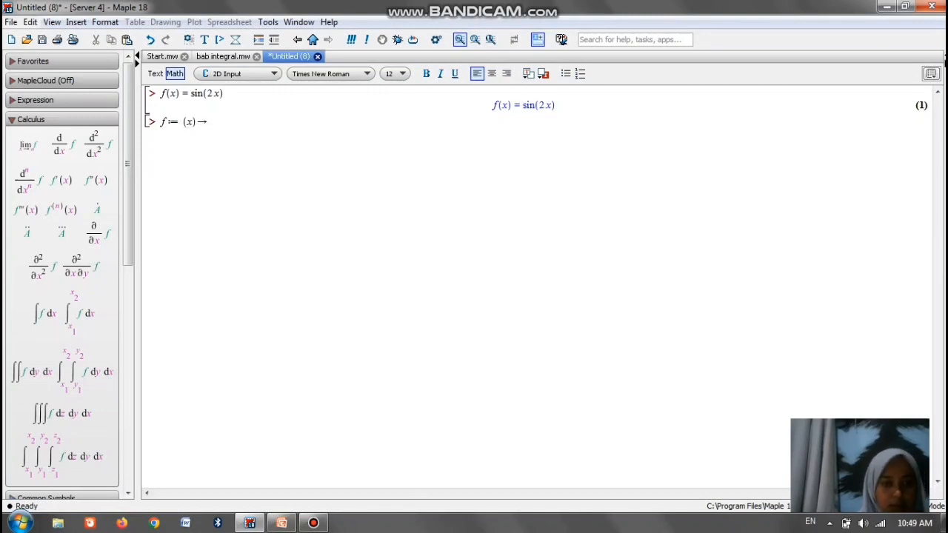
{"action": "type", "text": "sin(2"}
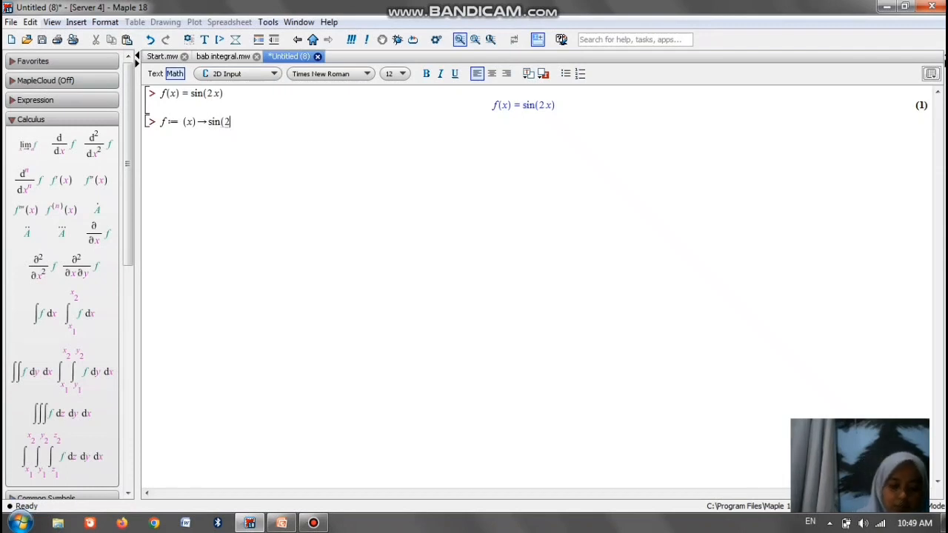
{"action": "type", "text": "^"}
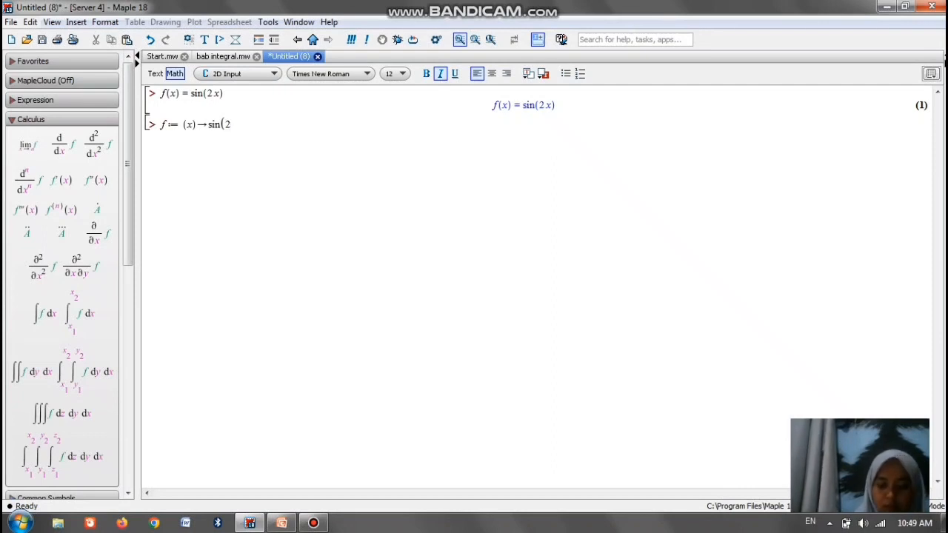
{"action": "type", "text": "x"}
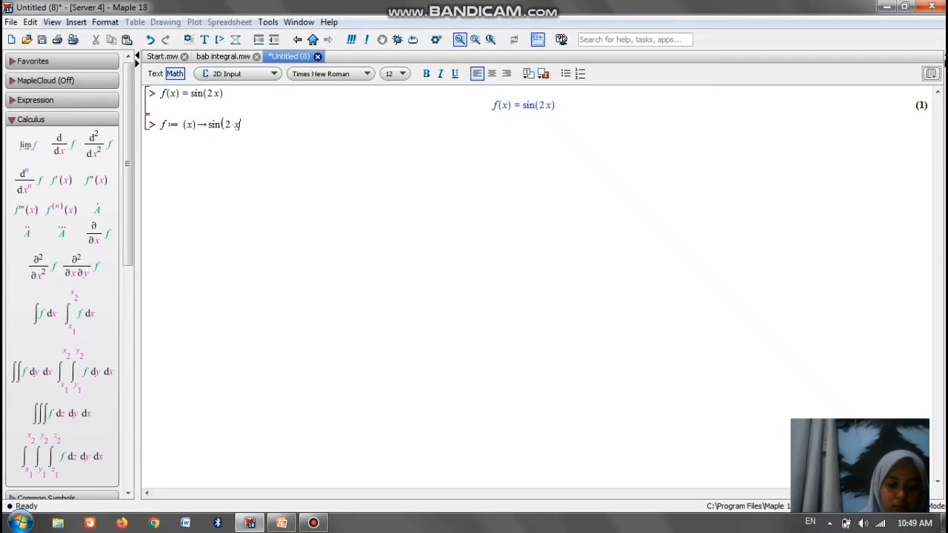
{"action": "type", "text": ")"}
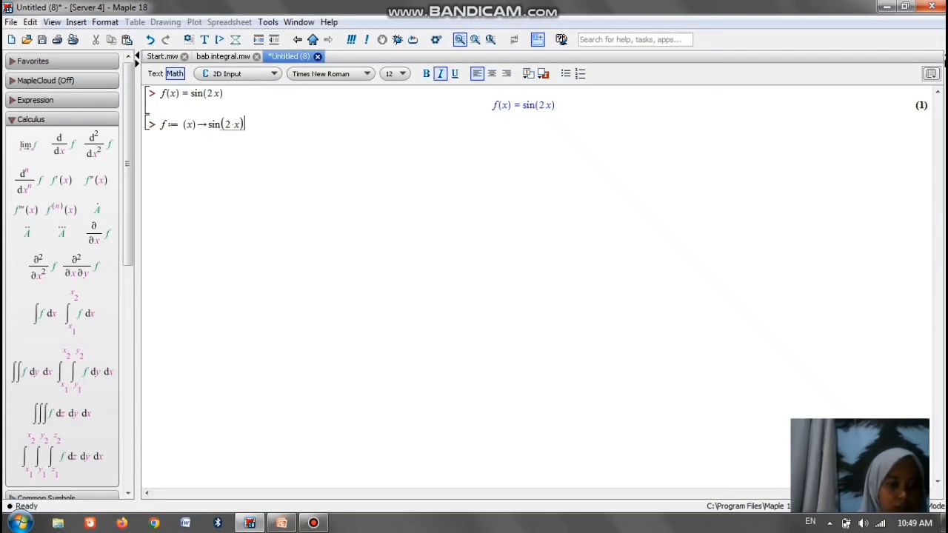
{"action": "key", "text": "Return"}
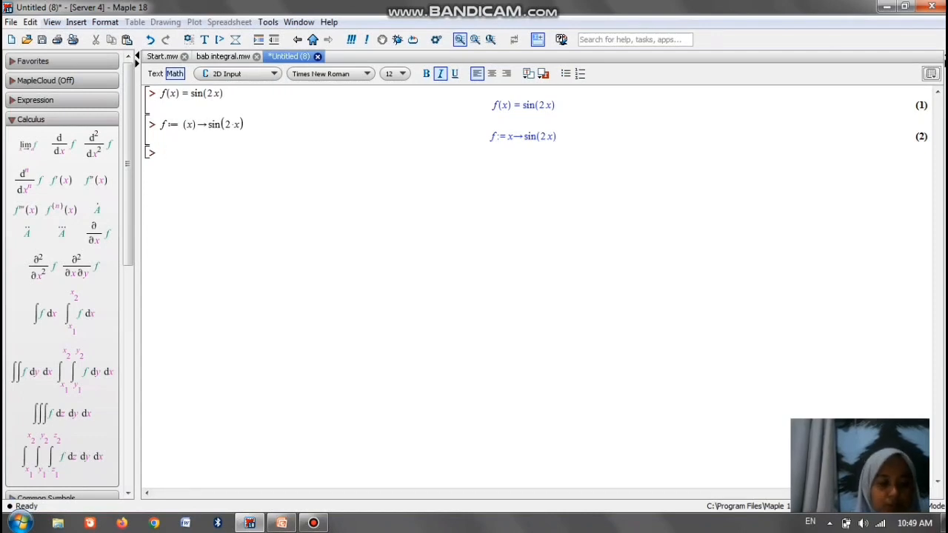
Compute the second derivative of the function by evaluating diff(f(x), x$2) on the third input line
{"action": "type", "text": "diff"}
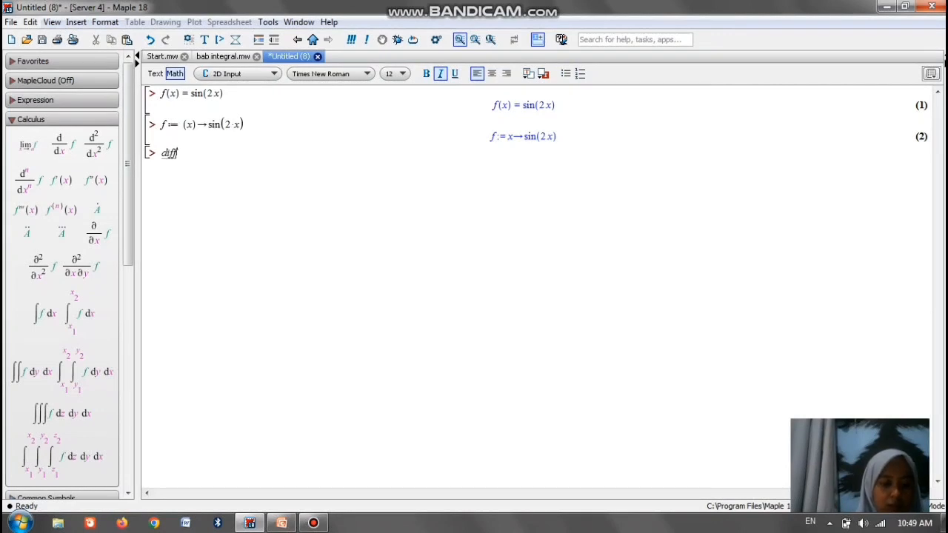
{"action": "type", "text": "("}
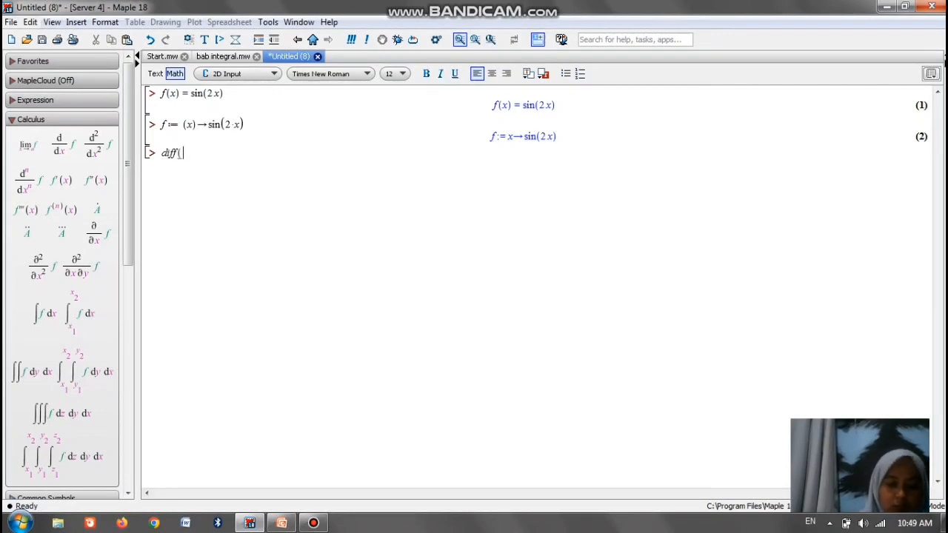
{"action": "type", "text": "f("}
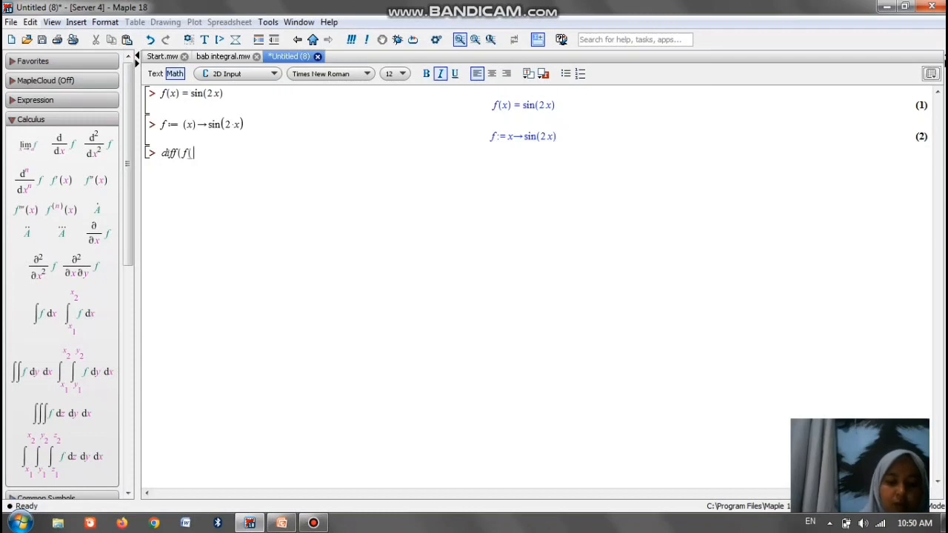
{"action": "type", "text": "x))"}
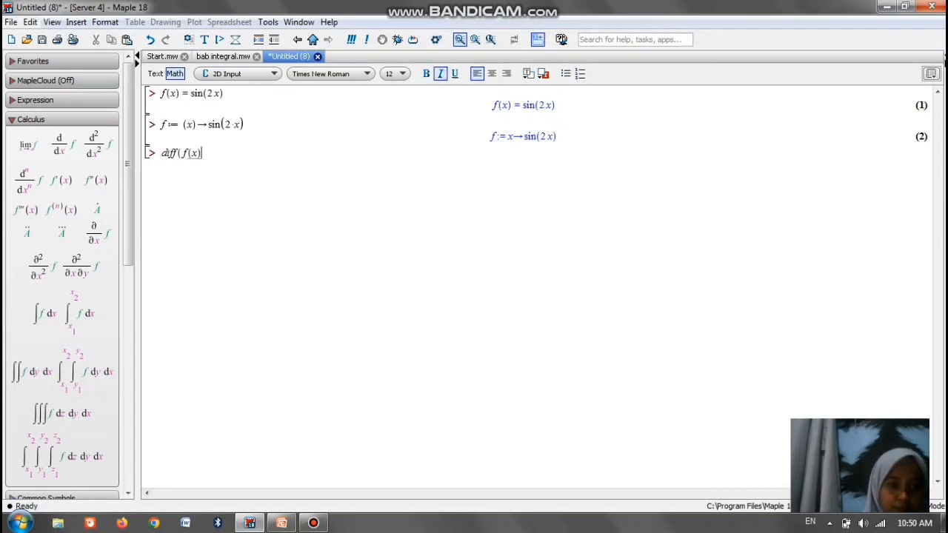
{"action": "key", "text": "BackSpace"}
{"action": "key", "text": "BackSpace"}
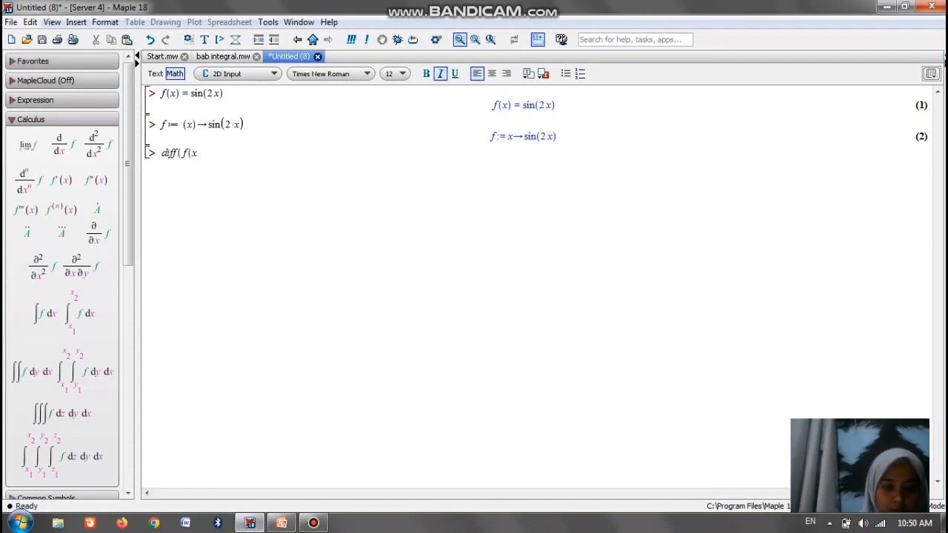
{"action": "type", "text": ")"}
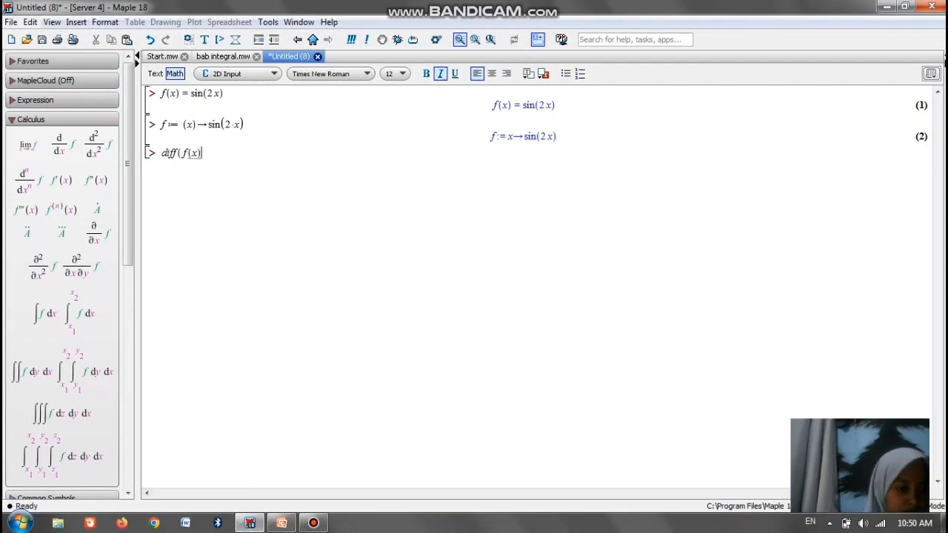
{"action": "type", "text": ",x"}
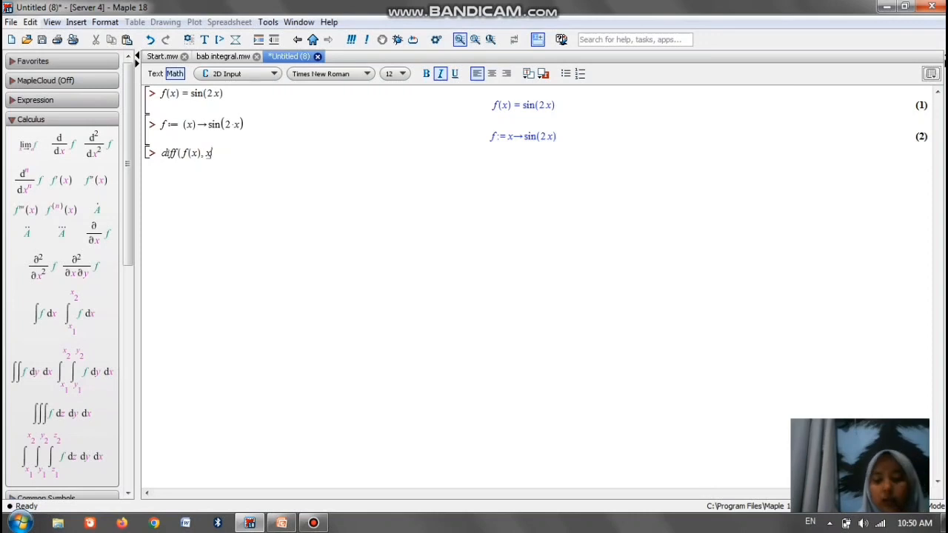
{"action": "type", "text": ")"}
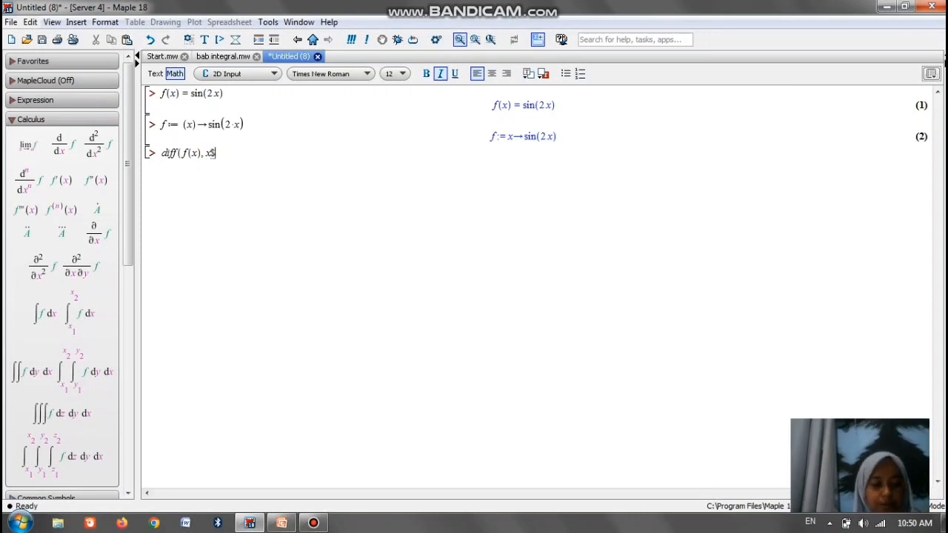
{"action": "type", "text": "2)"}
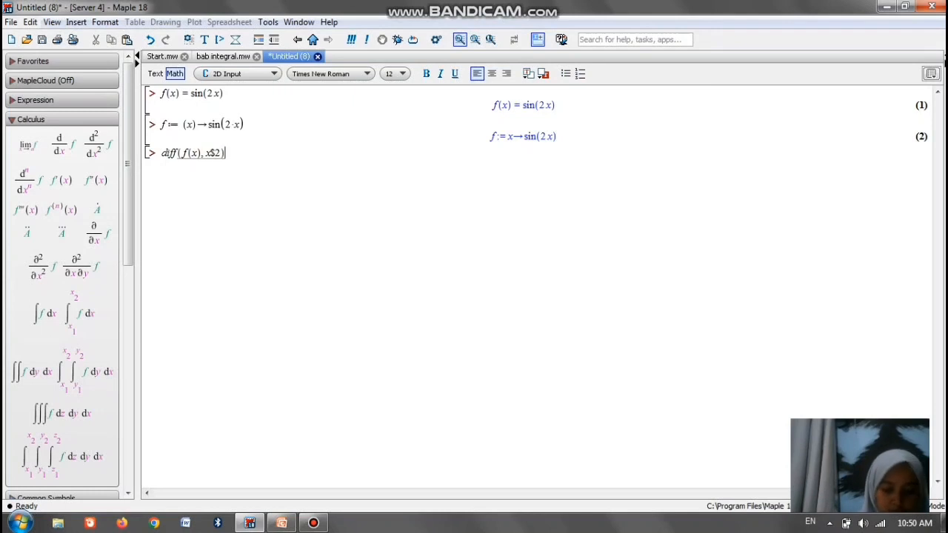
{"action": "key", "text": "Return"}
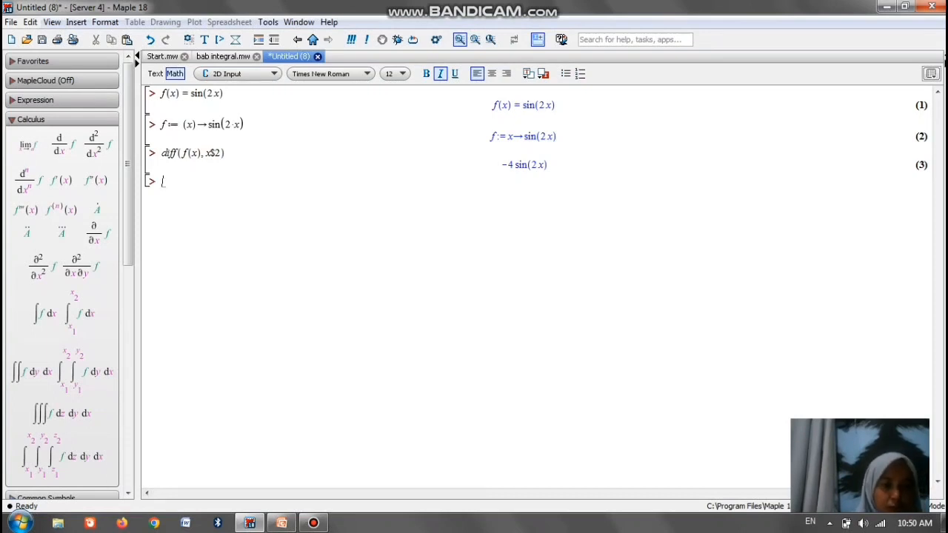
Compute the third derivative of the function by evaluating diff(f(x), x$3) on the fourth input line
{"action": "type", "text": "diff"}
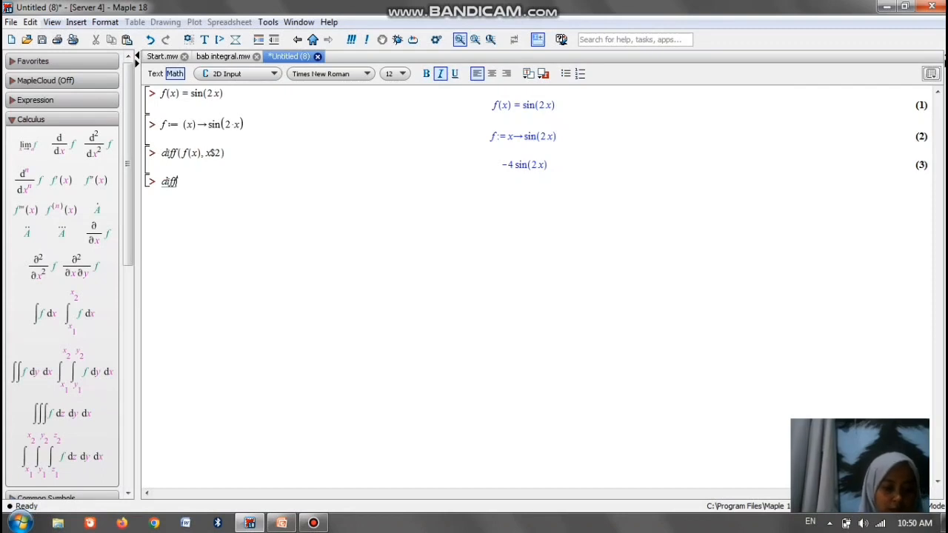
{"action": "type", "text": "("}
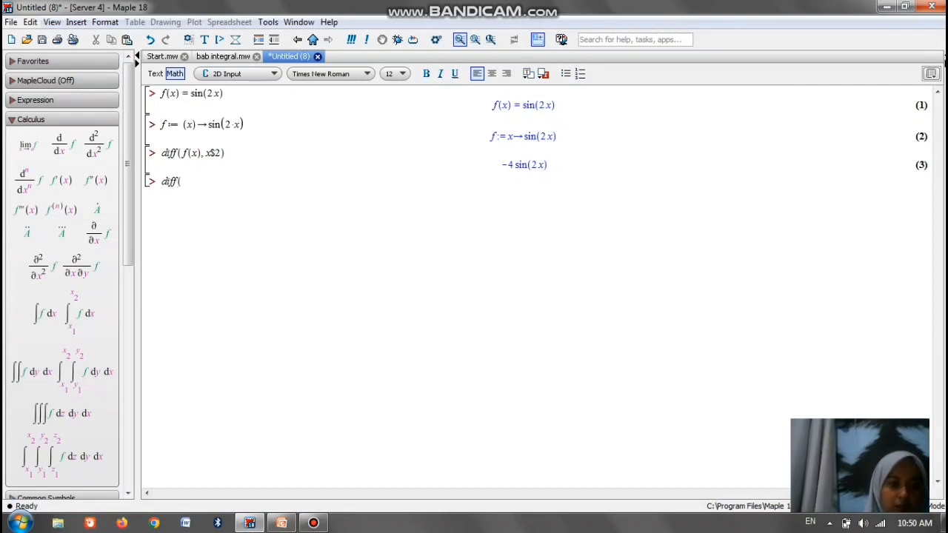
{"action": "type", "text": "f(x"}
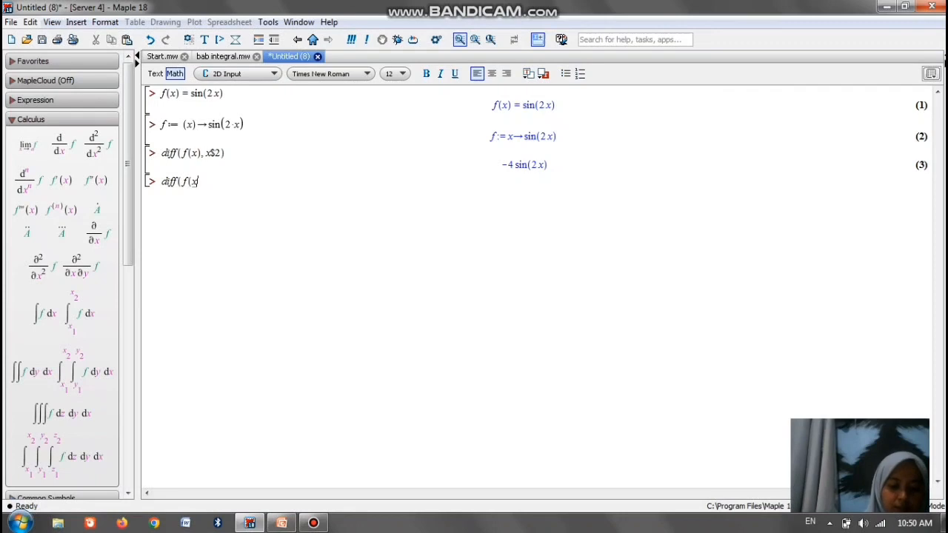
{"action": "type", "text": "), "}
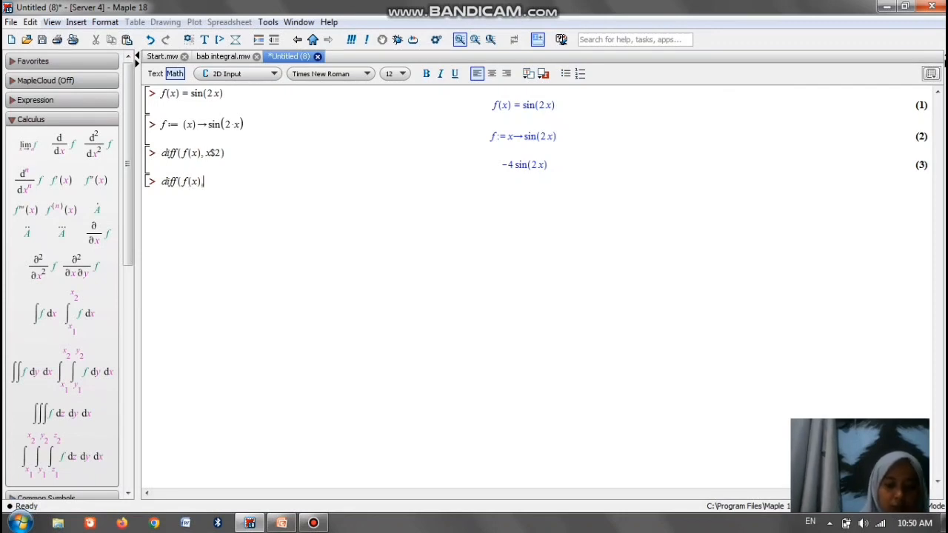
{"action": "type", "text": "x$"}
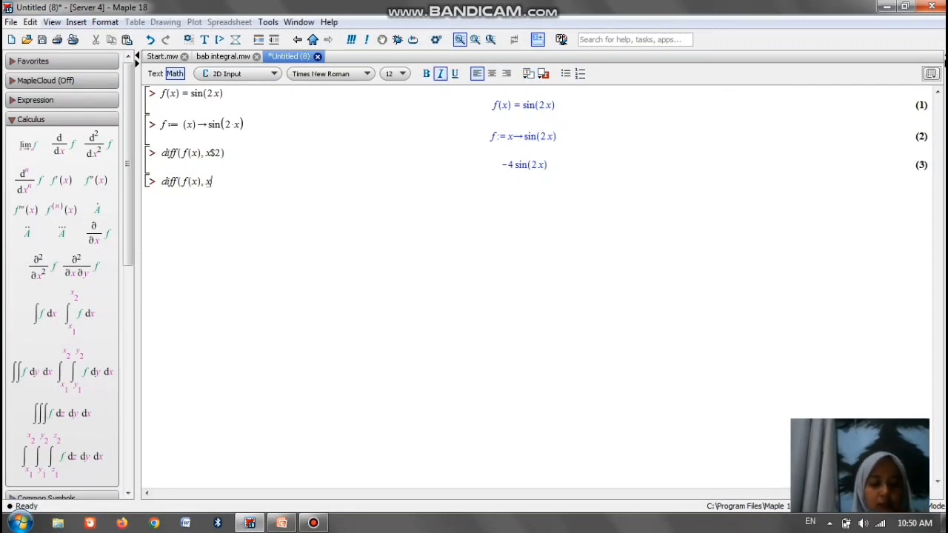
{"action": "type", "text": "3"}
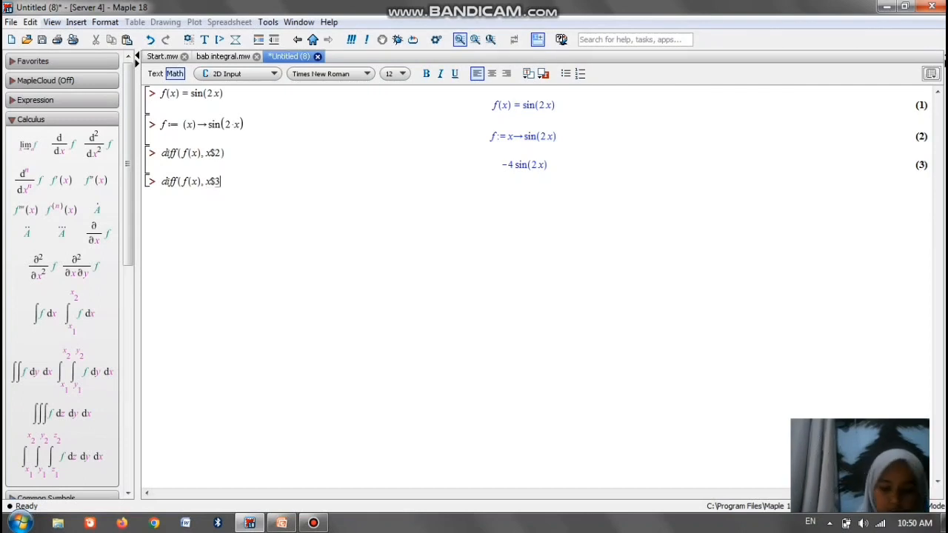
{"action": "type", "text": ")"}
{"action": "key", "text": "Return"}
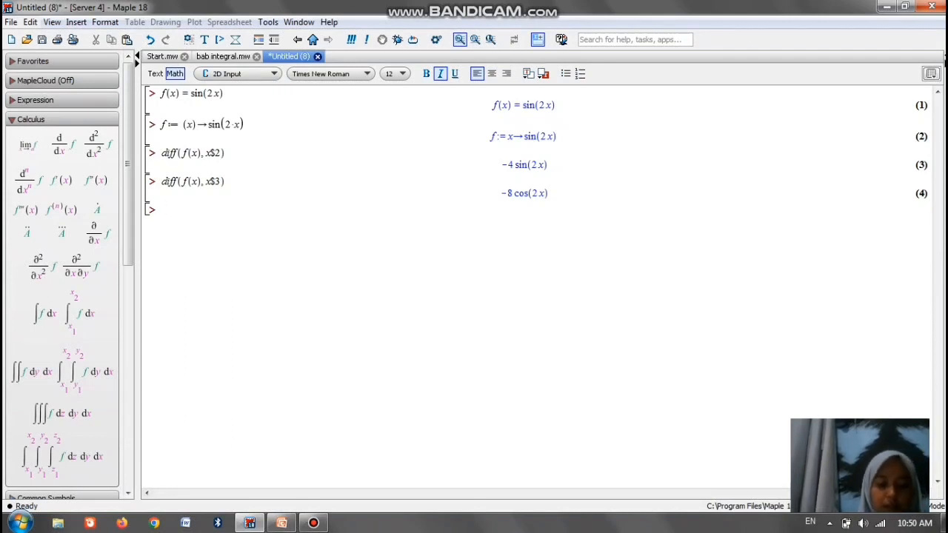
Compute the fourth derivative of the function by evaluating diff(f(x), x$4) on the fifth input line
{"action": "type", "text": "diff"}
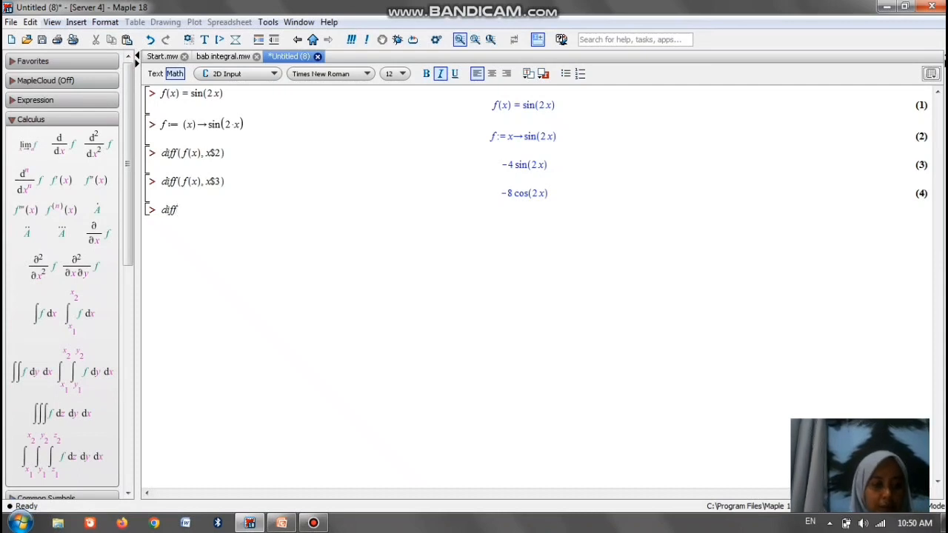
{"action": "type", "text": "(f(x), x$4)"}
{"action": "key", "text": "Return"}
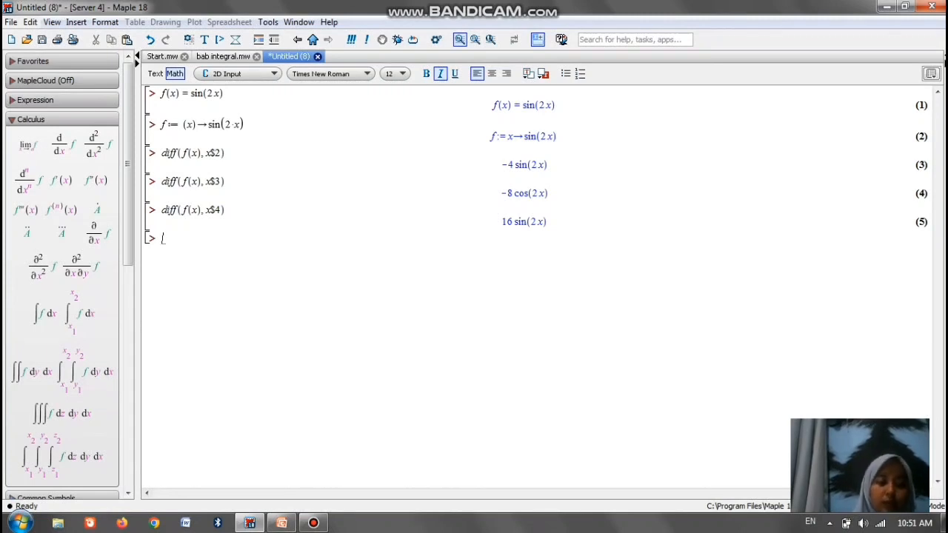
Leave one input line empty below the fourth derivative and evaluate the equation f(x) = 2 xsin(x) on the following line
{"action": "key", "text": "Return"}
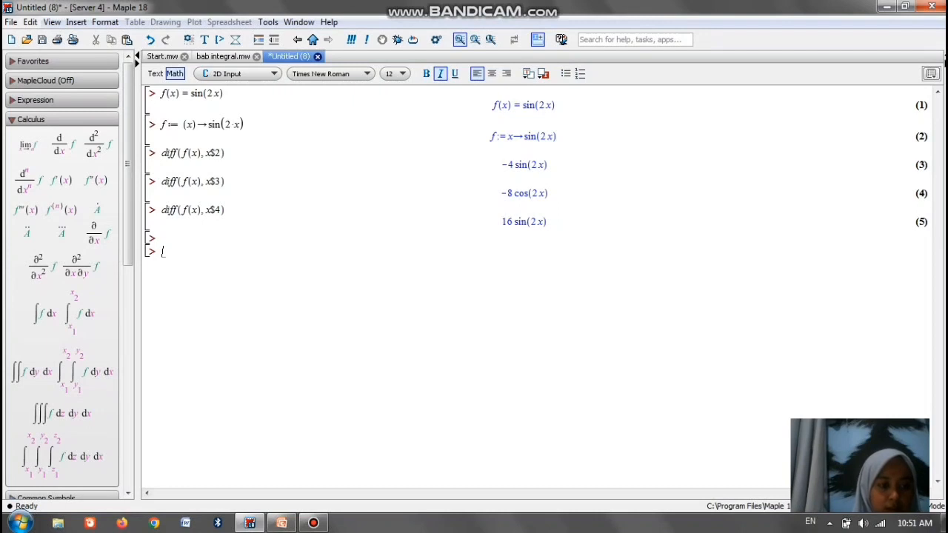
{"action": "type", "text": "f("}
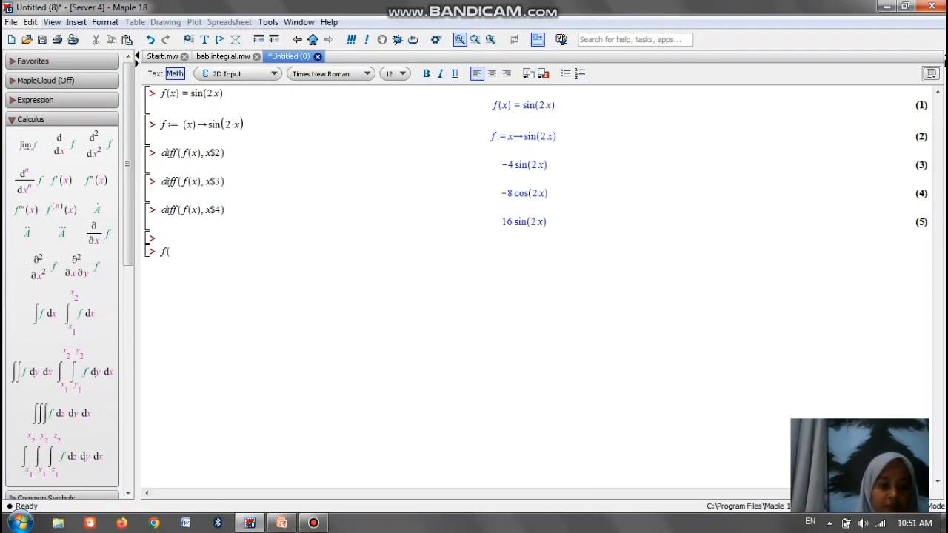
{"action": "type", "text": "x) "}
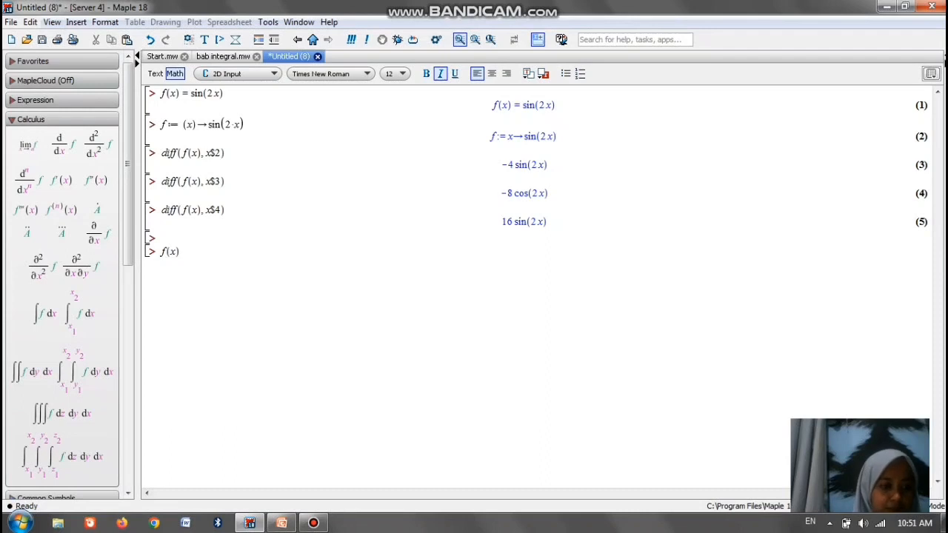
{"action": "type", "text": "= "}
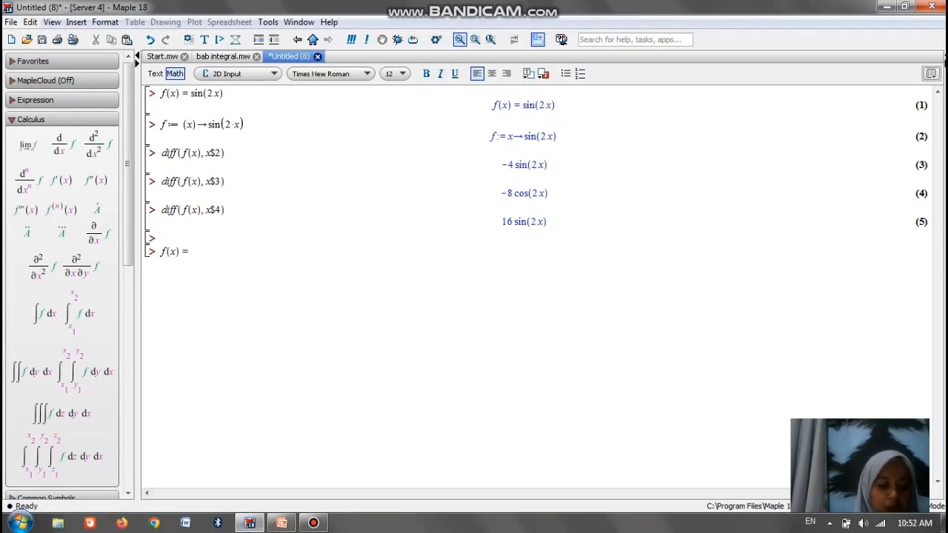
{"action": "type", "text": "2"}
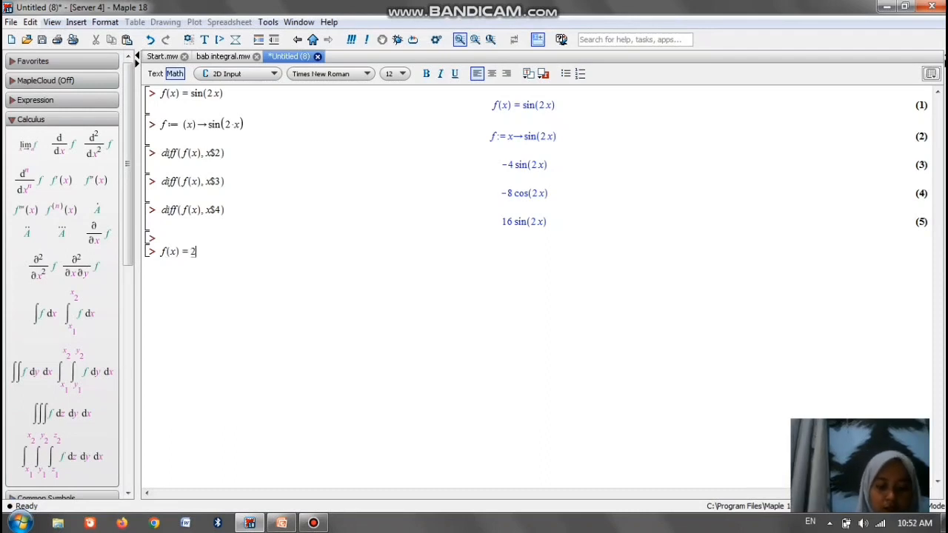
{"action": "type", "text": " xsin"}
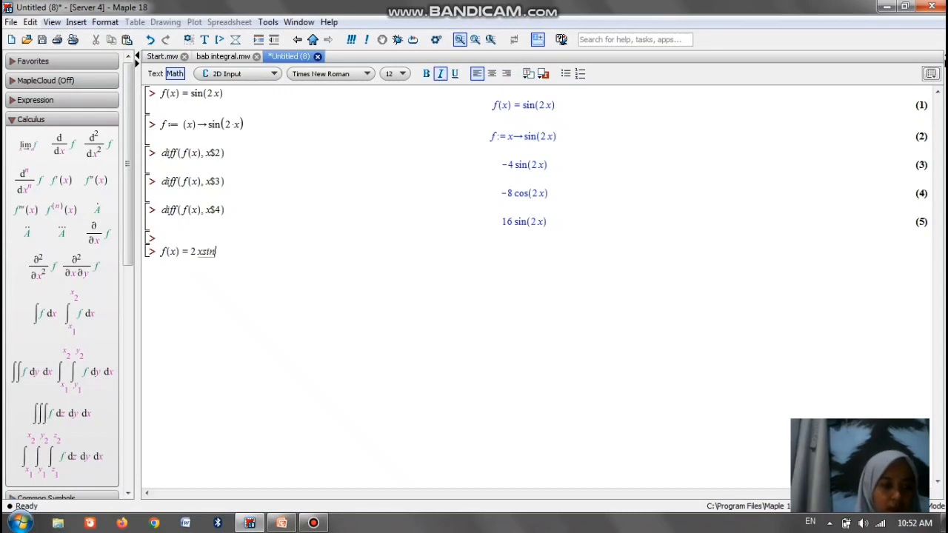
{"action": "type", "text": "(x)"}
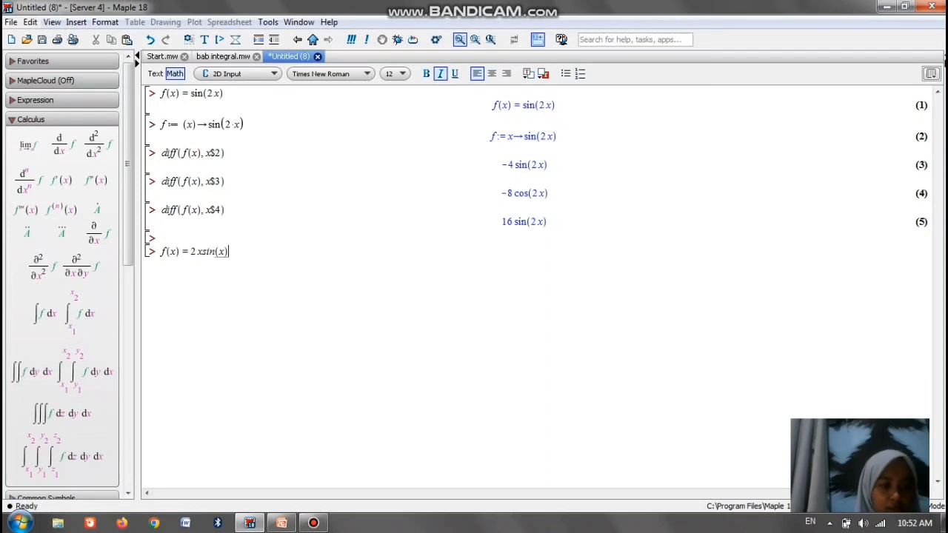
{"action": "key", "text": "Return"}
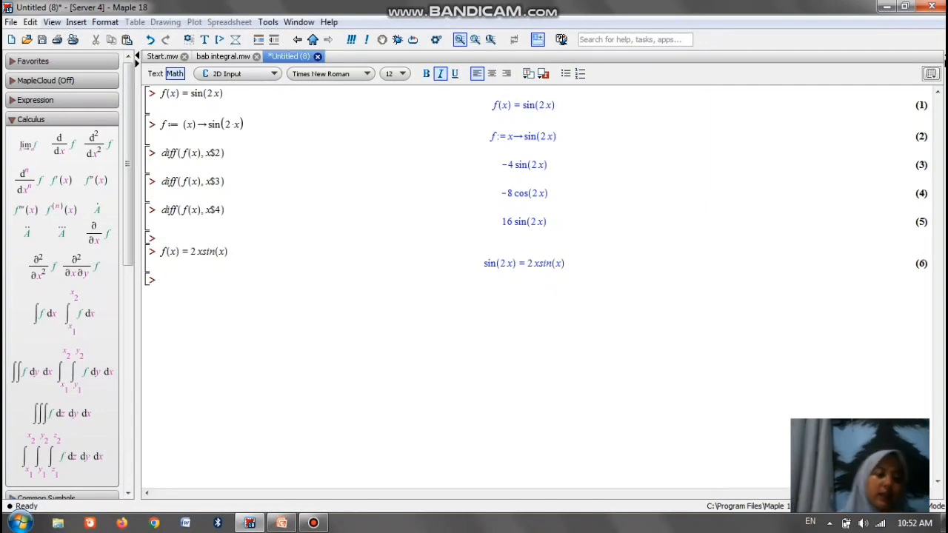
Try to load the Student Calculus1 package by evaluating with(Student : -Calculus1) : on a new input line
{"action": "type", "text": "with"}
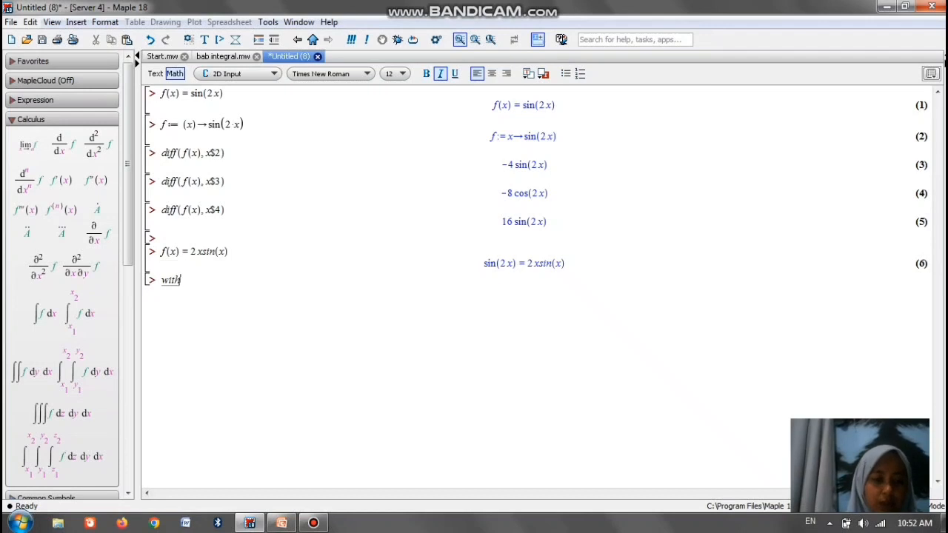
{"action": "type", "text": "(S"}
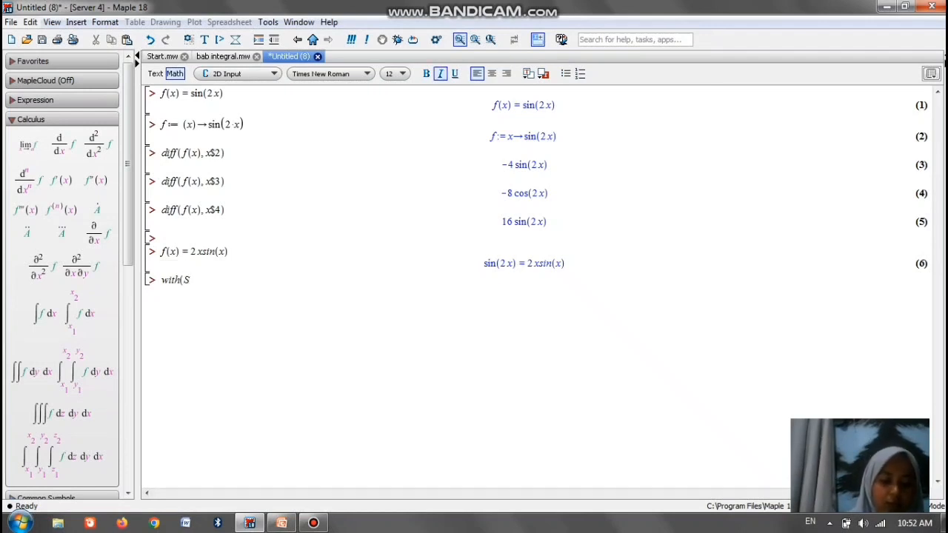
{"action": "type", "text": "tudent"}
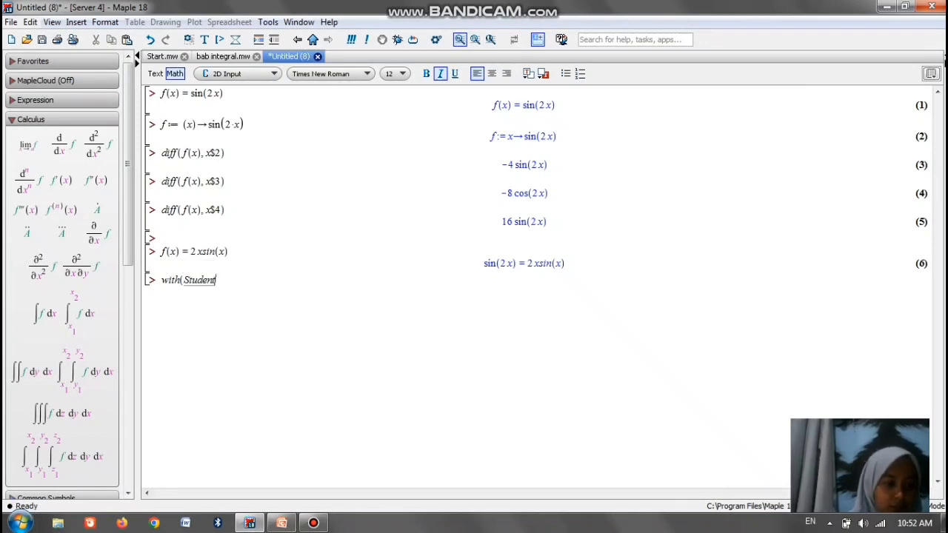
{"action": "type", "text": "["}
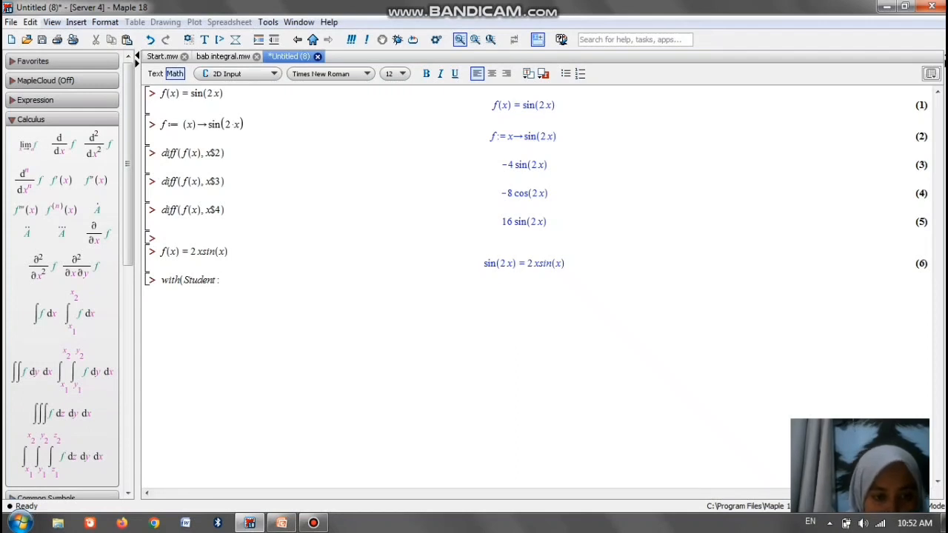
{"action": "type", "text": "-C"}
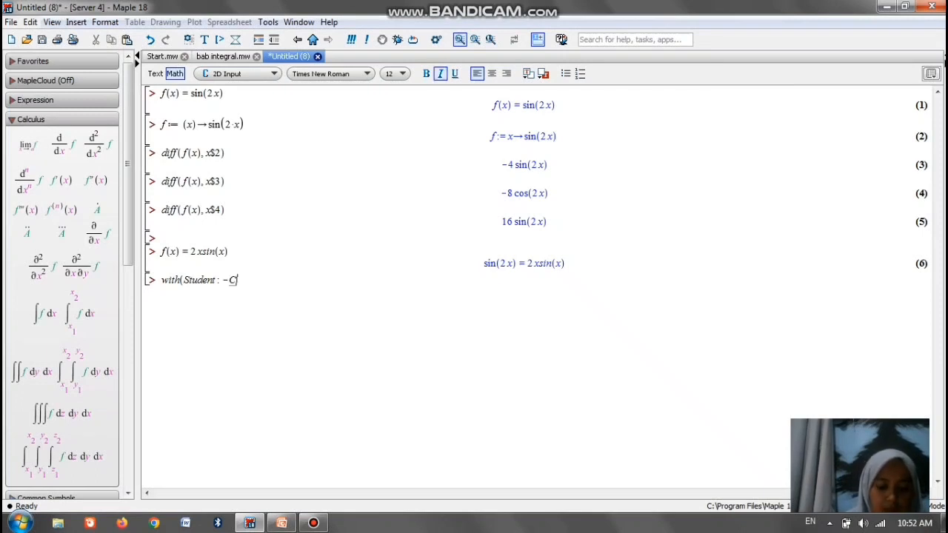
{"action": "type", "text": "alculus"}
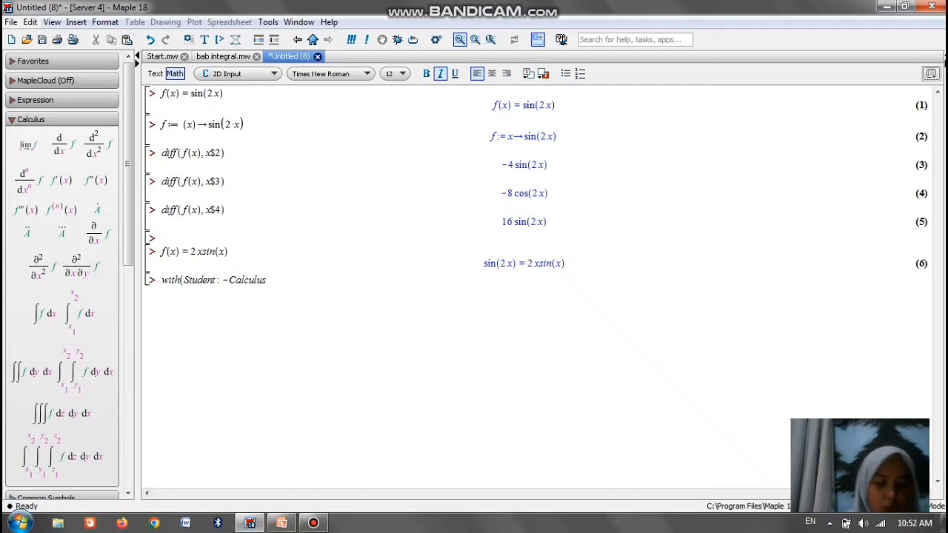
{"action": "type", "text": "1) "}
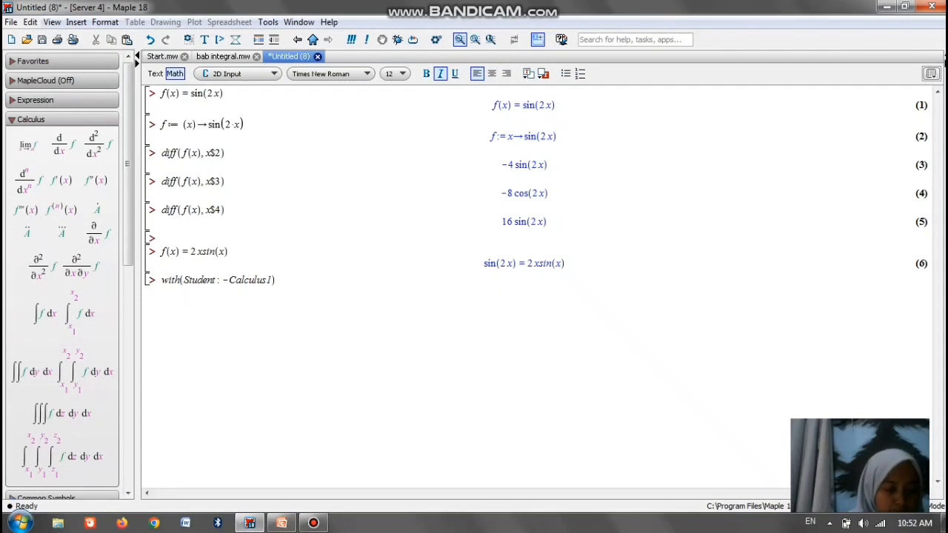
{"action": "type", "text": ":"}
{"action": "key", "text": "Return"}
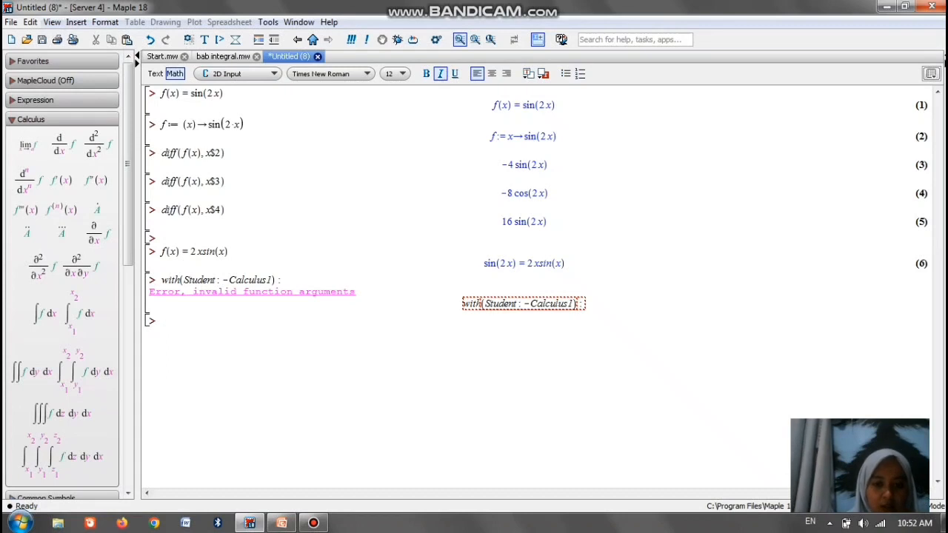
Undo the evaluation and remove the space between the colon and the minus sign, evaluating with(Student:-Calculus1) : again
{"action": "key", "text": "ctrl+z"}
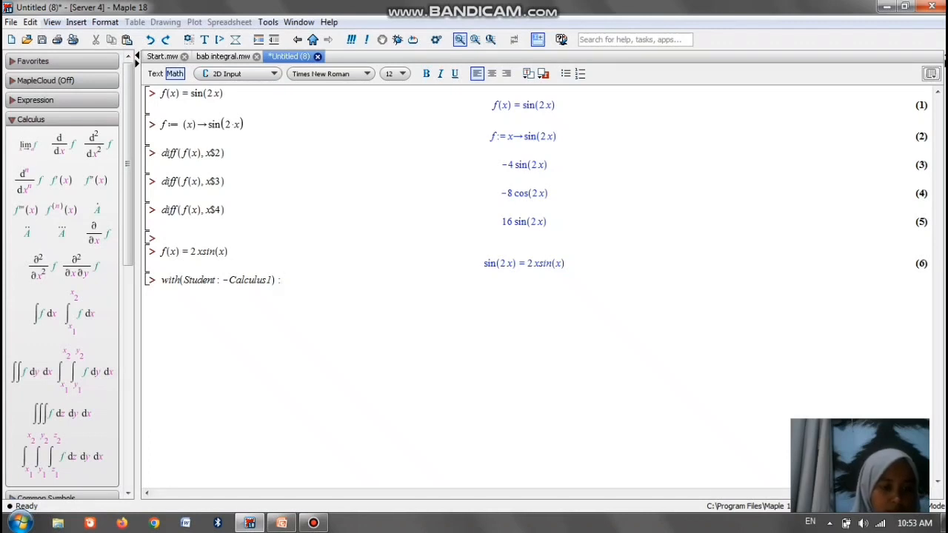
{"action": "left_click", "coordinate": [223, 281]}
{"action": "key", "text": "BackSpace"}
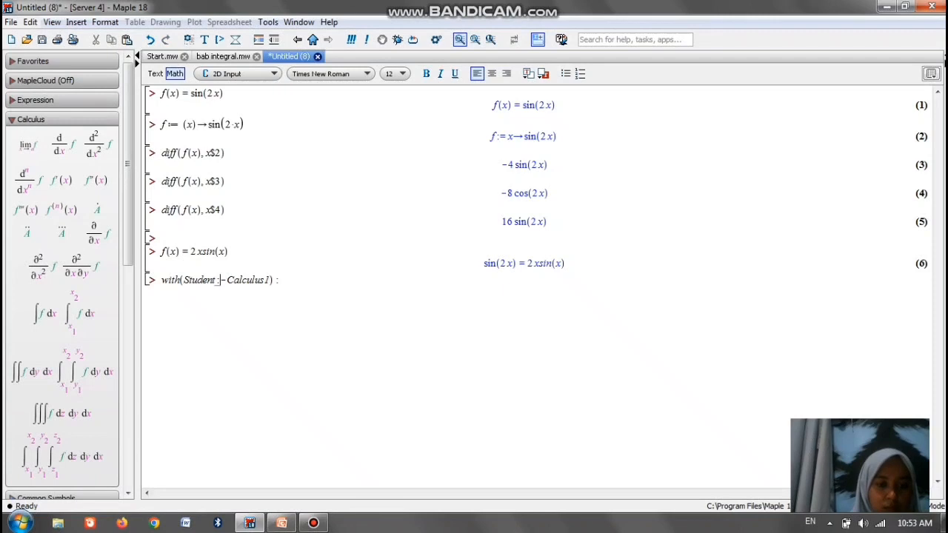
{"action": "key", "text": "Return"}
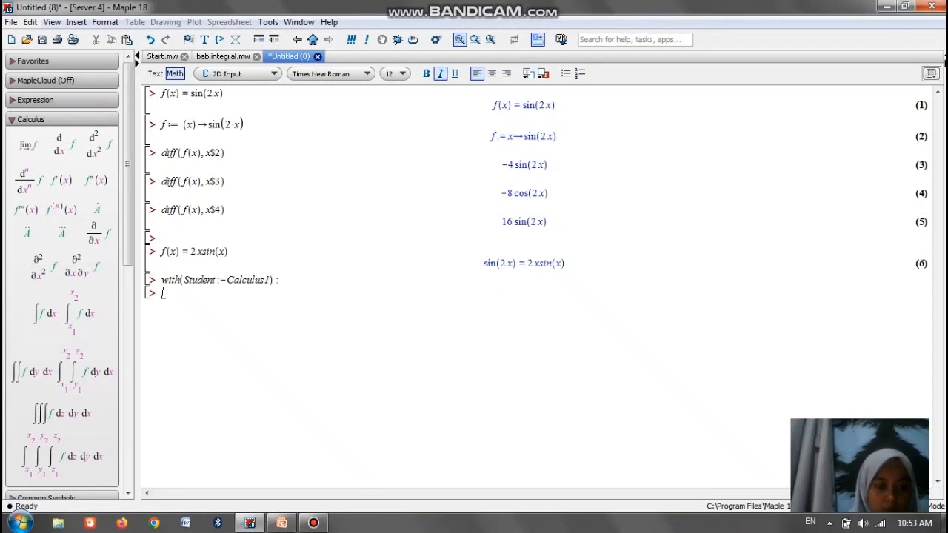
Set the information level of the Student package to 1 by evaluating infolevel[Student] := 1 : on a new input line
{"action": "type", "text": "infoleve"}
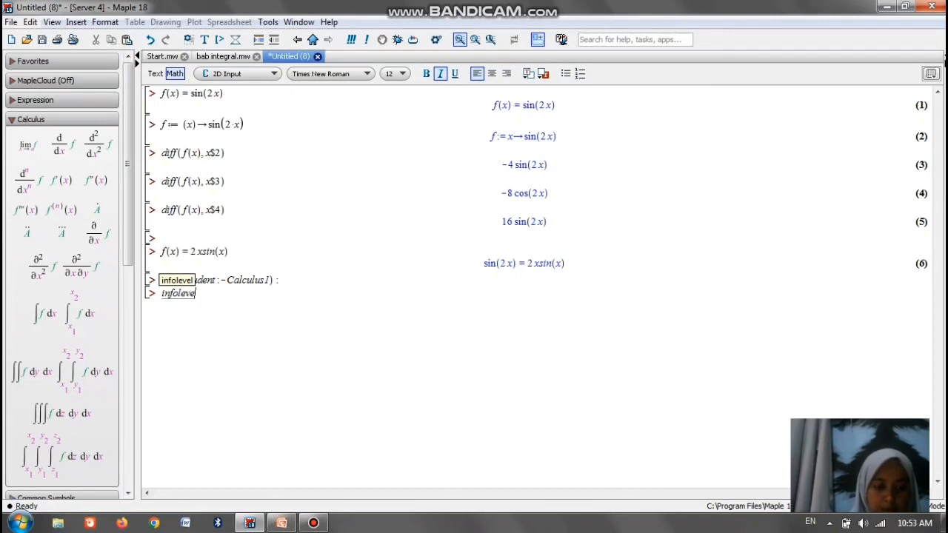
{"action": "type", "text": "l"}
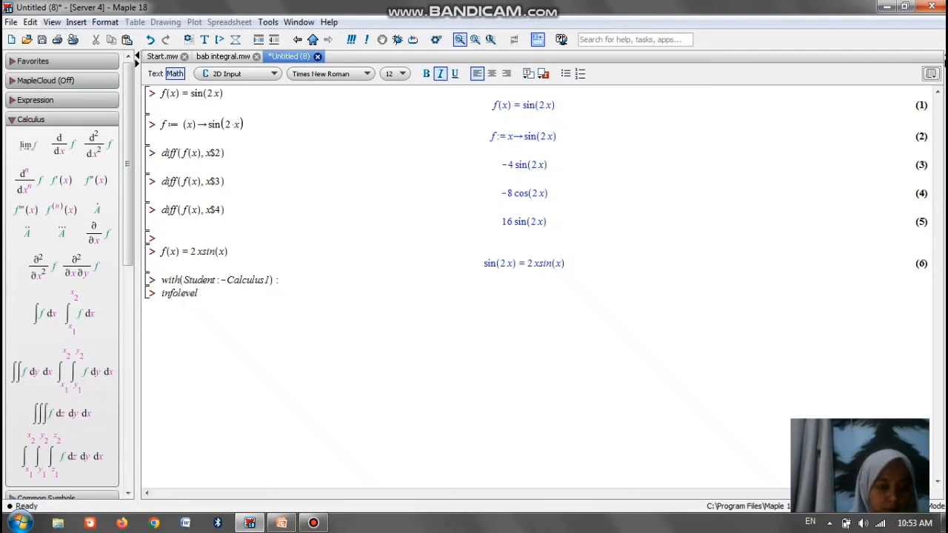
{"action": "type", "text": "["}
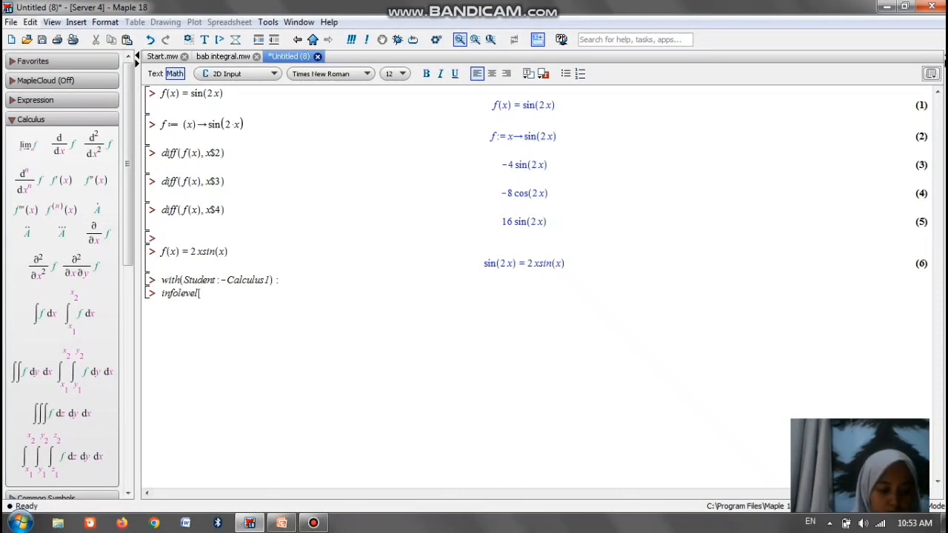
{"action": "type", "text": "Student"}
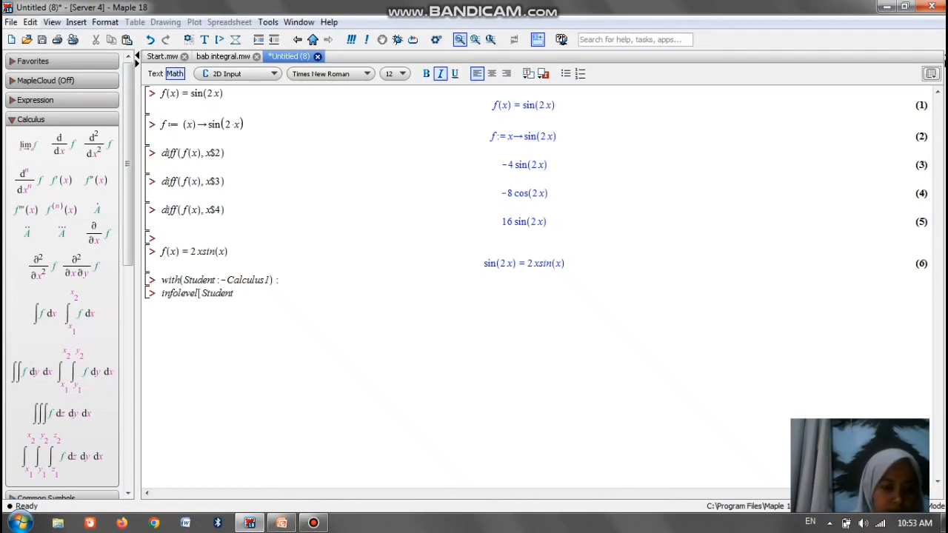
{"action": "type", "text": "] "}
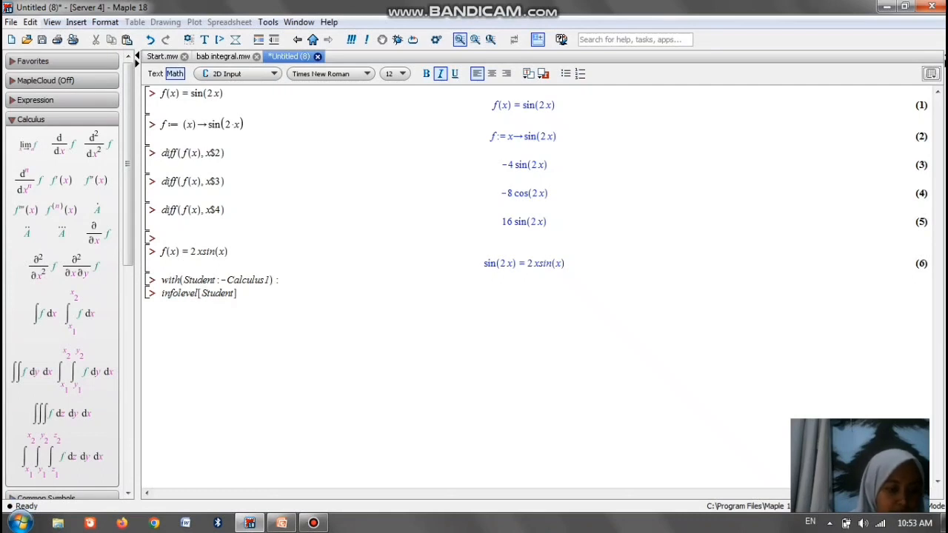
{"action": "type", "text": ":= "}
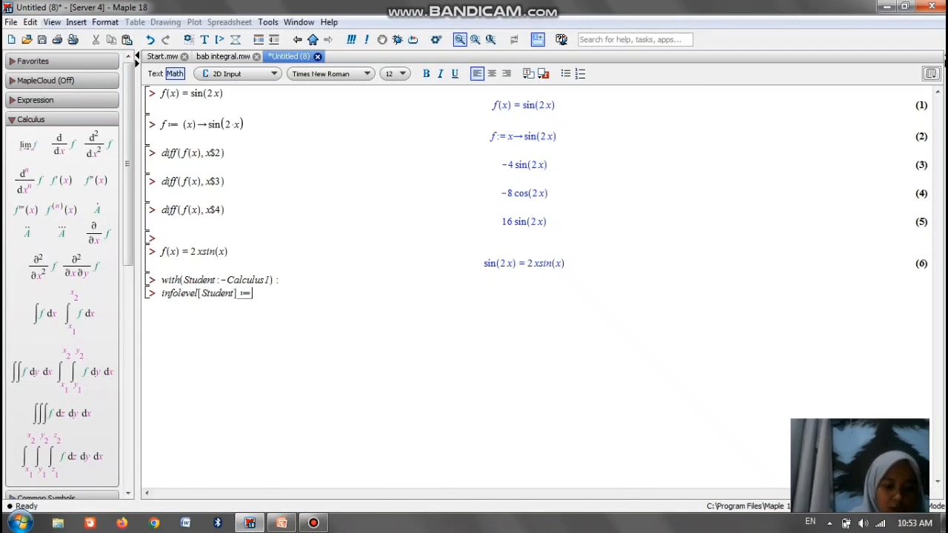
{"action": "type", "text": "1 :"}
{"action": "key", "text": "Return"}
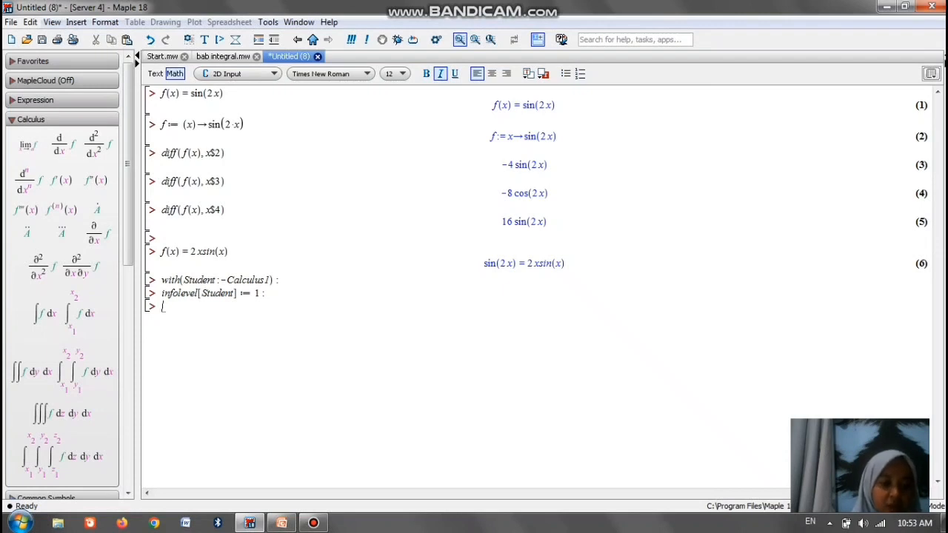
Define f as the function x→2·x·sin(x) with := on the new input line and evaluate it
{"action": "type", "text": "f"}
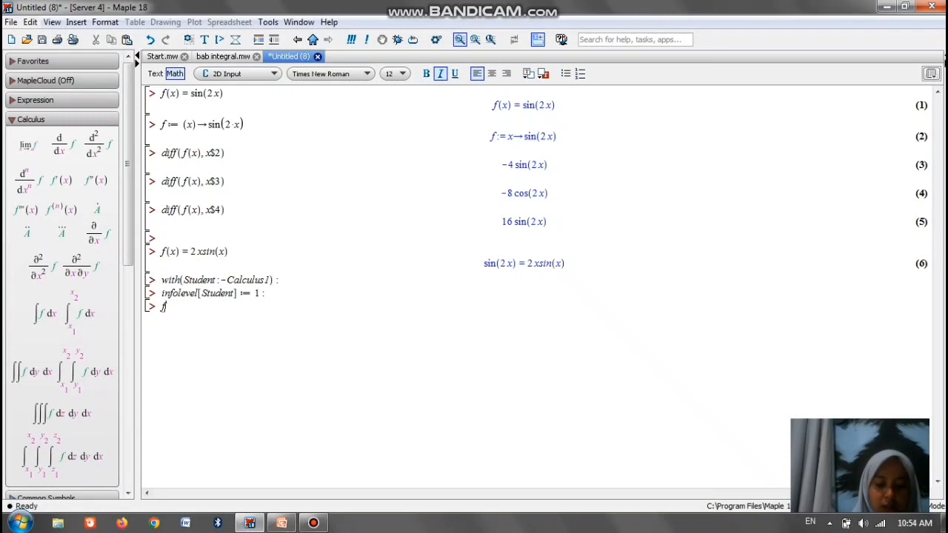
{"action": "type", "text": ":="}
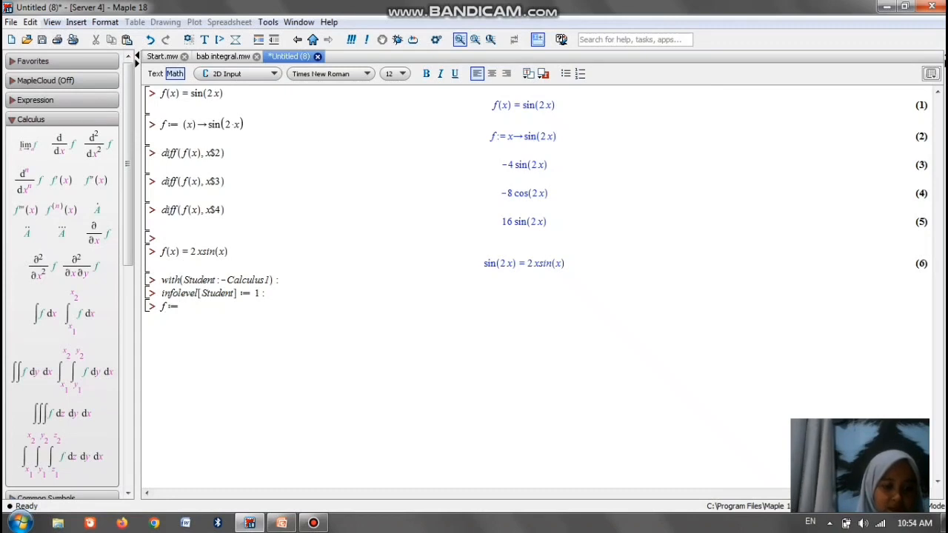
{"action": "type", "text": "x-"}
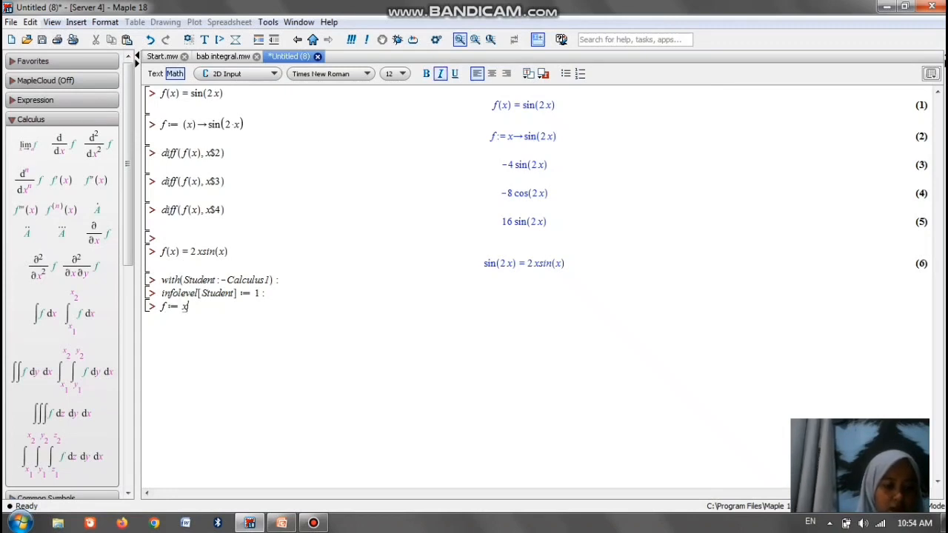
{"action": "type", "text": ">"}
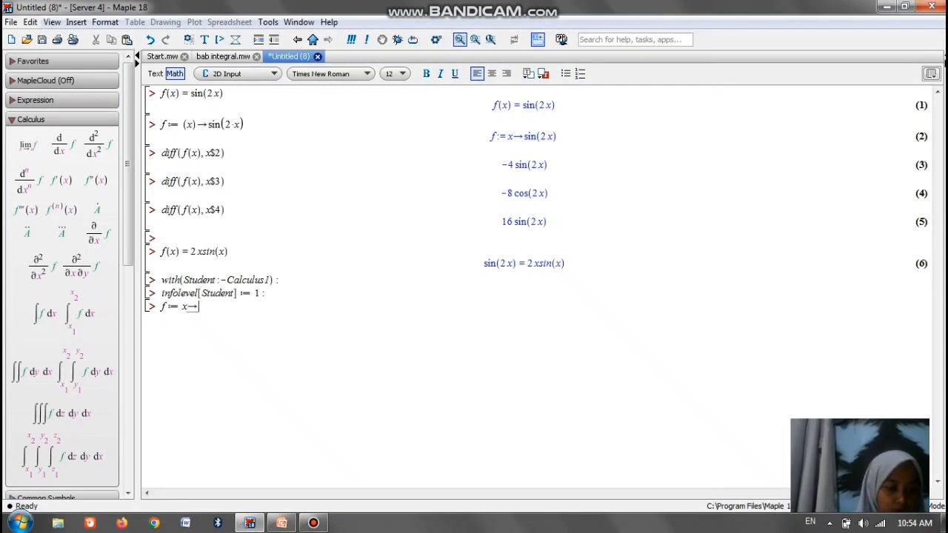
{"action": "type", "text": "2"}
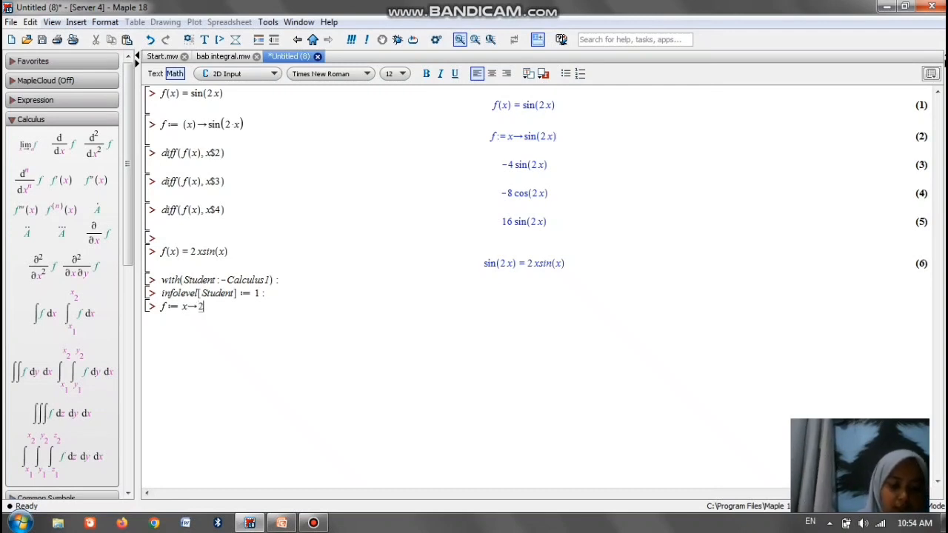
{"action": "type", "text": "*x"}
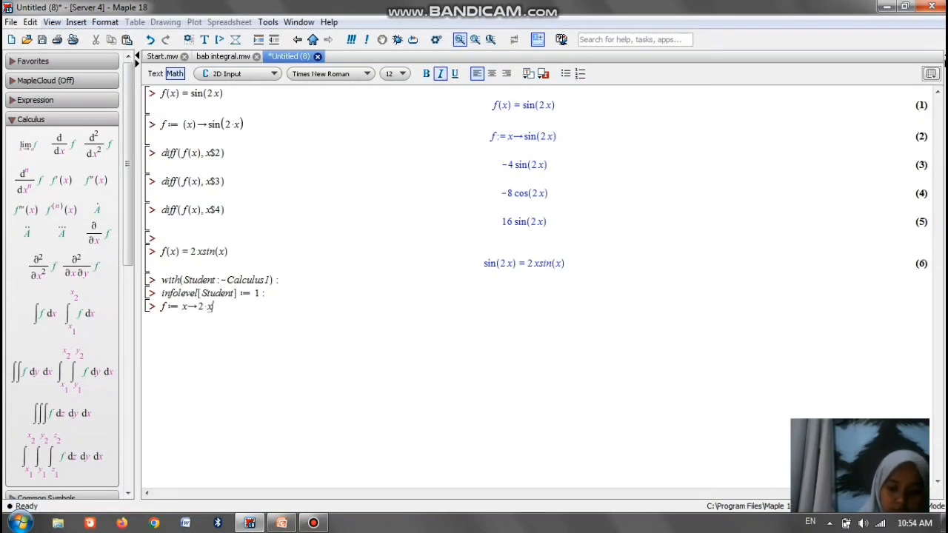
{"action": "type", "text": "*si"}
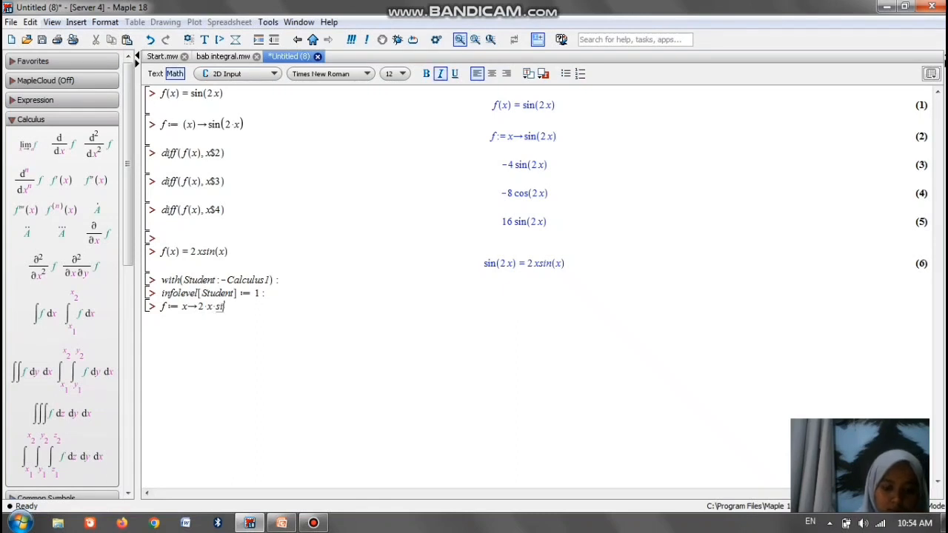
{"action": "type", "text": "n(x)"}
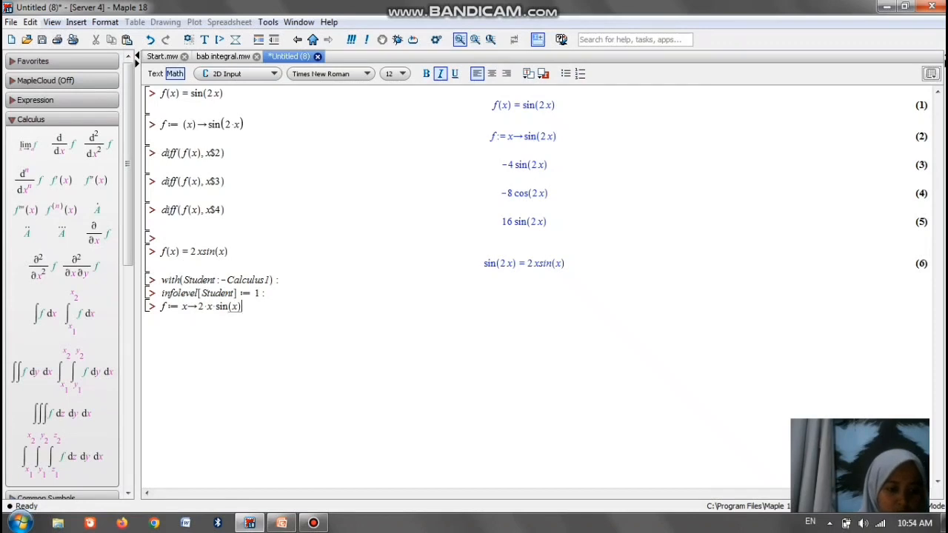
{"action": "key", "text": "Return"}
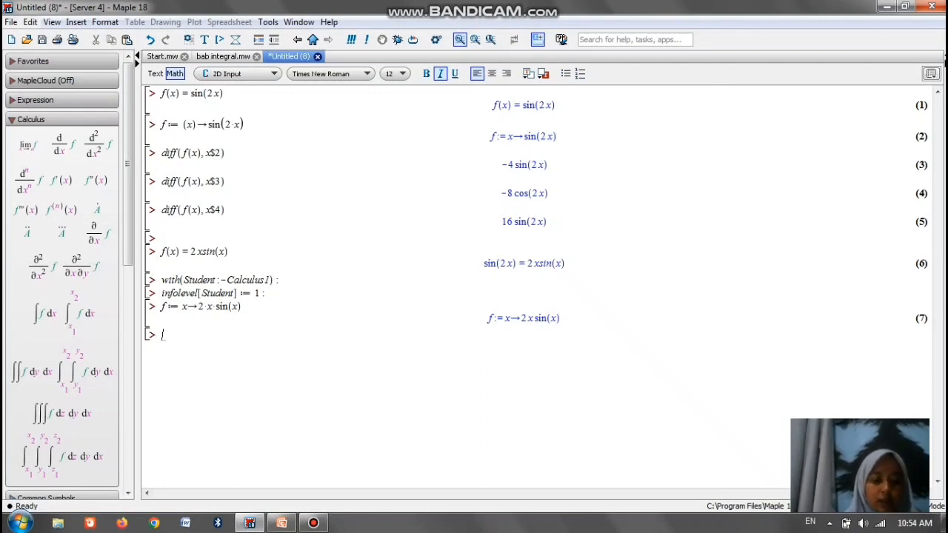
Apply the constant multiple rule to the integral of f by evaluating Rule[constantmultiple](Int(f(x), x)) on a new input line
{"action": "type", "text": "R"}
{"action": "type", "text": "ule"}
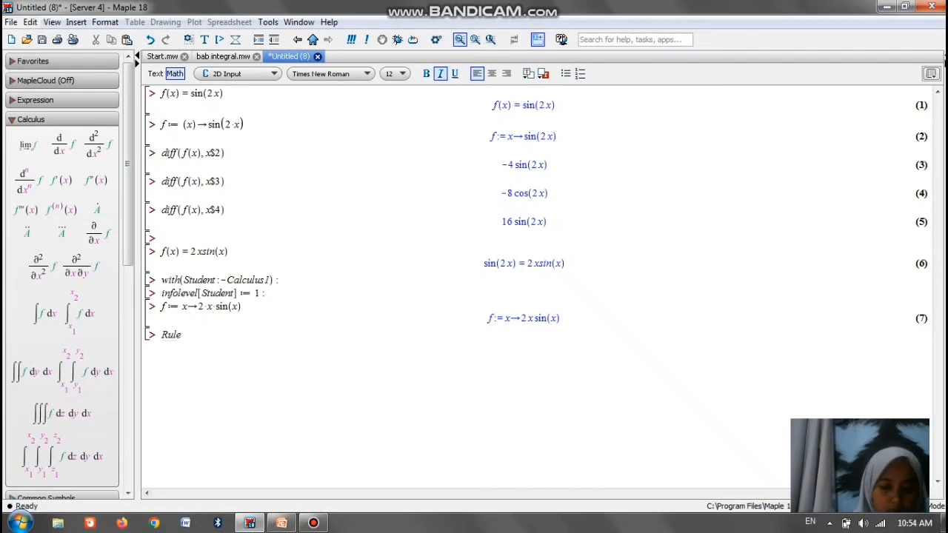
{"action": "type", "text": "[cont"}
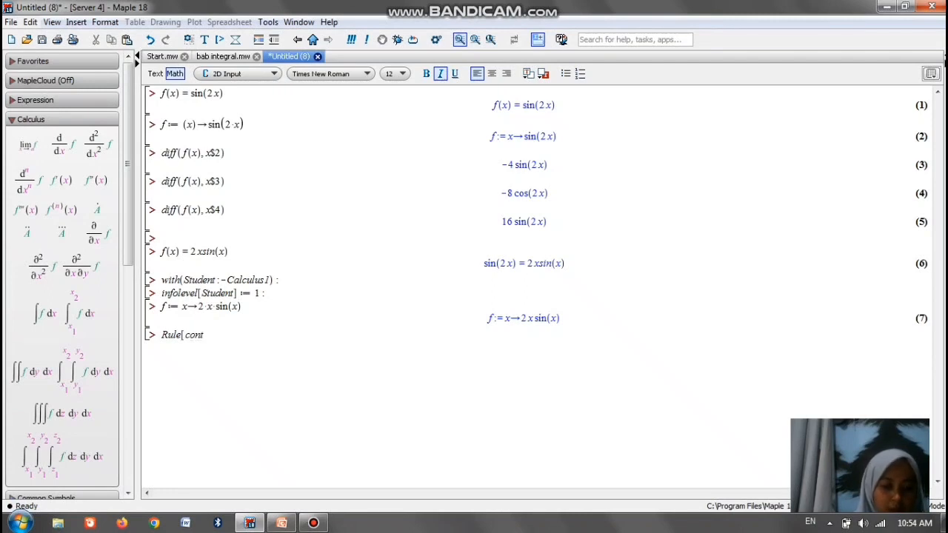
{"action": "key", "text": "BackSpace"}
{"action": "type", "text": "stan"}
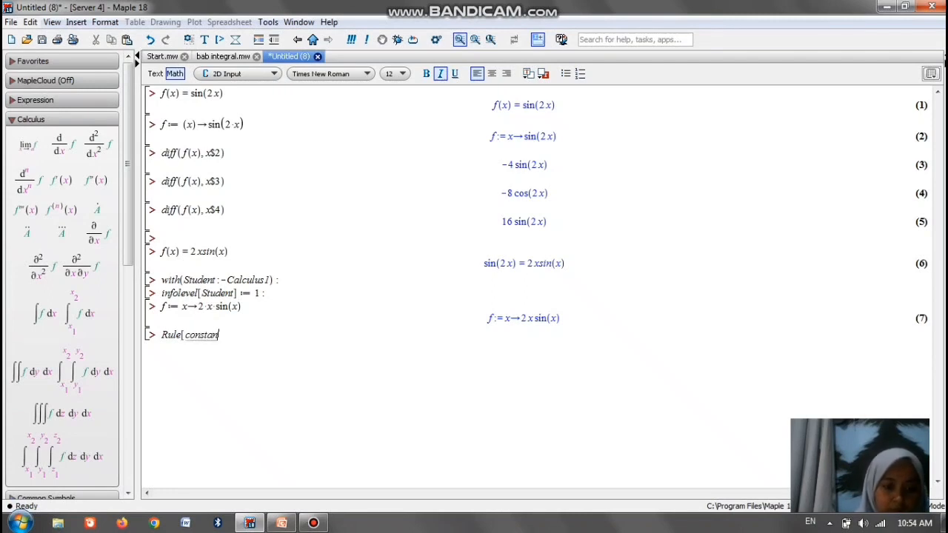
{"action": "type", "text": "tmul"}
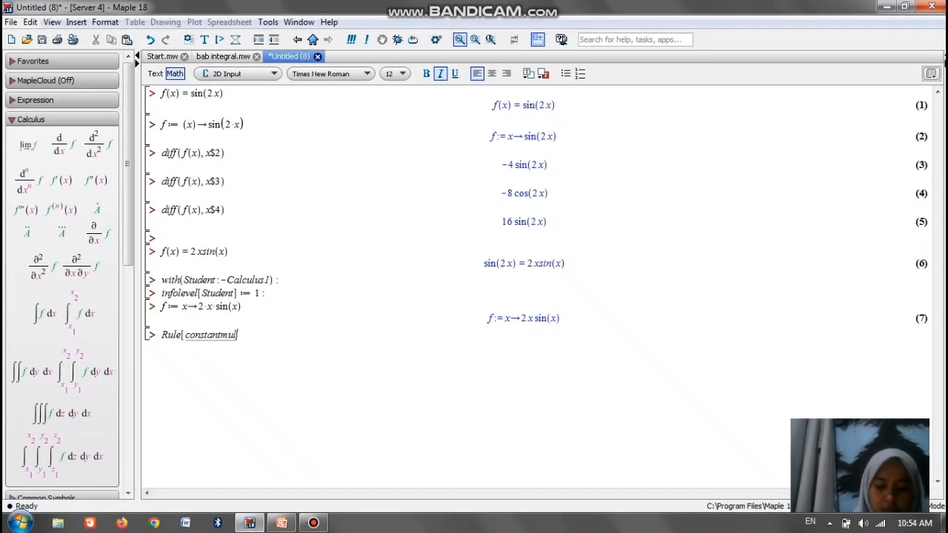
{"action": "type", "text": "tiple"}
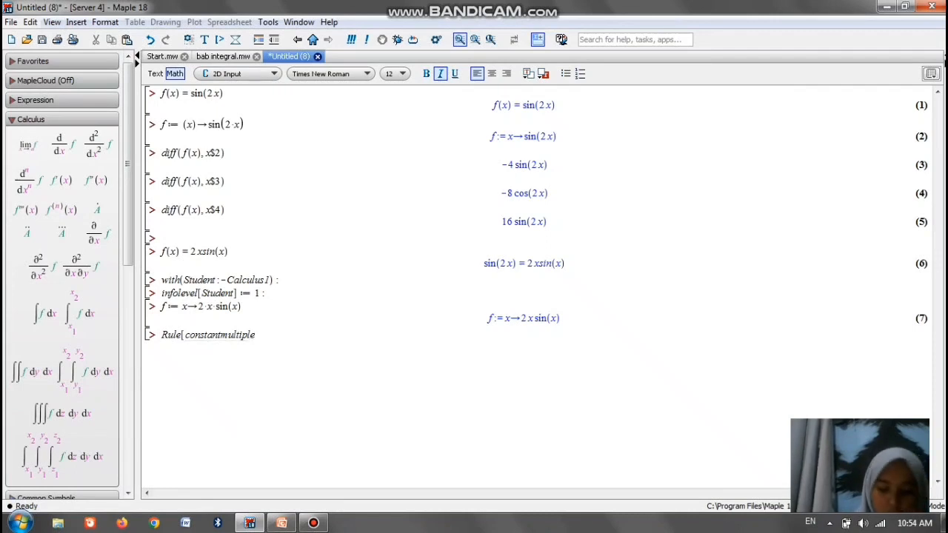
{"action": "type", "text": "]("}
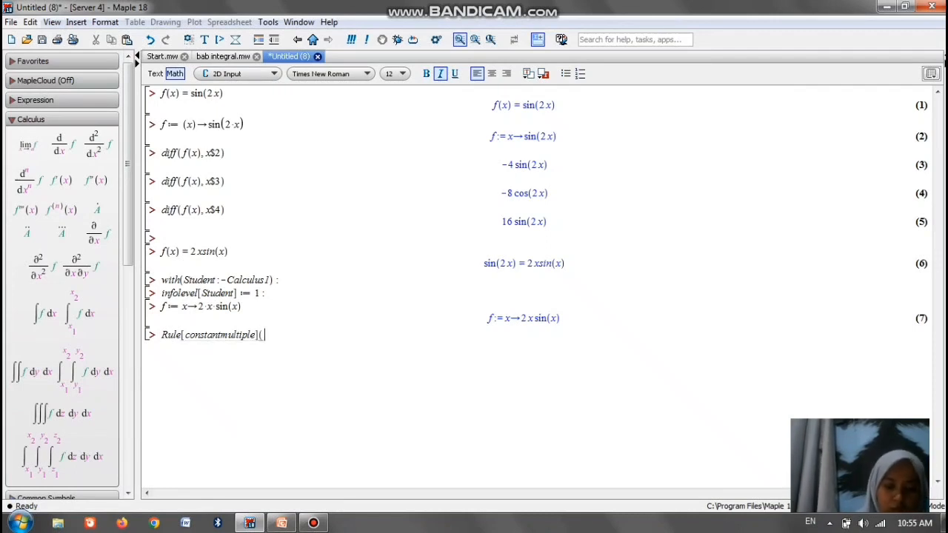
{"action": "type", "text": "iNT"}
{"action": "key", "text": "BackSpace"}
{"action": "key", "text": "BackSpace"}
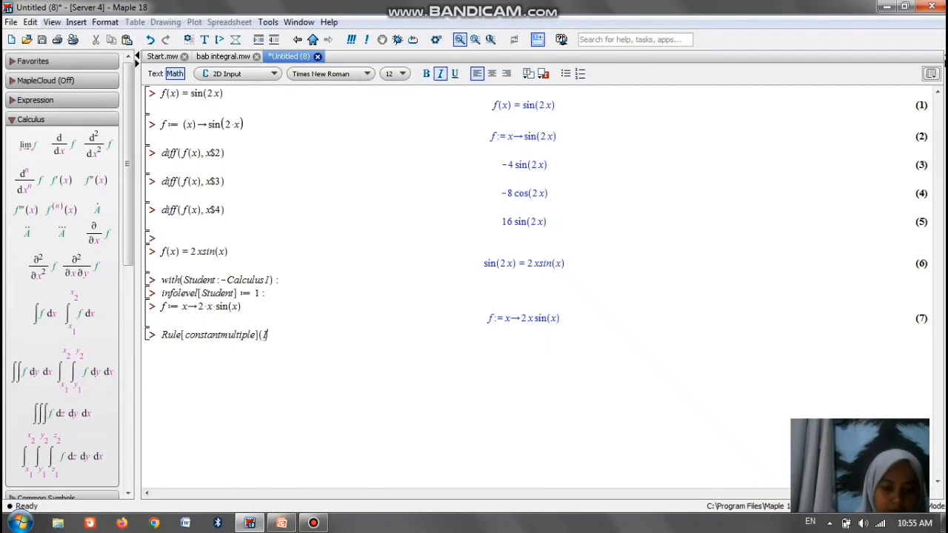
{"action": "key", "text": "BackSpace"}
{"action": "type", "text": "INT"}
{"action": "key", "text": "BackSpace"}
{"action": "key", "text": "BackSpace"}
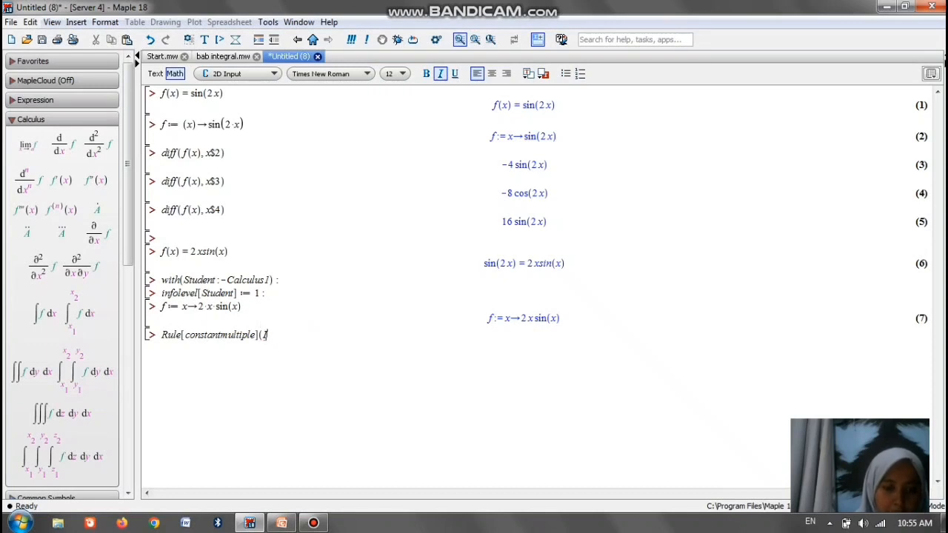
{"action": "type", "text": "nt"}
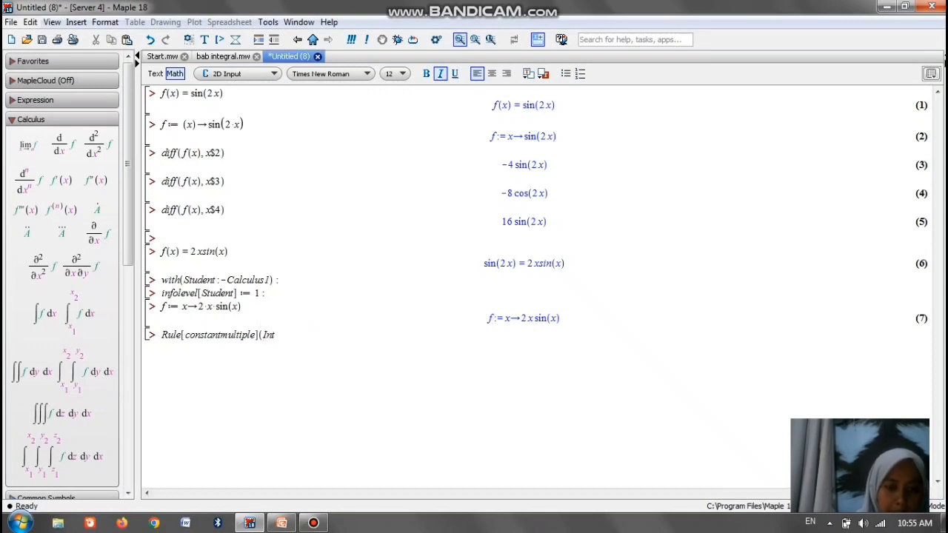
{"action": "type", "text": "("}
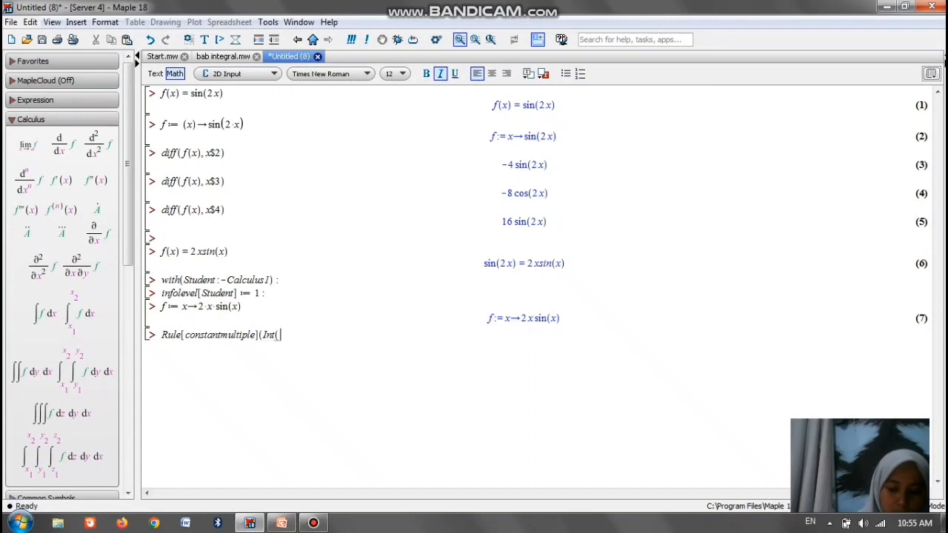
{"action": "type", "text": "f(x)"}
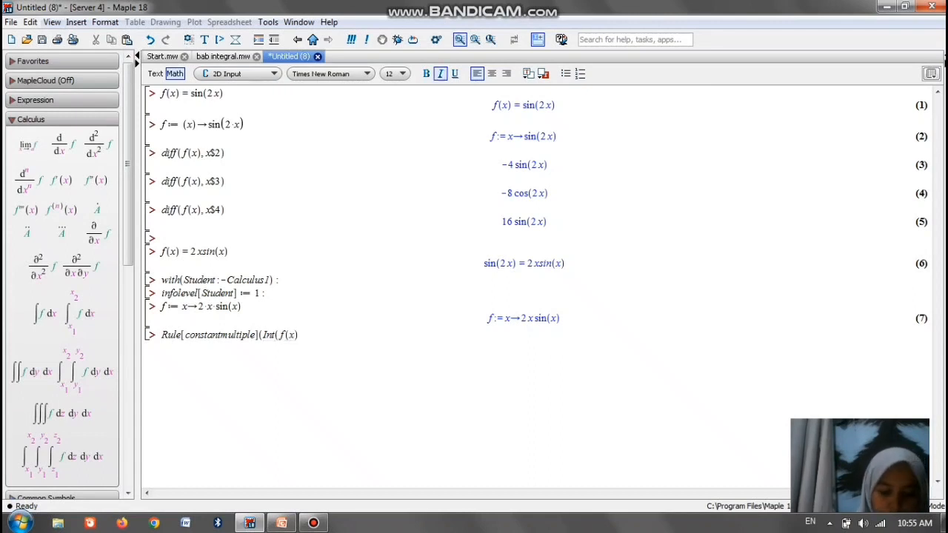
{"action": "type", "text": ", x)"}
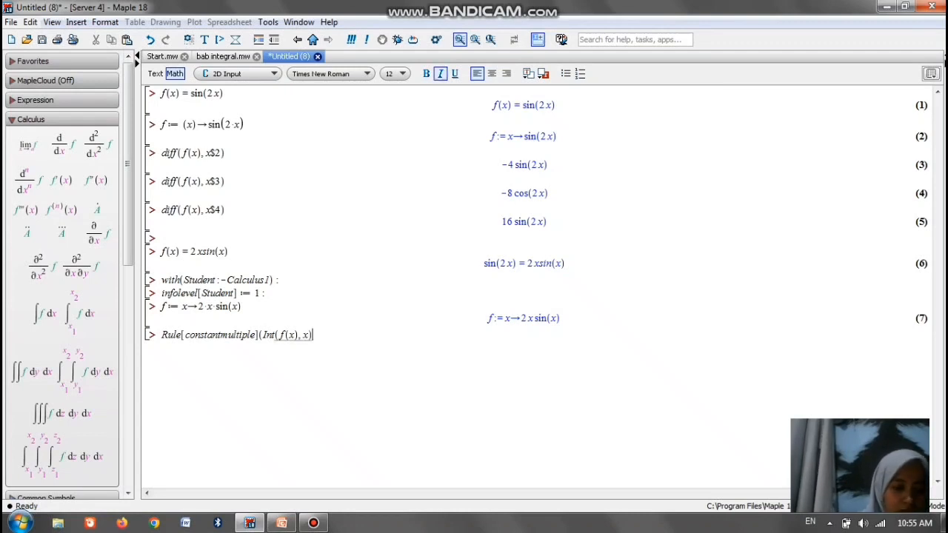
{"action": "type", "text": ")"}
{"action": "key", "text": "Return"}
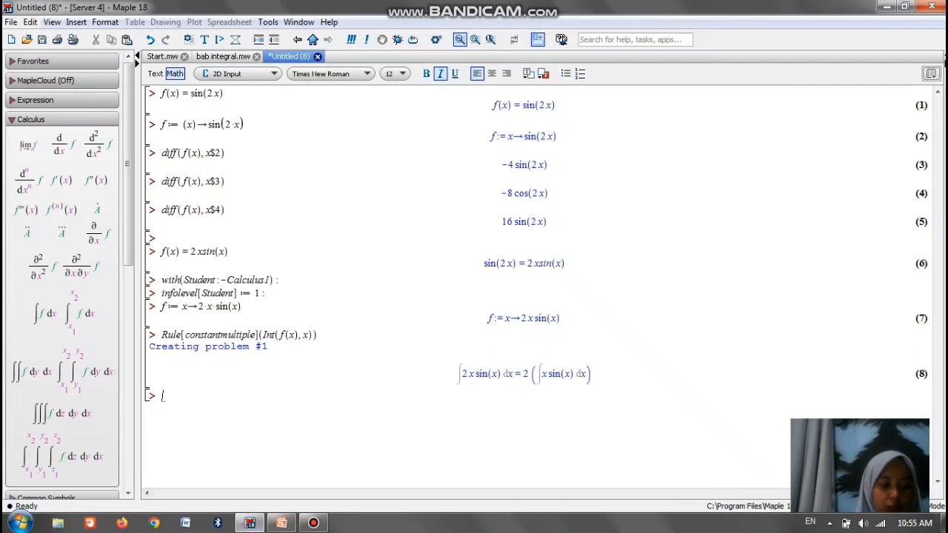
Apply integration by parts to the previous result by evaluating Rule[parts, x, -cos(x)](%) on the next input line
{"action": "type", "text": "Rule"}
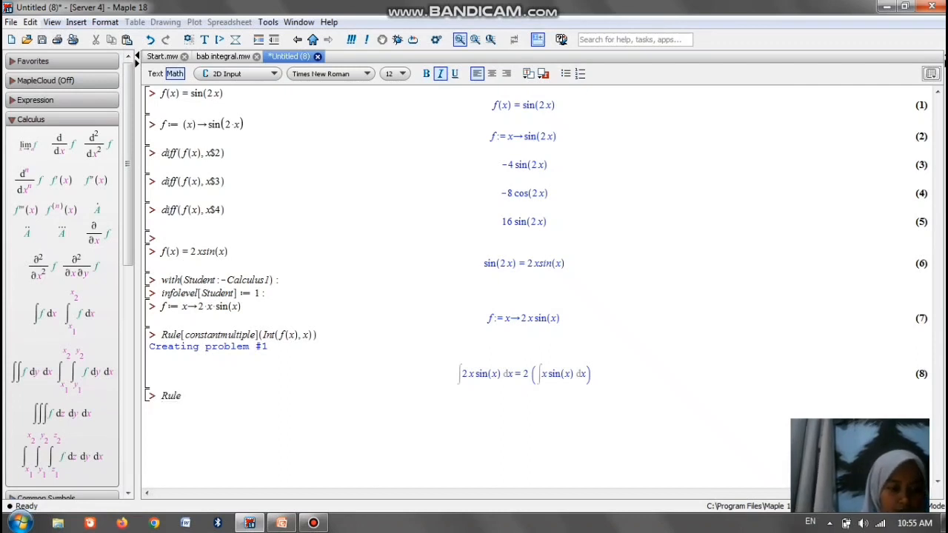
{"action": "type", "text": "["}
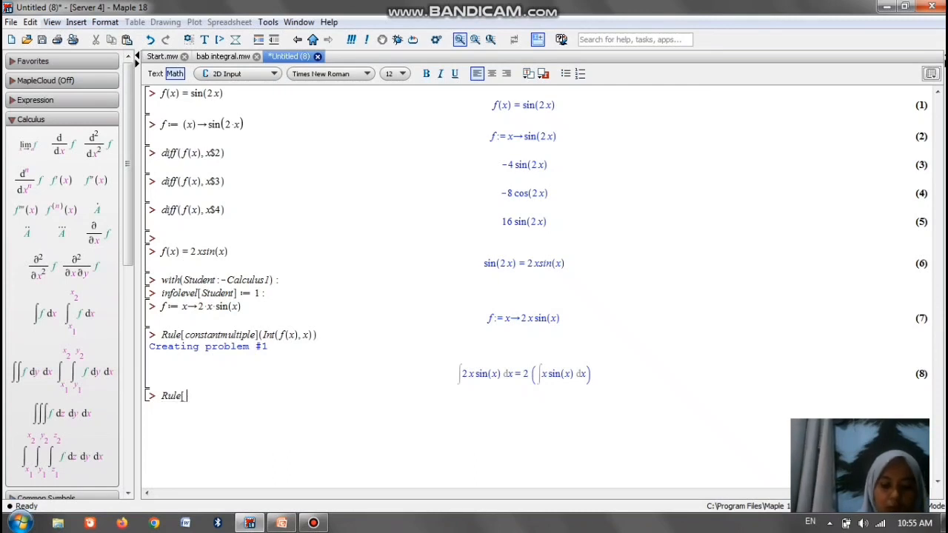
{"action": "type", "text": "p"}
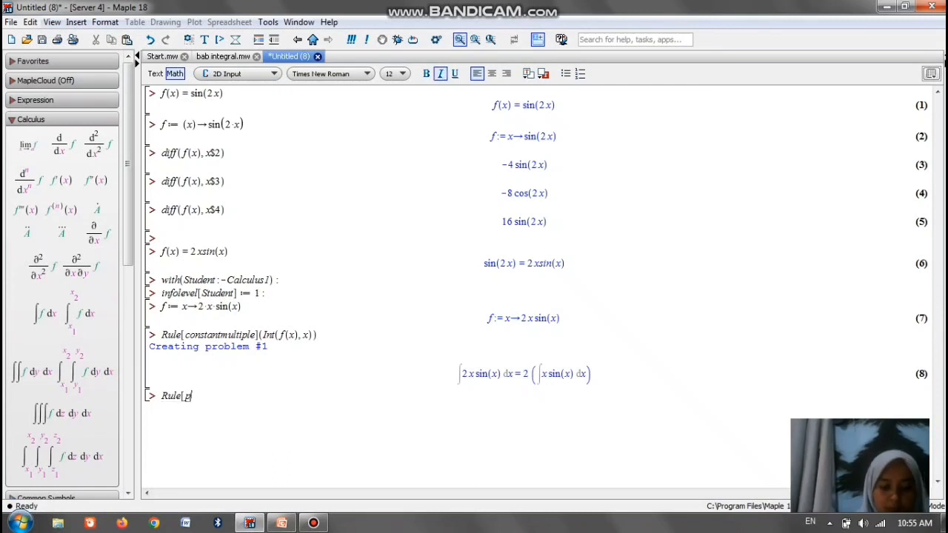
{"action": "type", "text": "art"}
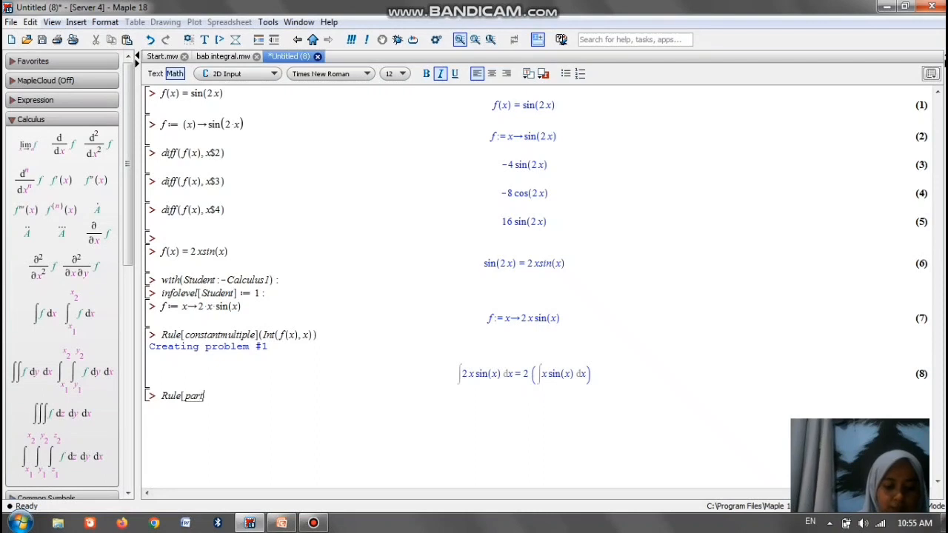
{"action": "type", "text": "s, x, "}
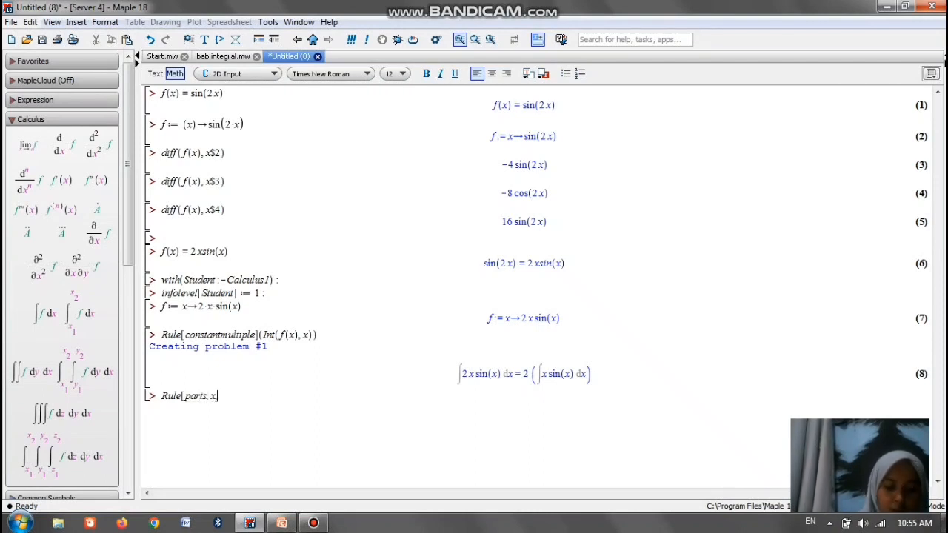
{"action": "type", "text": "-cos"}
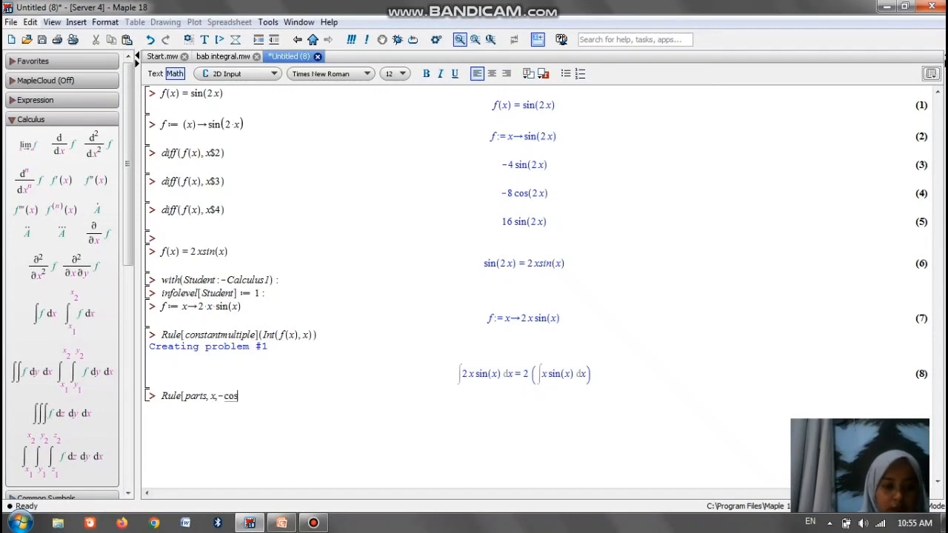
{"action": "type", "text": "(x)"}
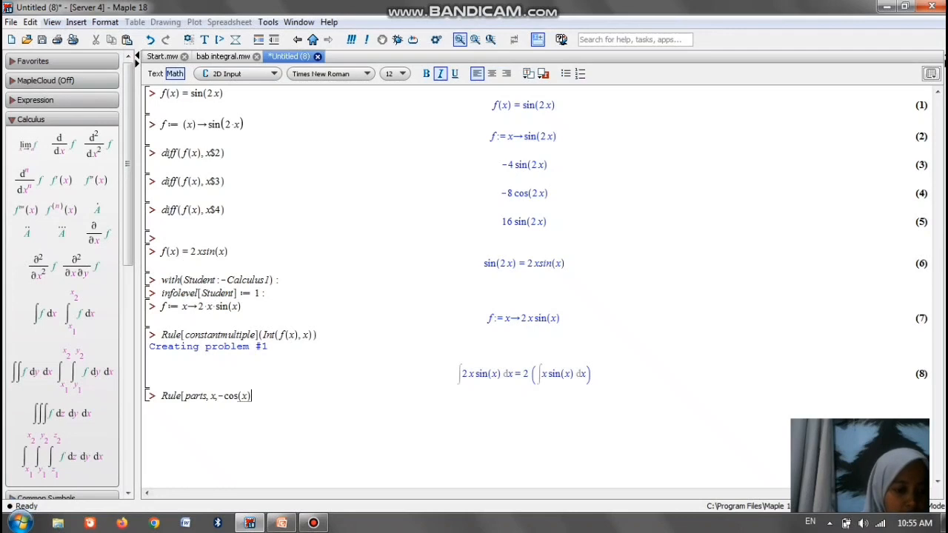
{"action": "type", "text": "]"}
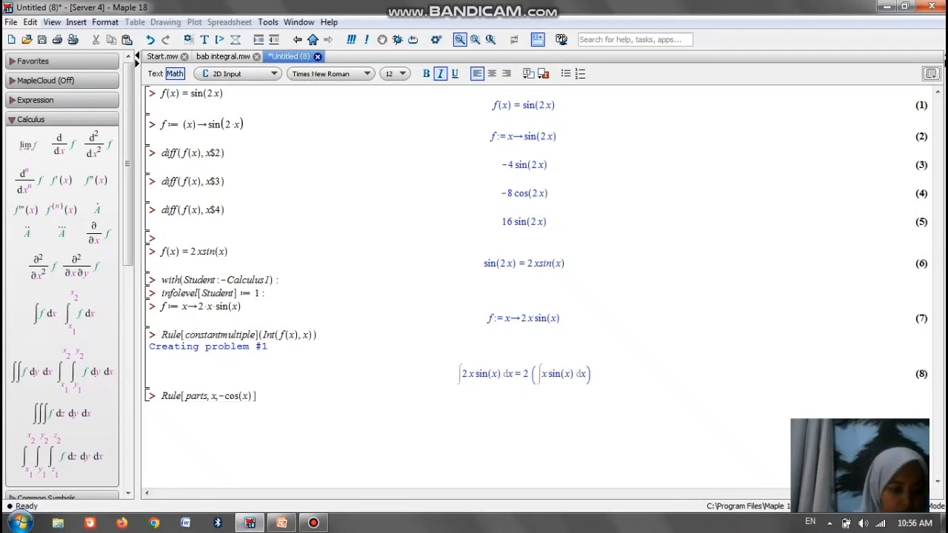
{"action": "type", "text": "(5"}
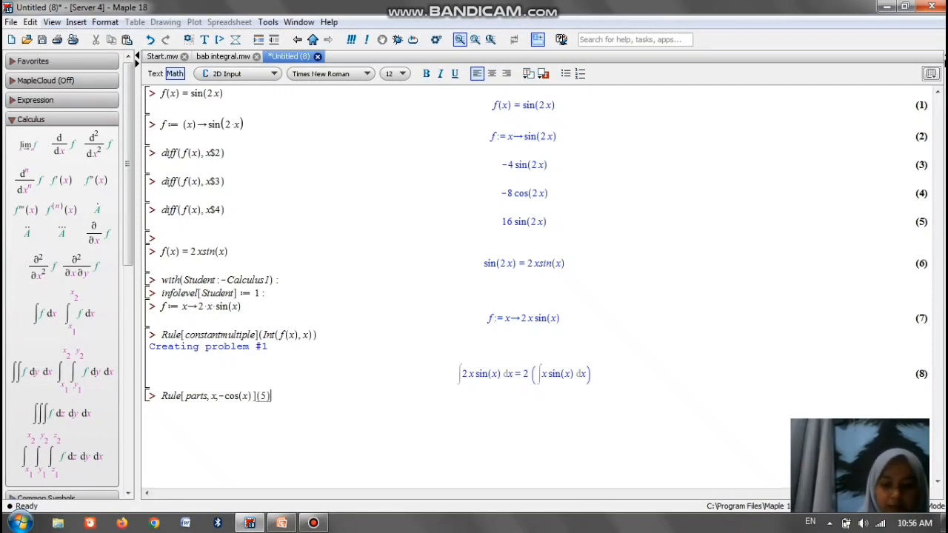
{"action": "key", "text": "BackSpace"}
{"action": "type", "text": "%)"}
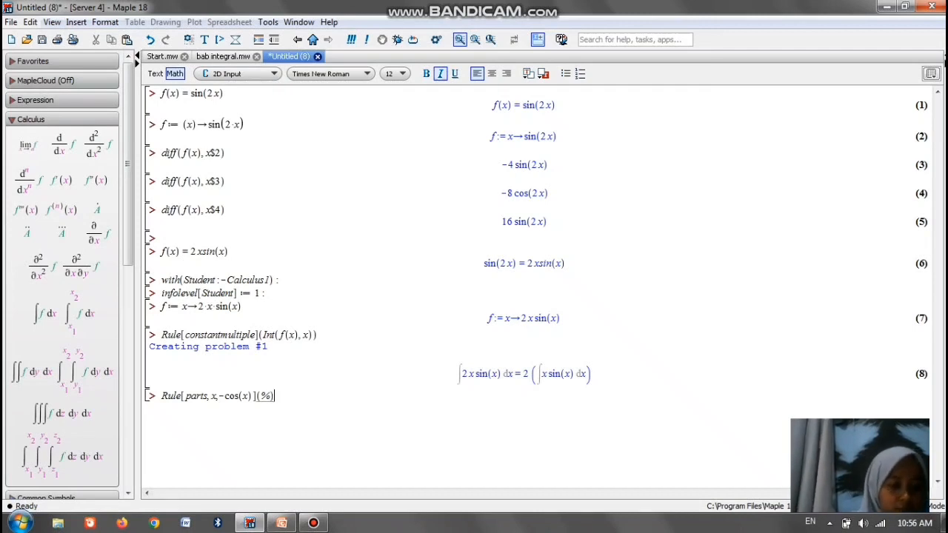
{"action": "key", "text": "Return"}
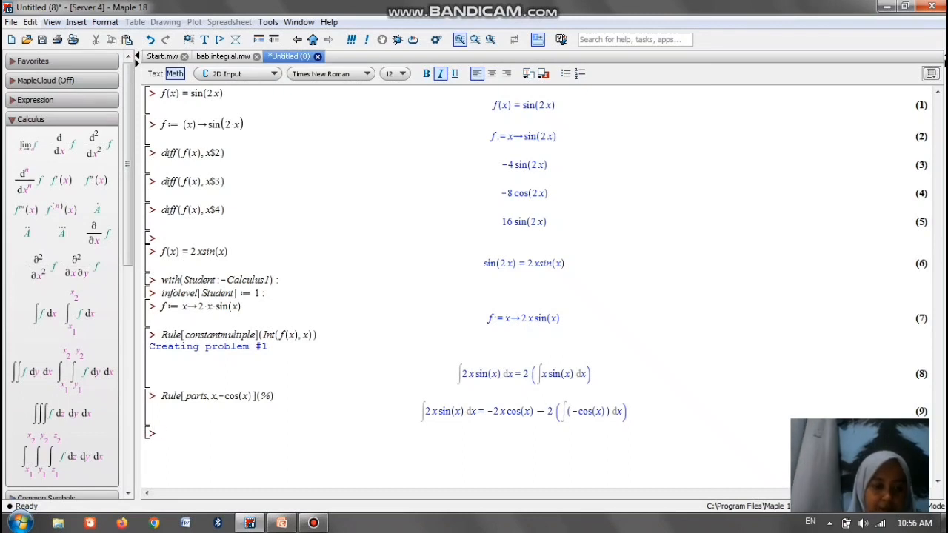
Apply the constant multiple rule to the previous result by evaluating Rule[constantmultiple](%) on the next input line
{"action": "type", "text": "Rule"}
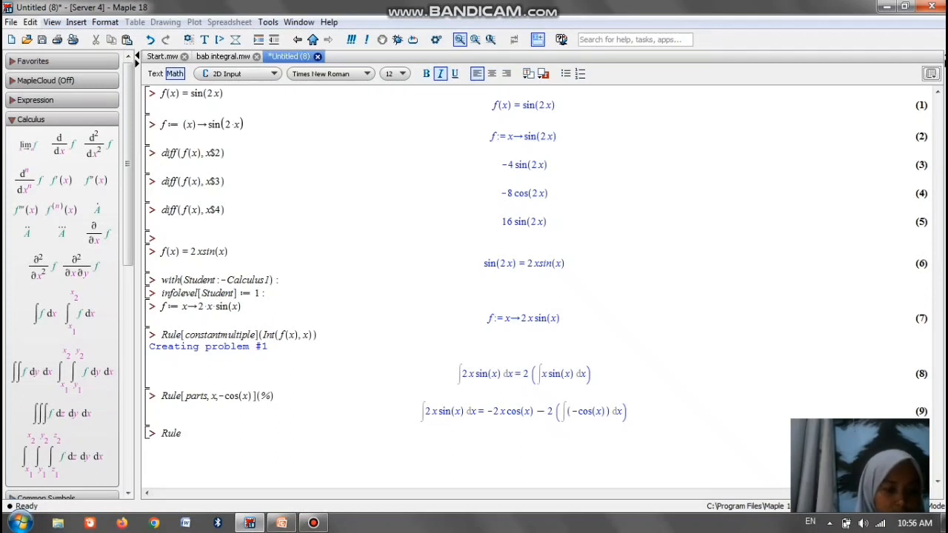
{"action": "type", "text": "[constantmul"}
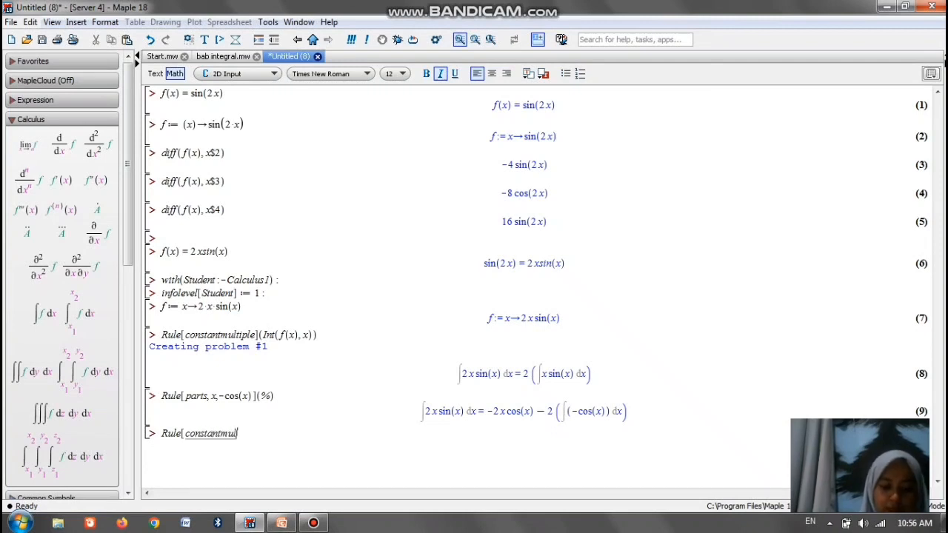
{"action": "type", "text": "tiple"}
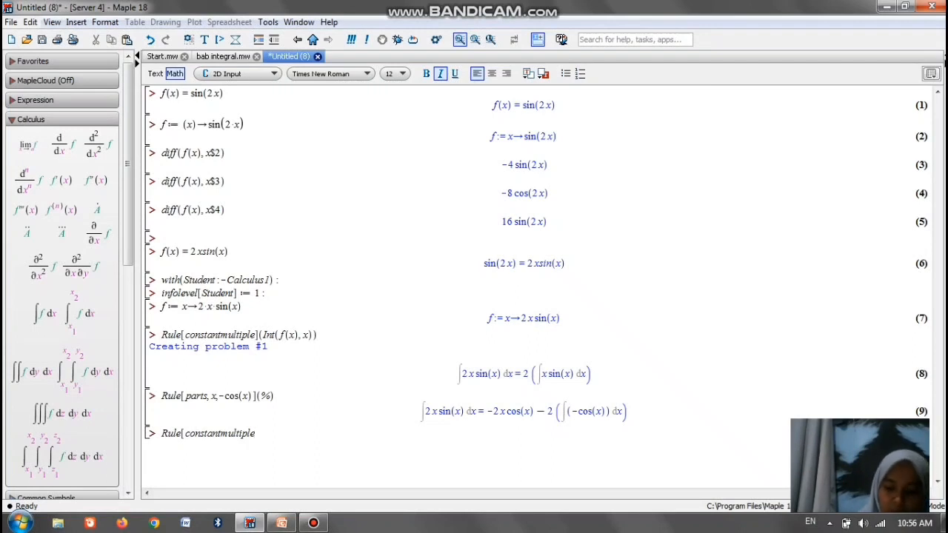
{"action": "type", "text": "]"}
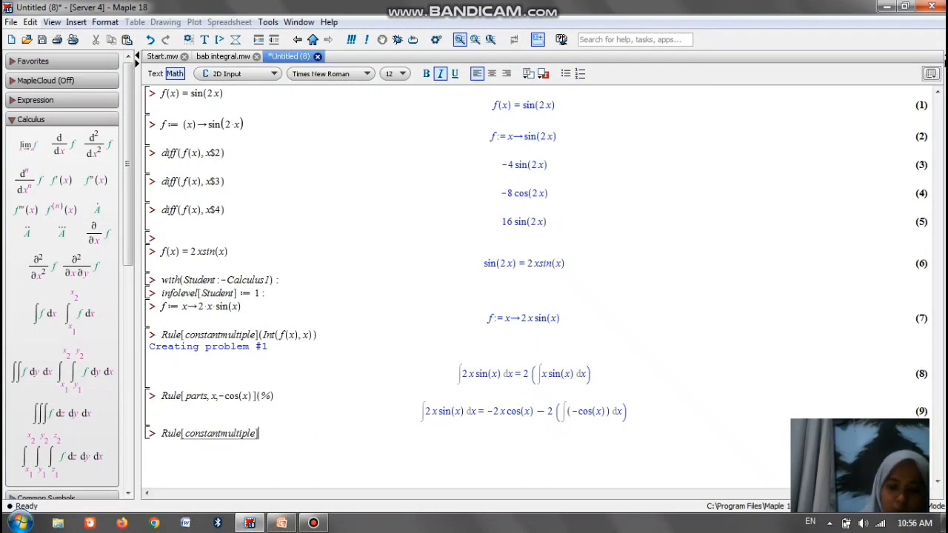
{"action": "type", "text": "(5"}
{"action": "type", "text": "%)"}
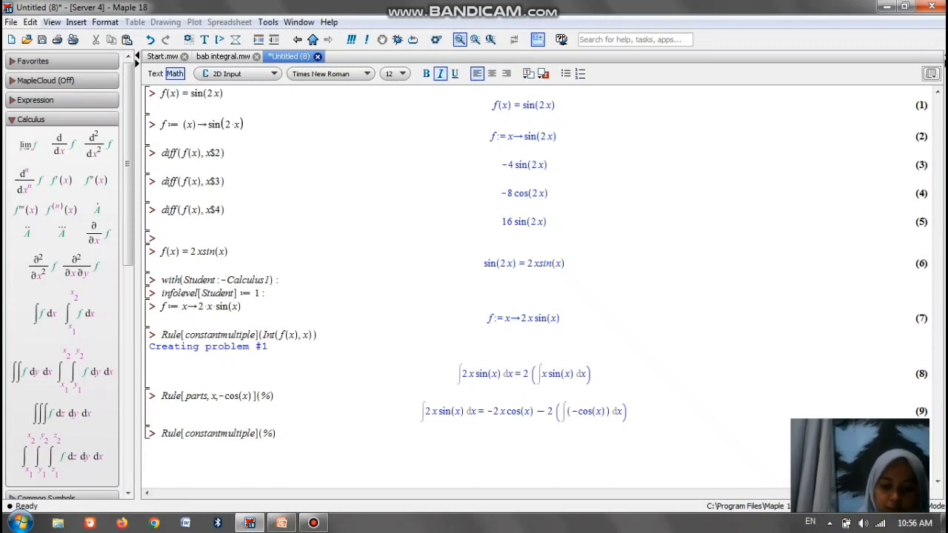
{"action": "key", "text": "Return"}
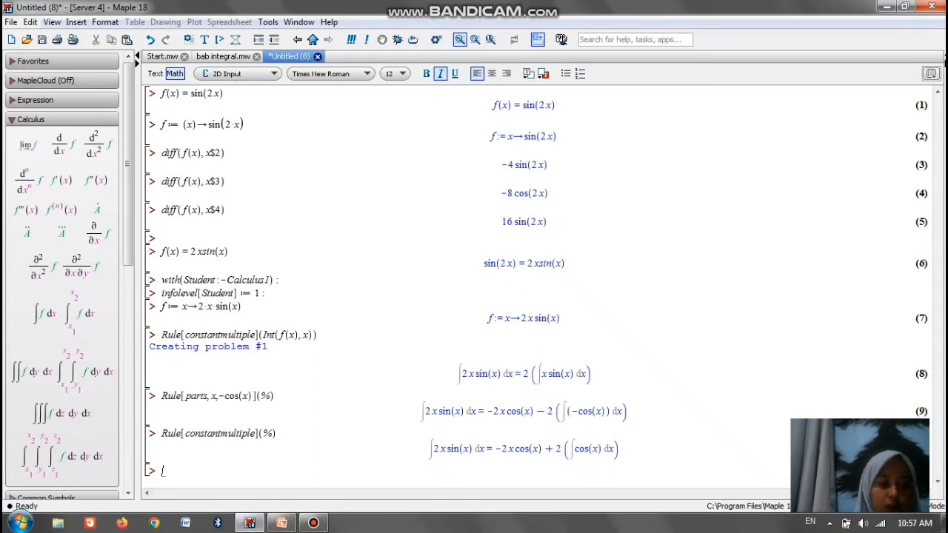
Apply the cosine integration rule to the previous result by evaluating Rule[cos](%) on the next input line
{"action": "type", "text": "Rule"}
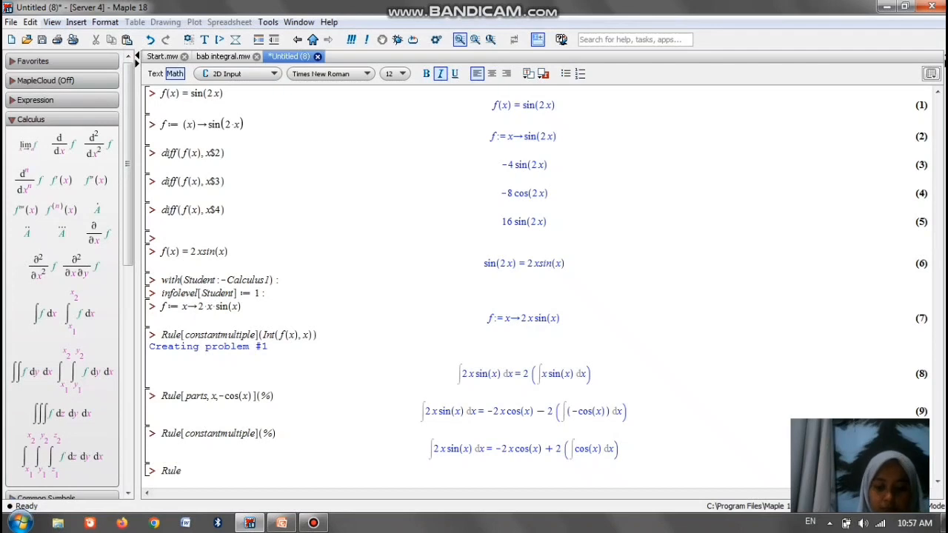
{"action": "type", "text": "["}
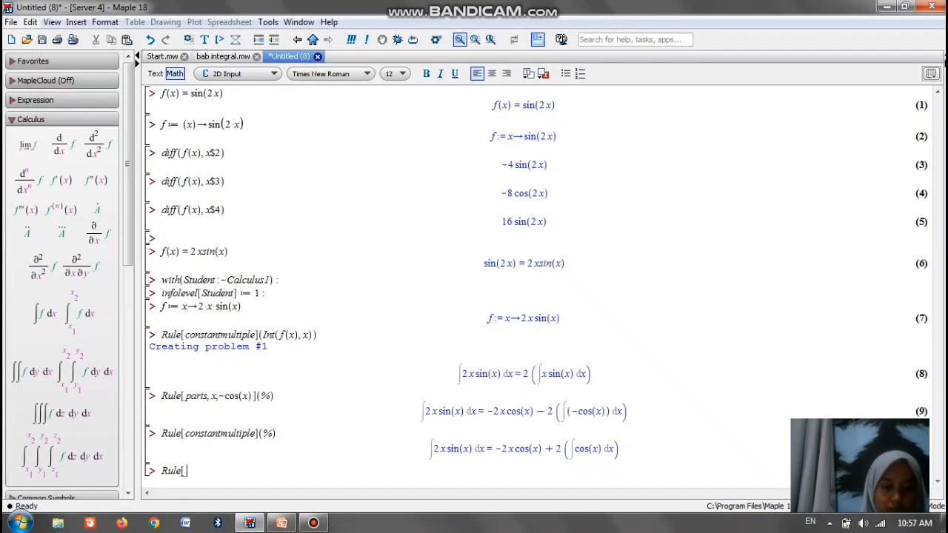
{"action": "type", "text": "cos"}
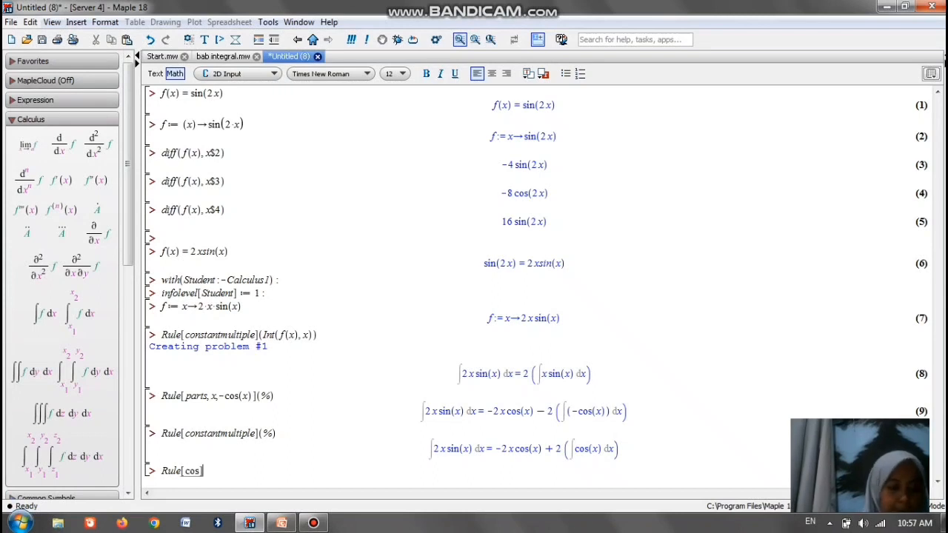
{"action": "type", "text": "](%)"}
{"action": "key", "text": "Return"}
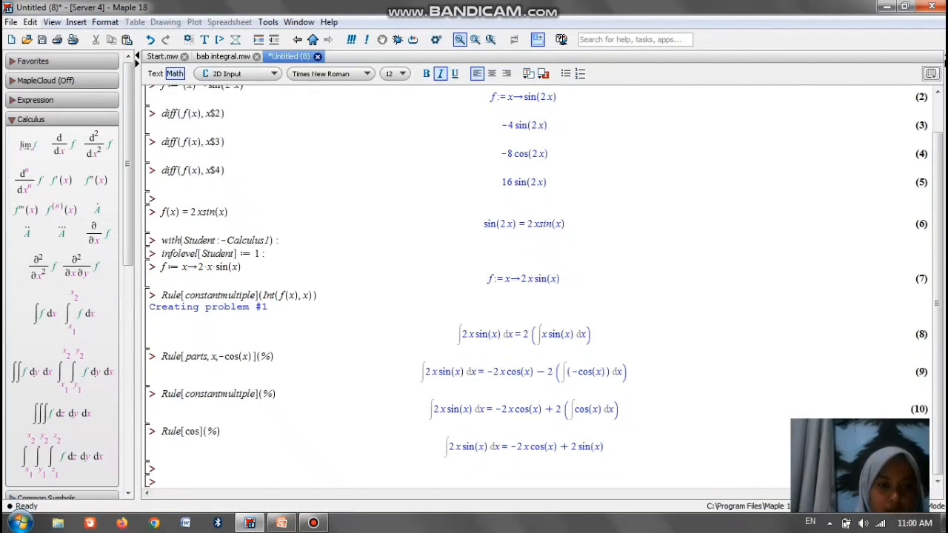
Copy the with(Student:-Calculus1): and infolevel[Student] := 1: lines to the last input line and evaluate them
{"action": "left_click_drag", "start_coordinate": [162, 240], "coordinate": [267, 254]}
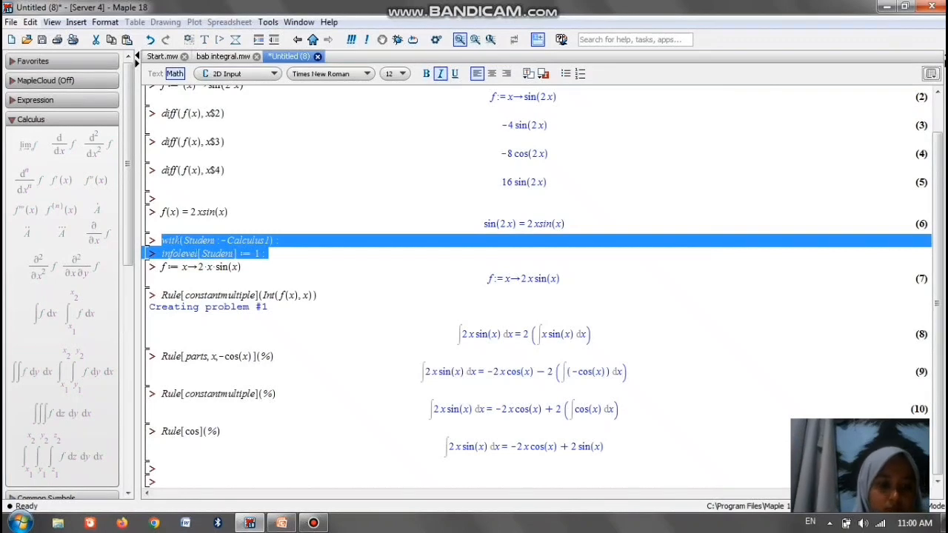
{"action": "left_click", "coordinate": [163, 483]}
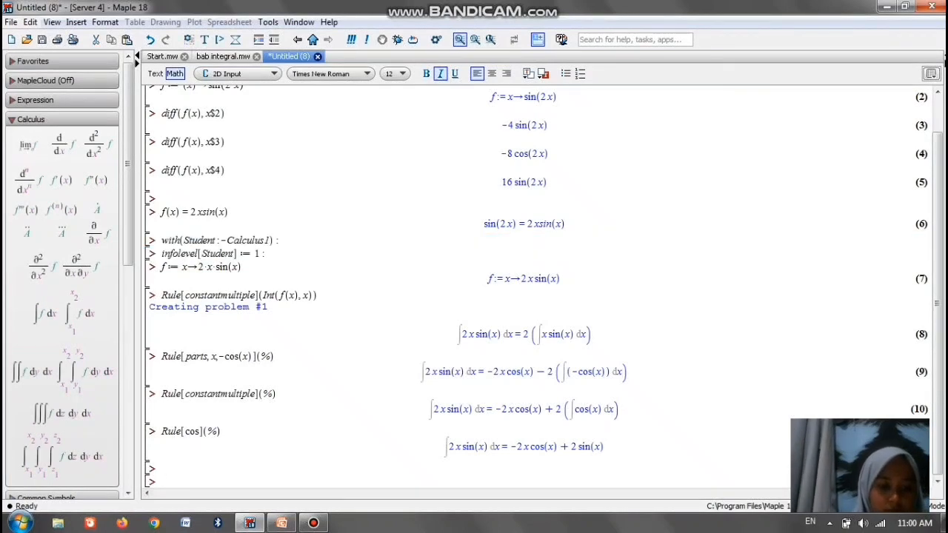
{"action": "type", "text": "with(Student:-Calculus1): infolevel[Student] := 1:"}
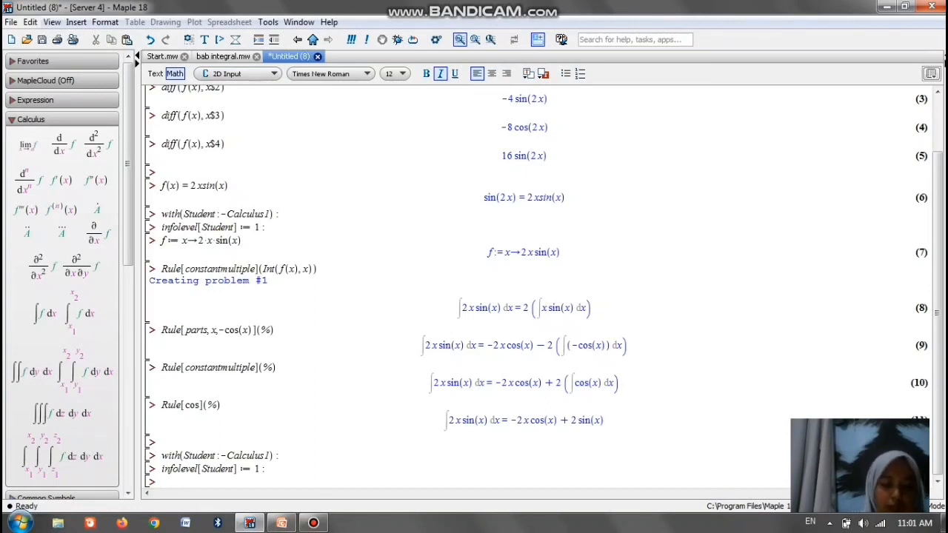
Define f as the function (x)→(x+1)^2·exp(x) with := on the new input line and evaluate it
{"action": "type", "text": "= "}
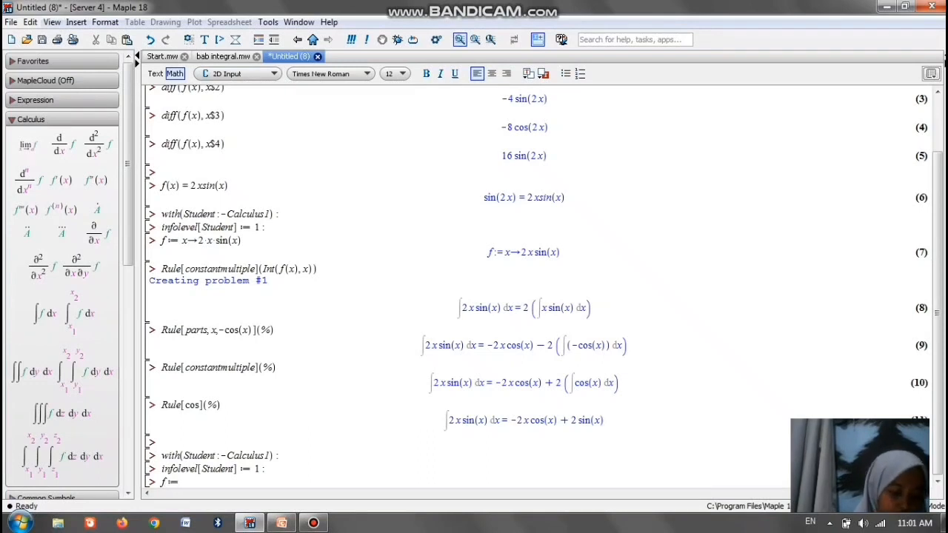
{"action": "type", "text": "("}
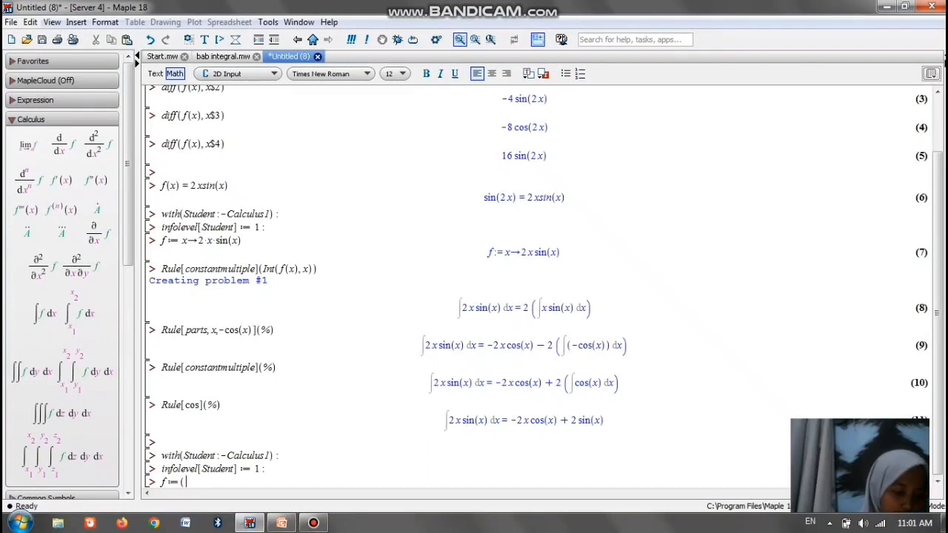
{"action": "type", "text": "x)"}
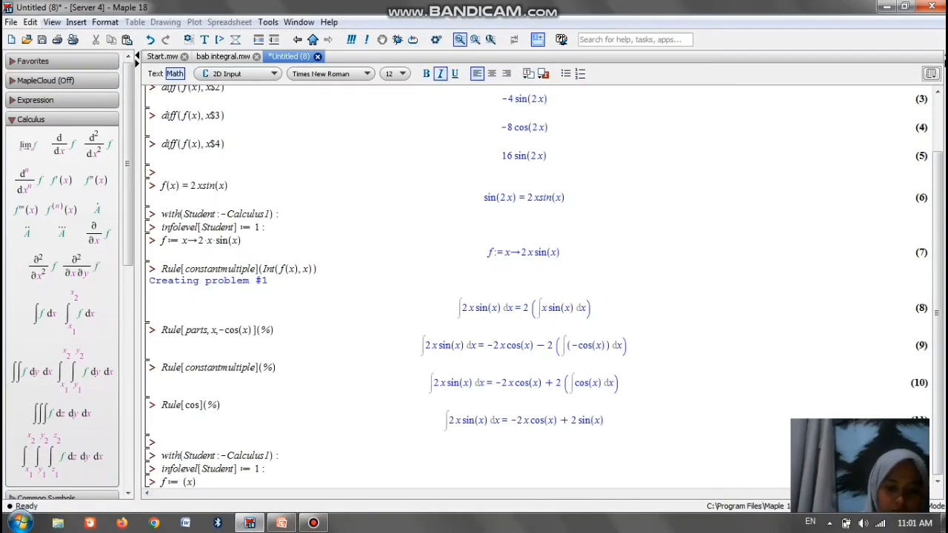
{"action": "type", "text": "->"}
{"action": "type", "text": "("}
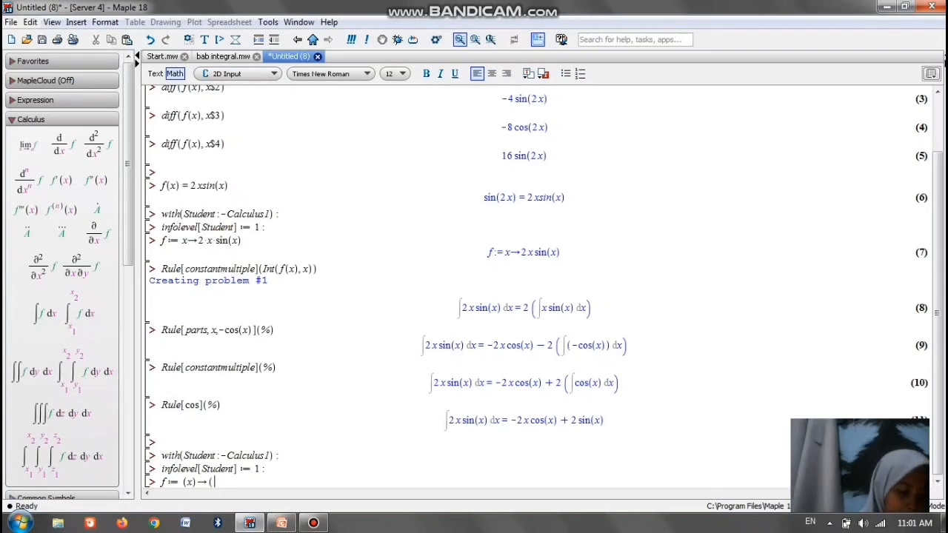
{"action": "type", "text": "x+1"}
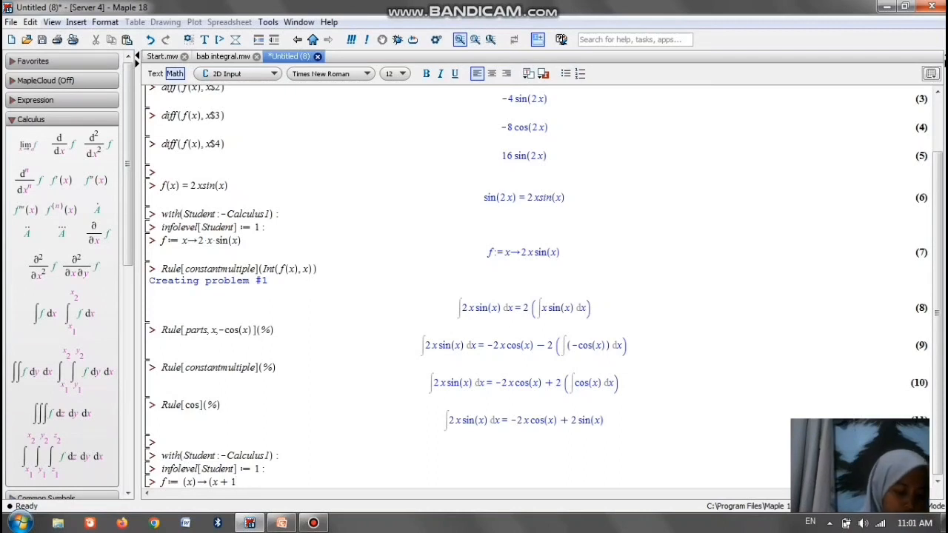
{"action": "type", "text": ")"}
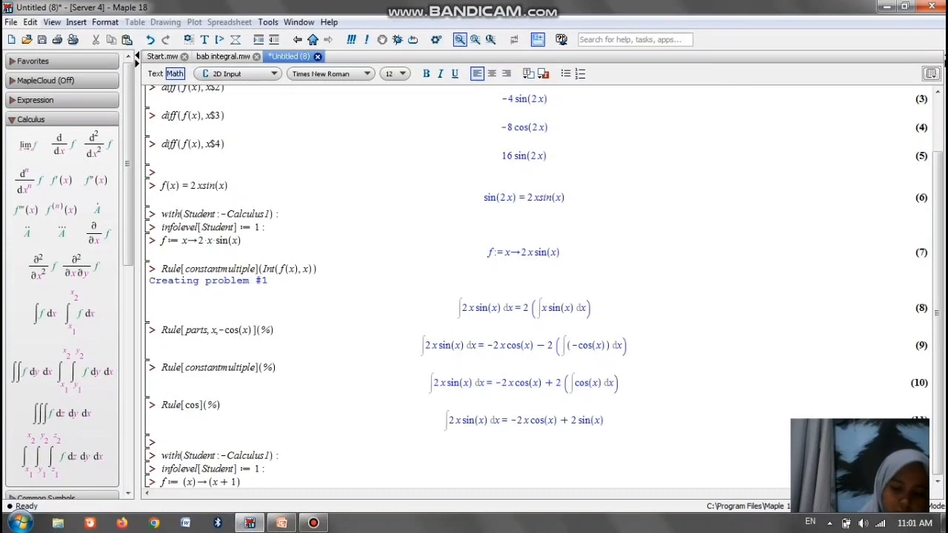
{"action": "type", "text": "^2"}
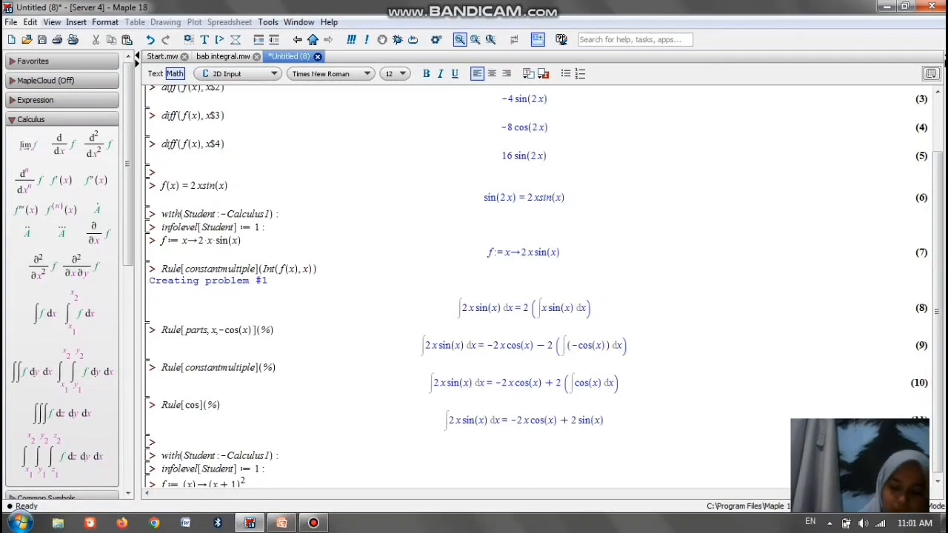
{"action": "key", "text": "Right"}
{"action": "type", "text": "*"}
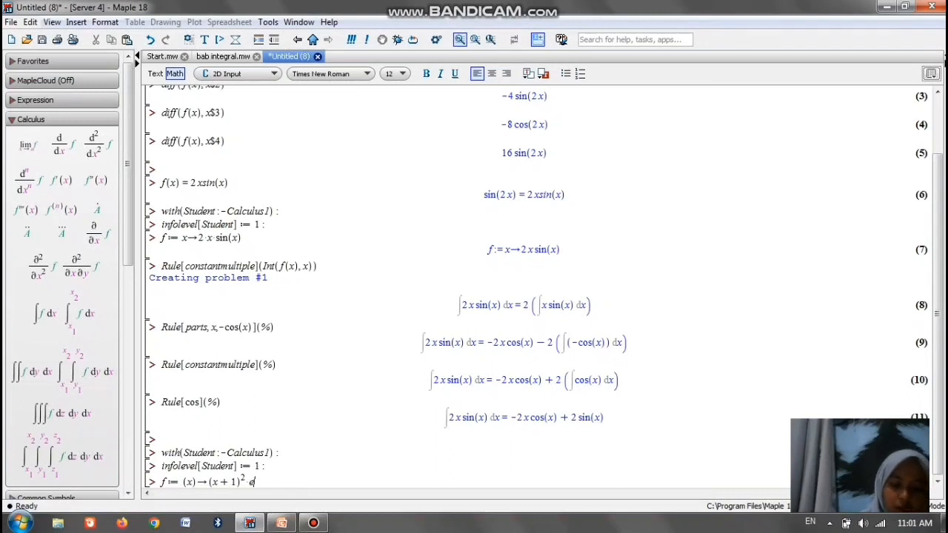
{"action": "type", "text": "exp(x)"}
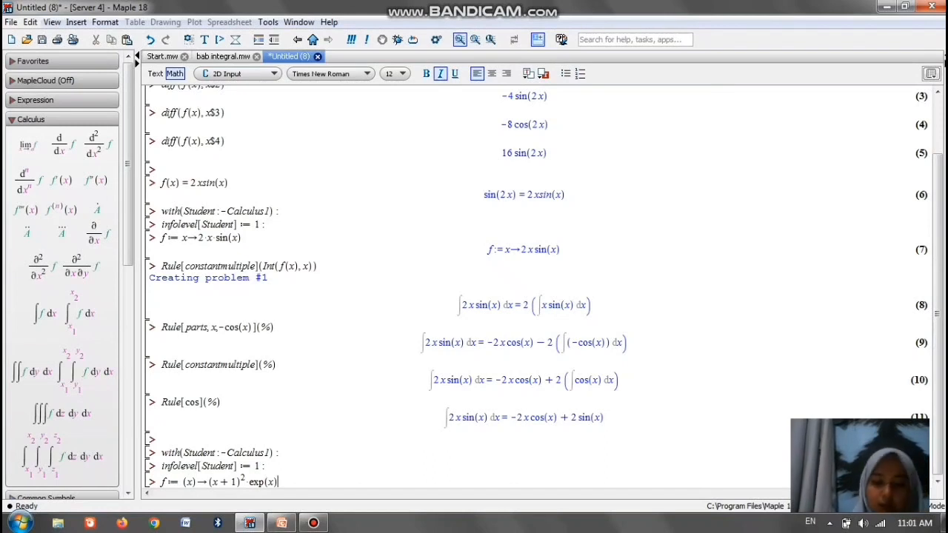
{"action": "key", "text": "Return"}
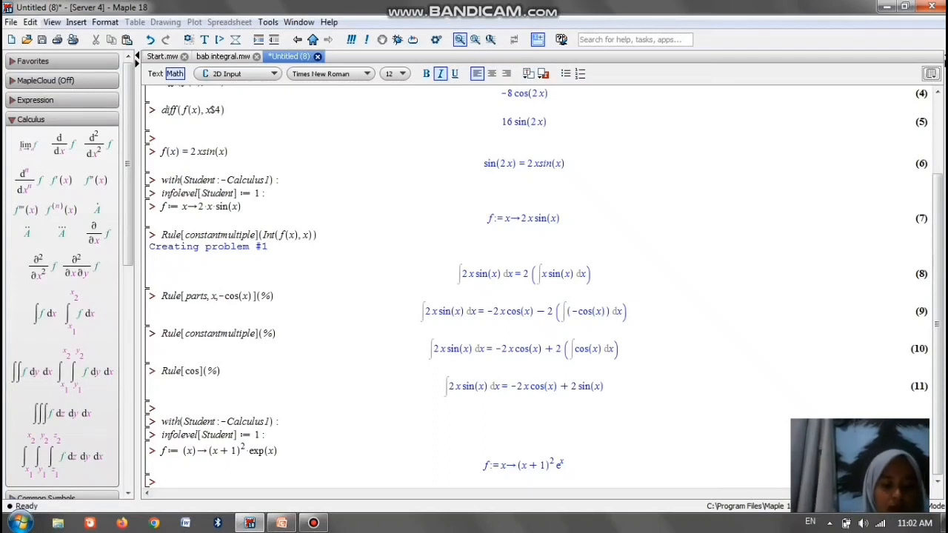
Substitute u = x+1 in the integral of f by evaluating Rule[change, u = x+1](Int(f(x), x)) on a new input line
{"action": "type", "text": "Rule"}
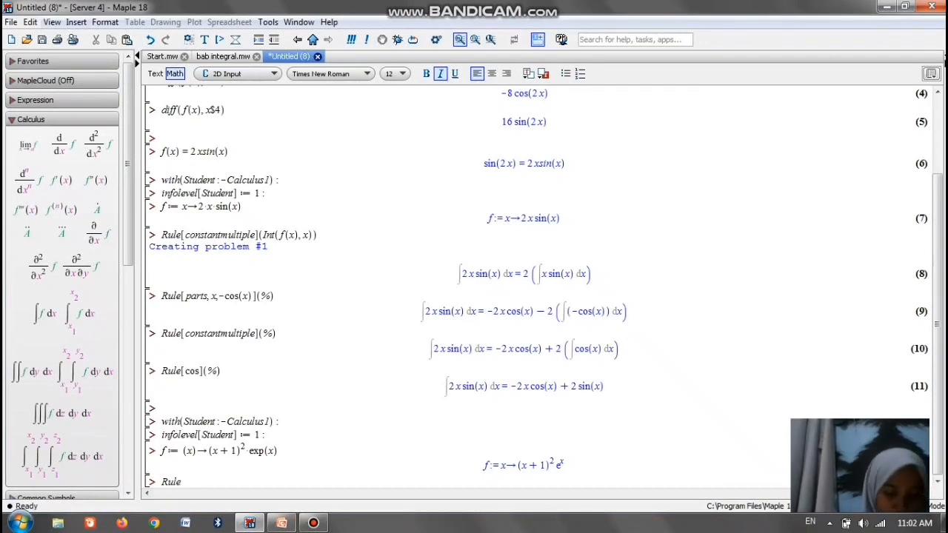
{"action": "type", "text": "[c"}
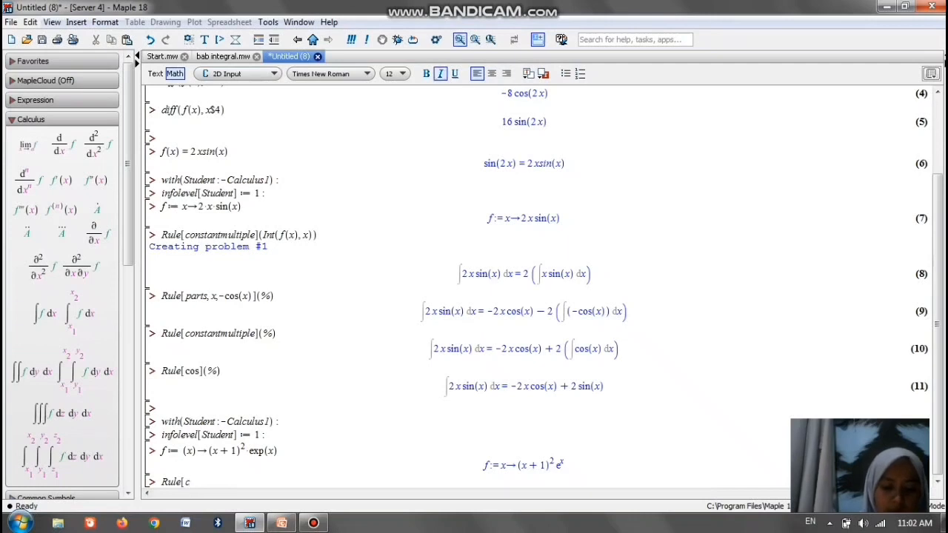
{"action": "type", "text": "han"}
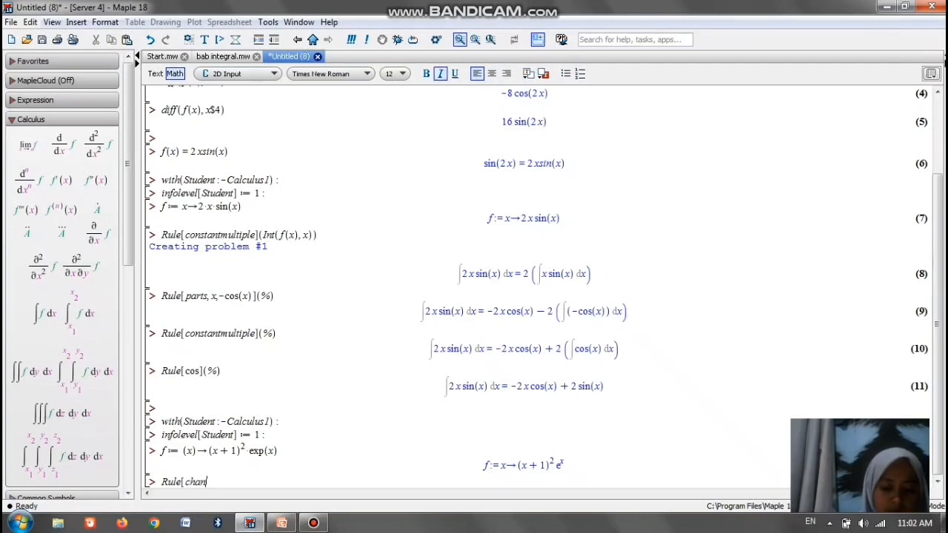
{"action": "type", "text": "ge"}
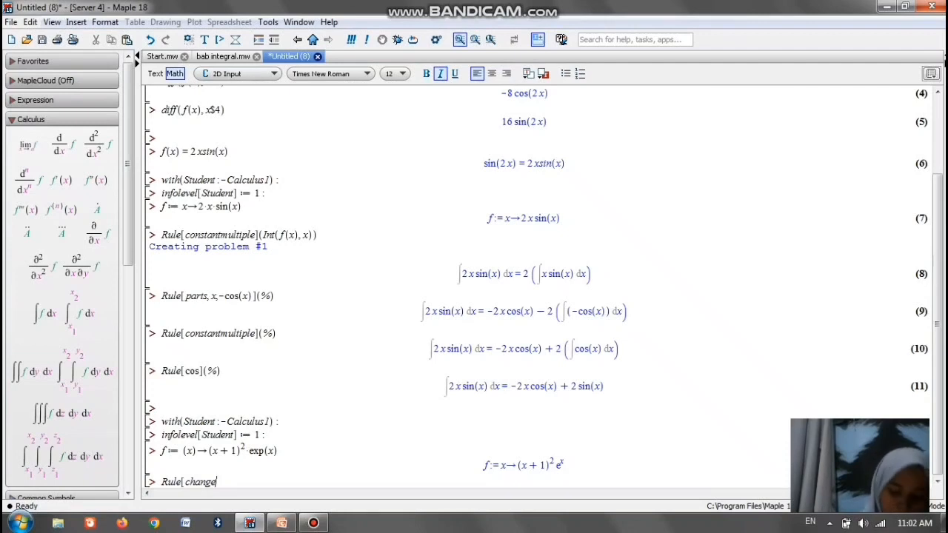
{"action": "type", "text": ", u "}
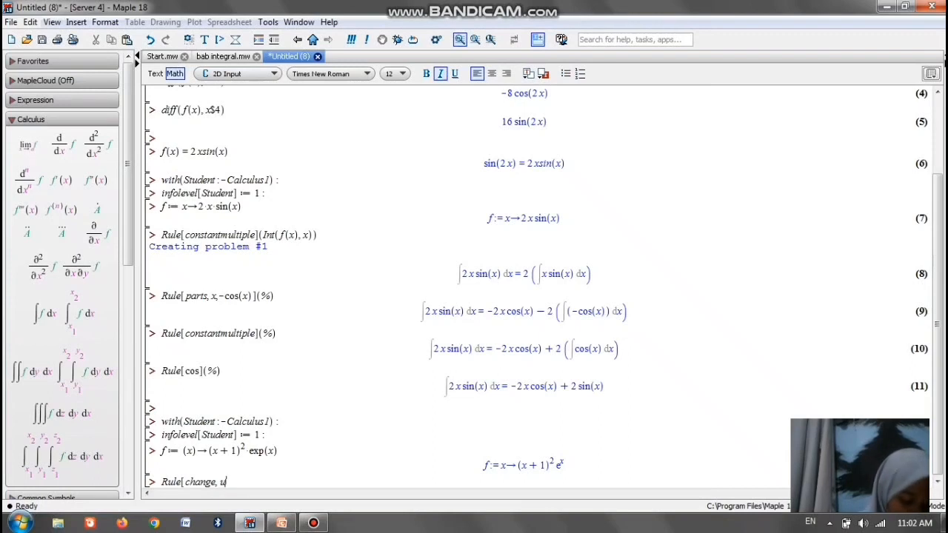
{"action": "type", "text": "= "}
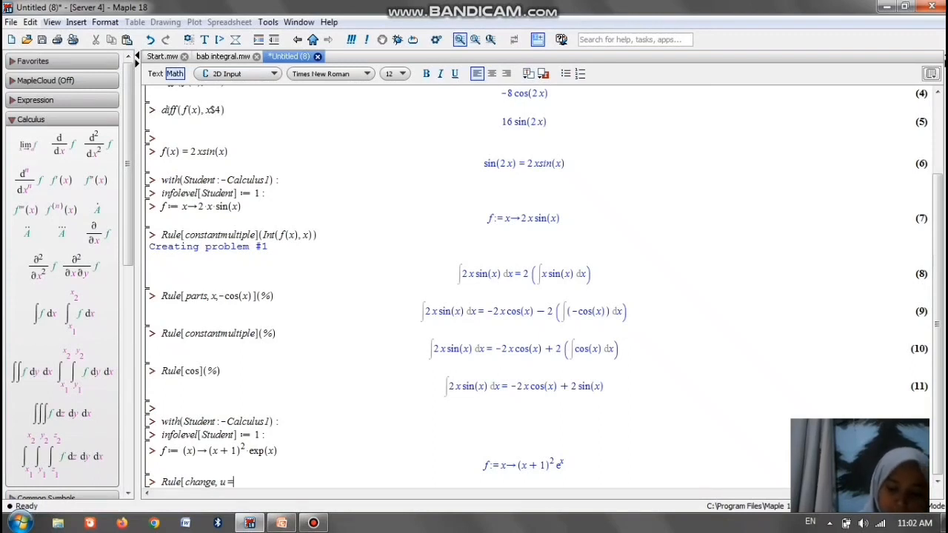
{"action": "type", "text": "x + 1"}
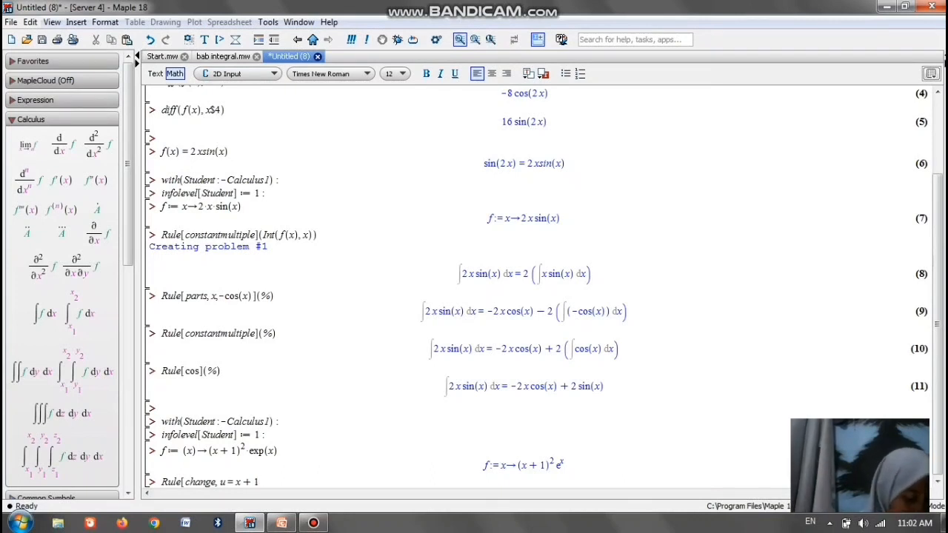
{"action": "type", "text": "]"}
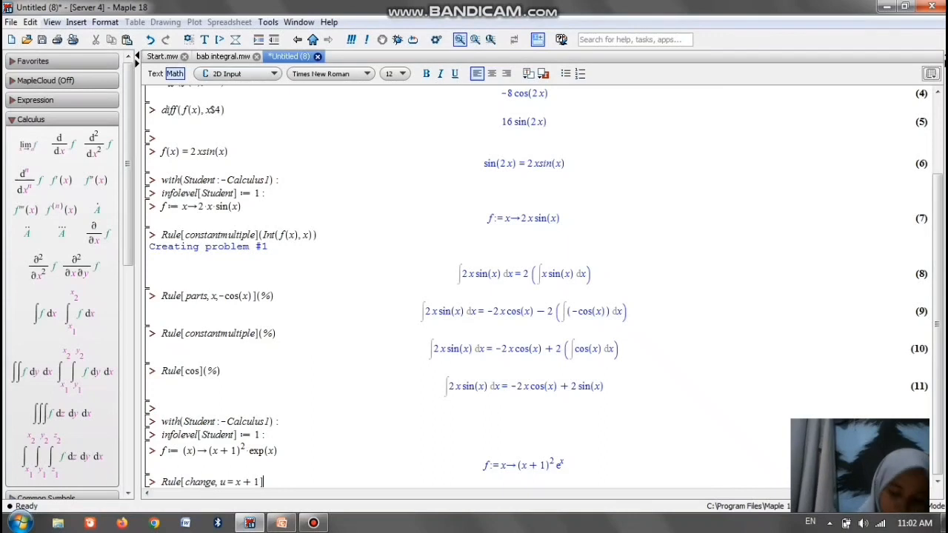
{"action": "type", "text": "("}
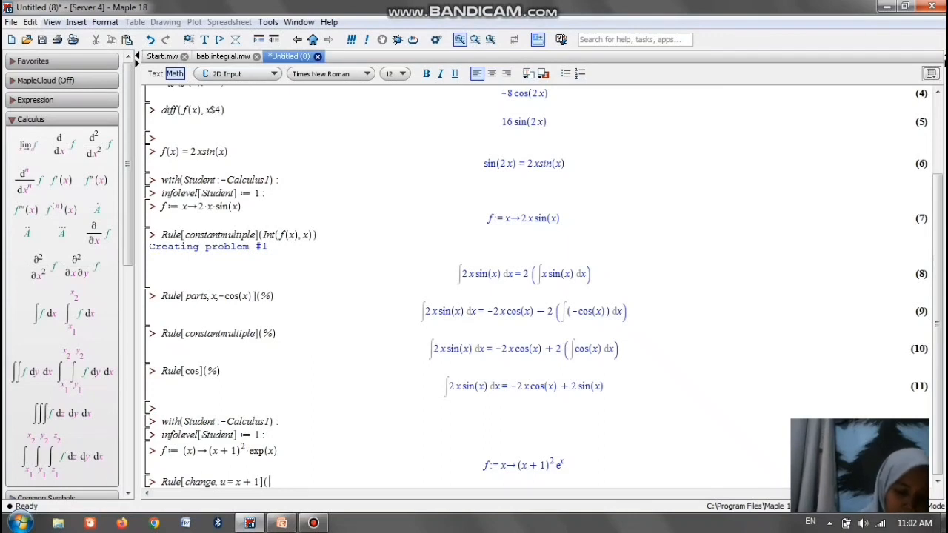
{"action": "type", "text": "Int"}
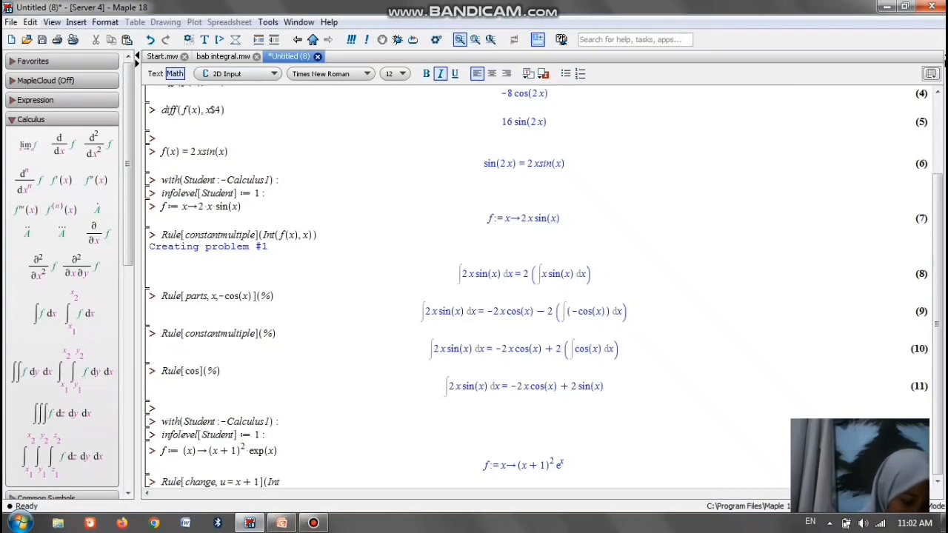
{"action": "type", "text": "(f(x0"}
{"action": "key", "text": "BackSpace"}
{"action": "type", "text": "), x))"}
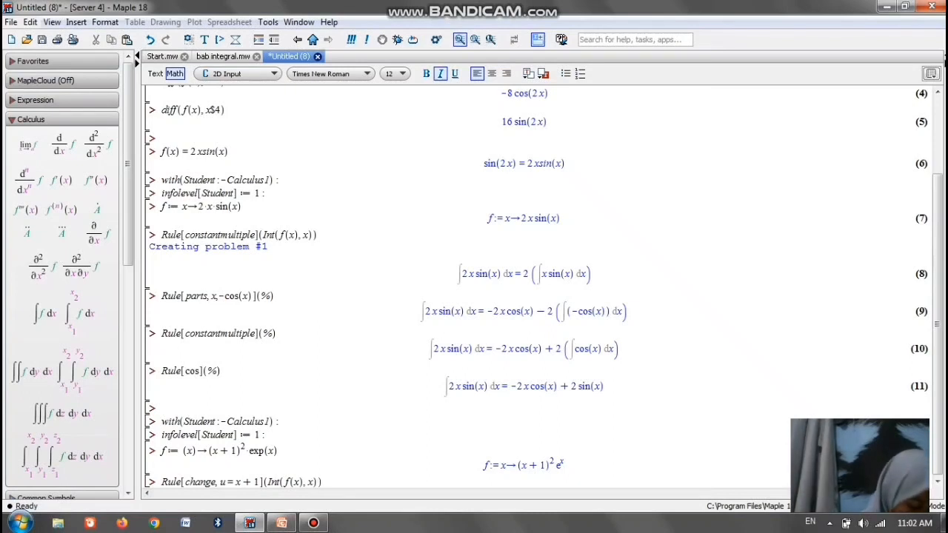
{"action": "key", "text": "Return"}
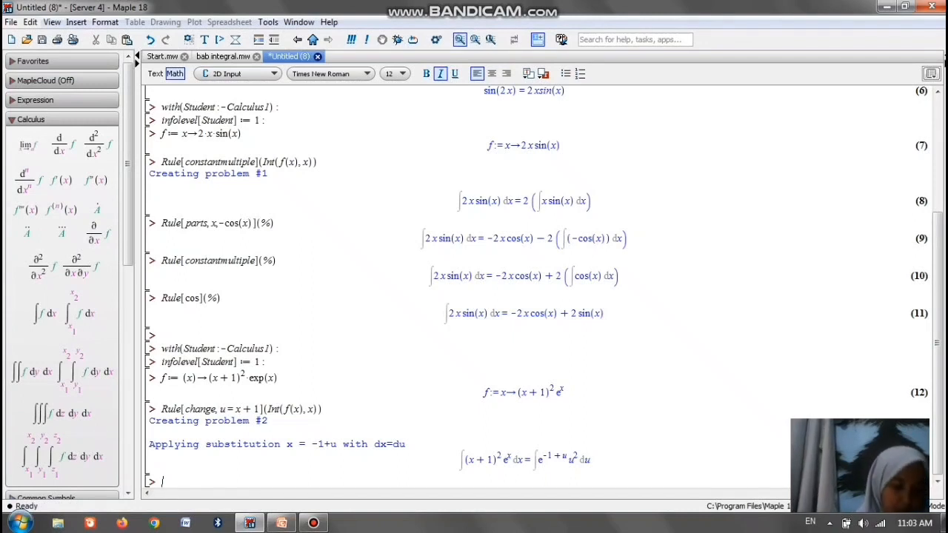
Integrate the substituted integral by parts by evaluating Rule[parts, u^2, exp(u-1)](%) on the new input line
{"action": "type", "text": "R"}
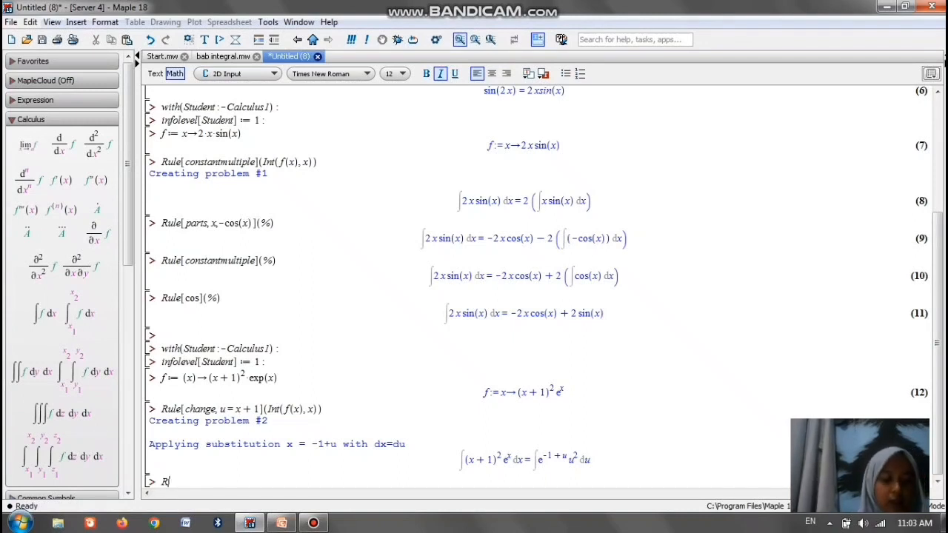
{"action": "type", "text": "ul"}
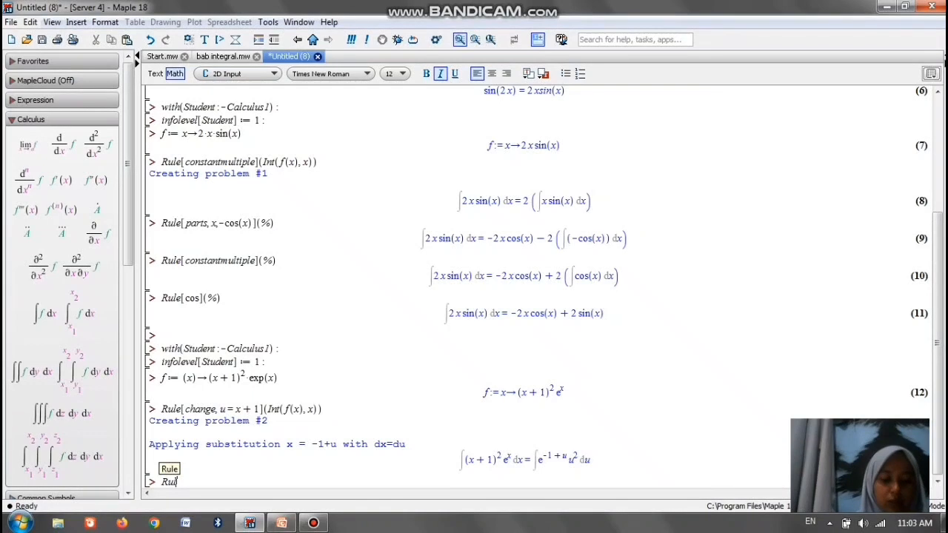
{"action": "type", "text": "e["}
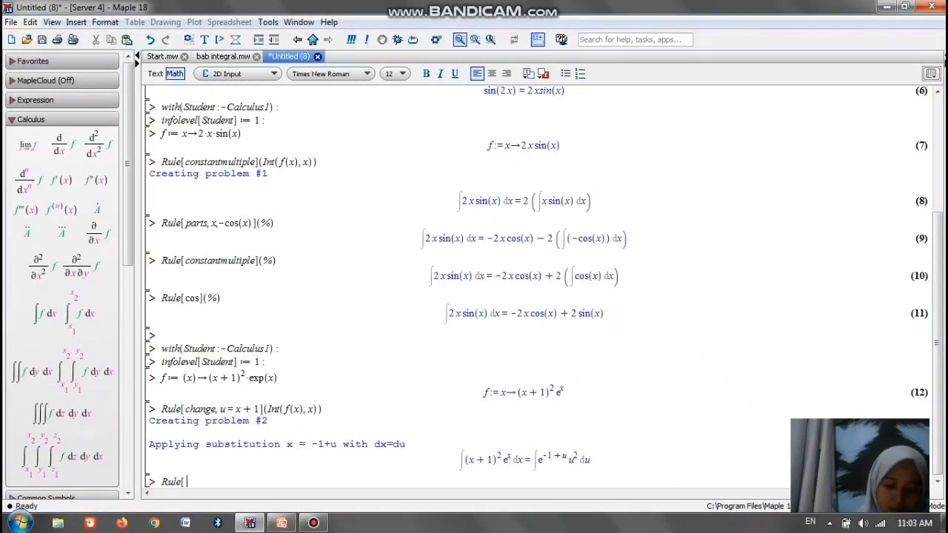
{"action": "type", "text": "parts"}
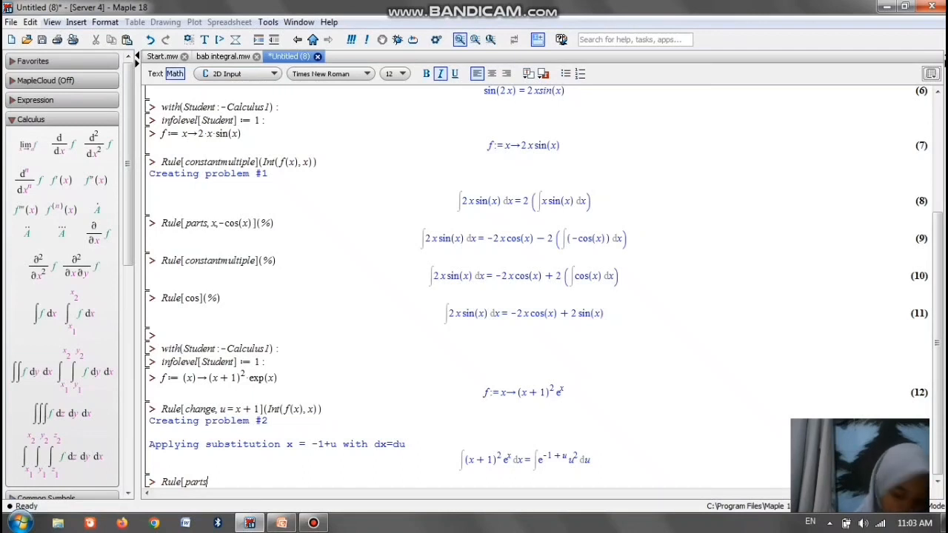
{"action": "type", "text": ", u"}
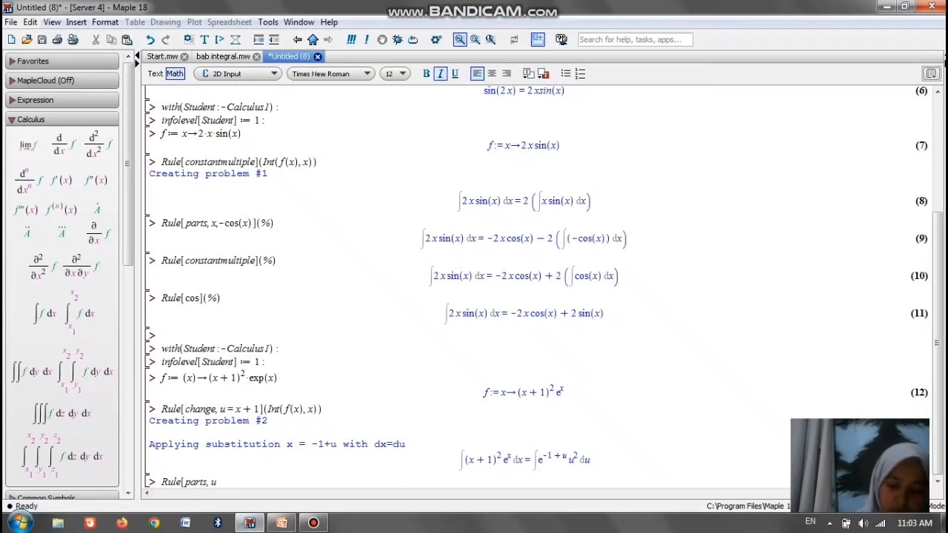
{"action": "type", "text": "^2"}
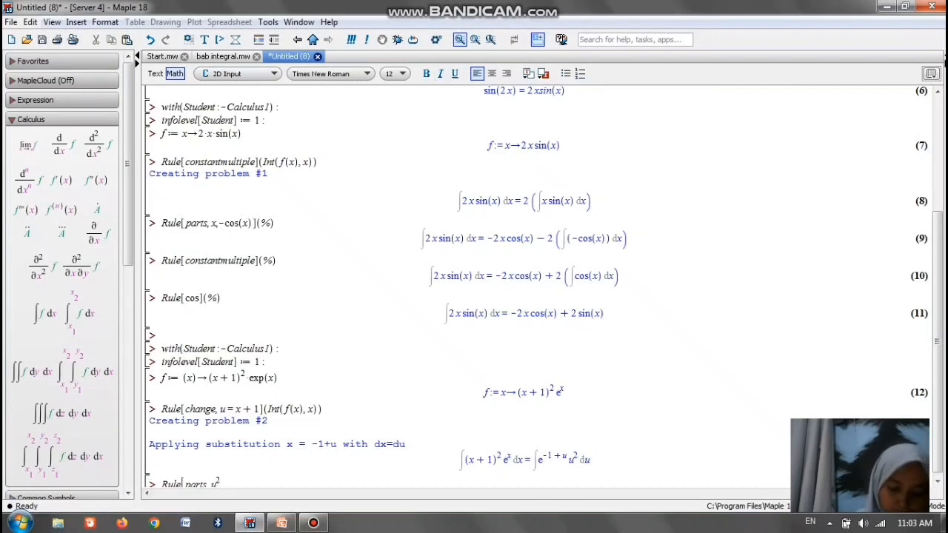
{"action": "key", "text": "Right"}
{"action": "type", "text": ", "}
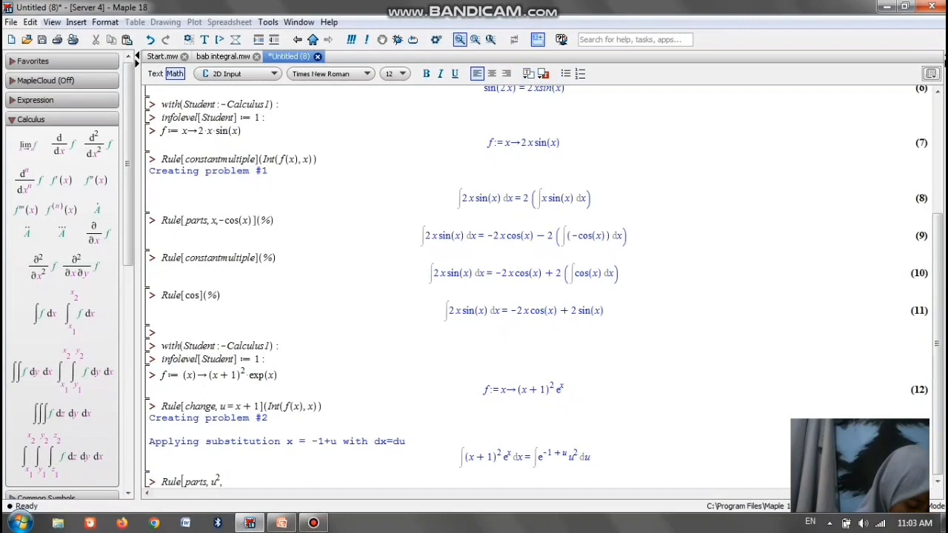
{"action": "type", "text": "exp"}
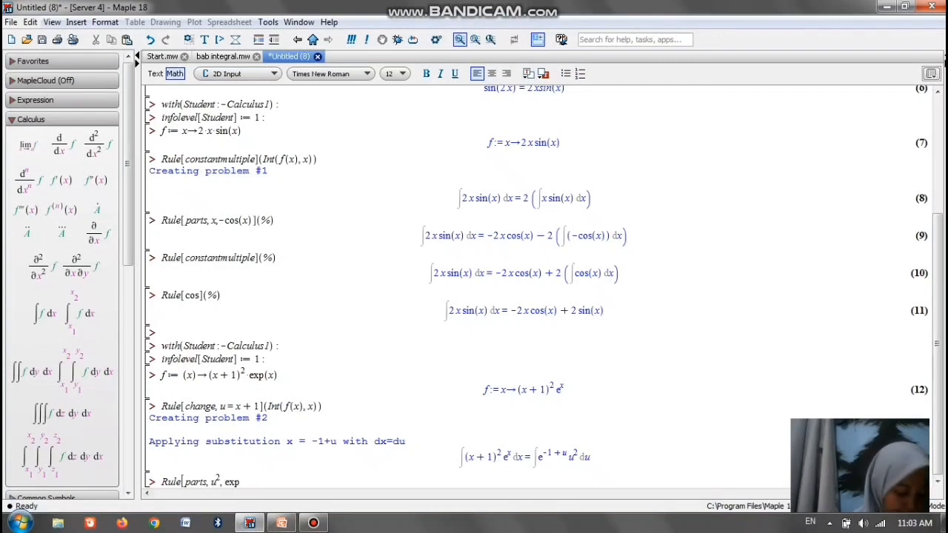
{"action": "type", "text": "(u - 1)"}
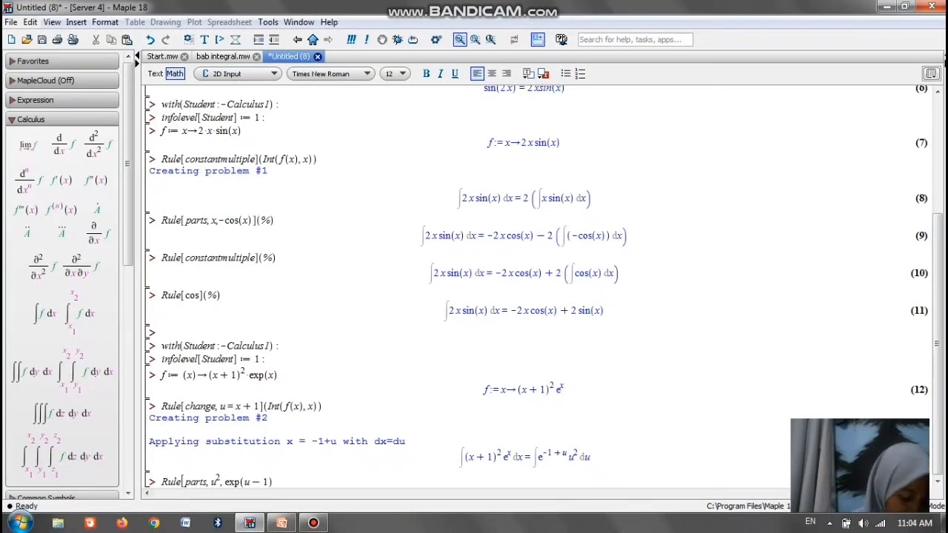
{"action": "type", "text": "]"}
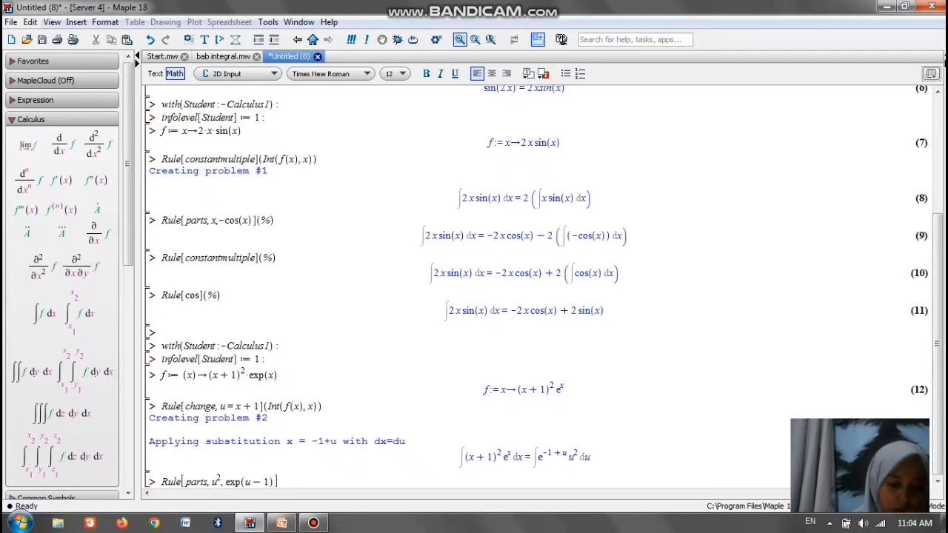
{"action": "type", "text": "(%"}
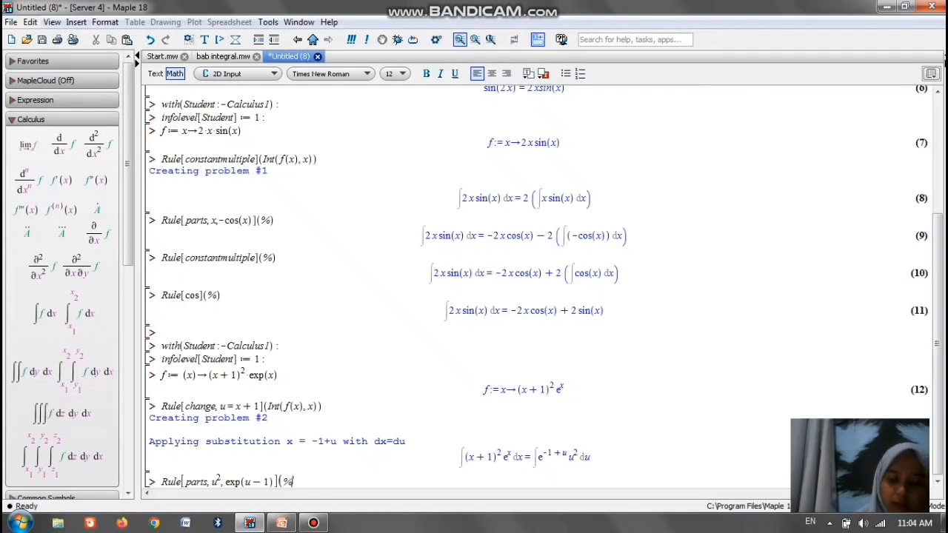
{"action": "type", "text": ")"}
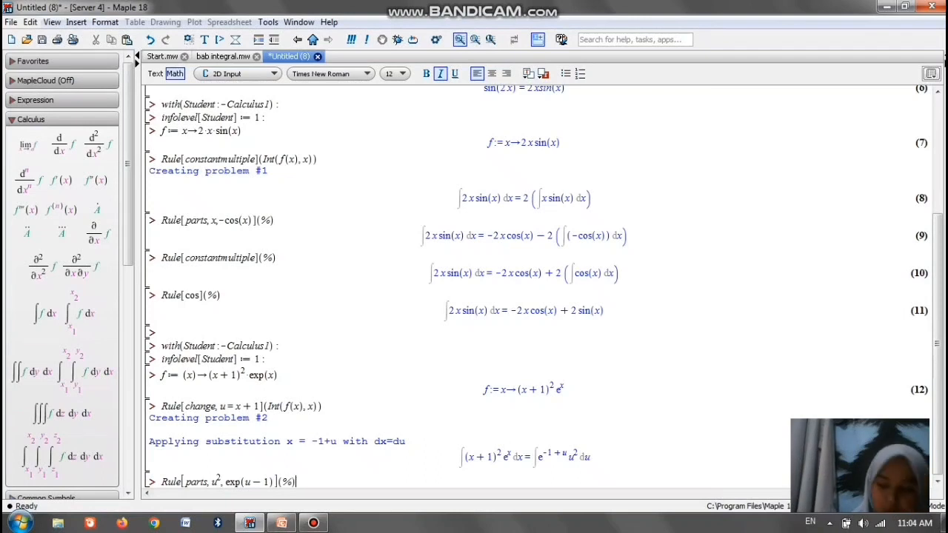
{"action": "key", "text": "Return"}
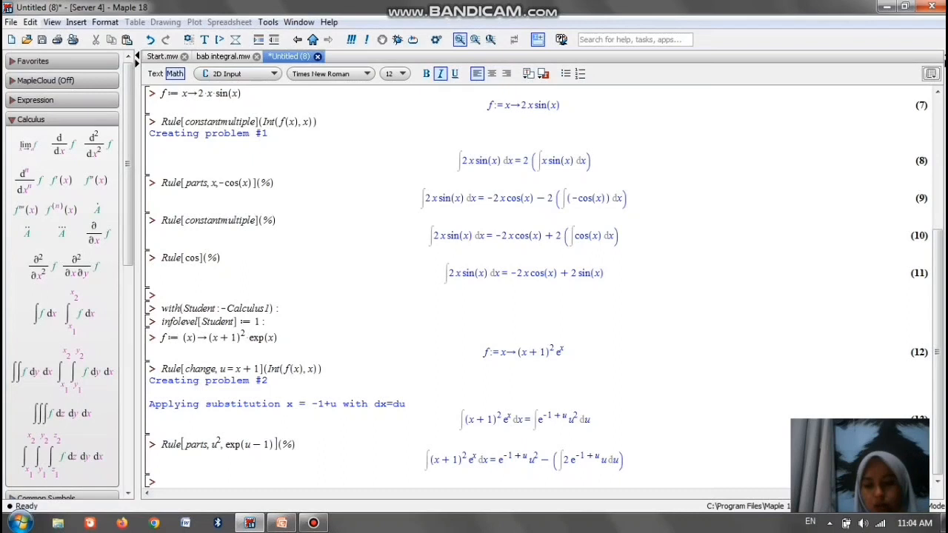
Factor the constant out of the remaining integral by evaluating Rule[constantmultiple](%) on the next input line
{"action": "type", "text": "R"}
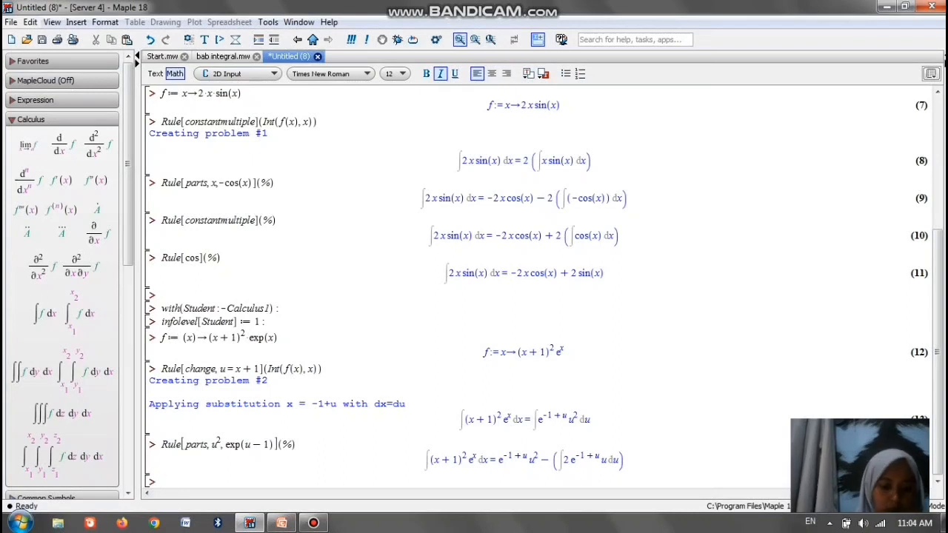
{"action": "type", "text": "ule"}
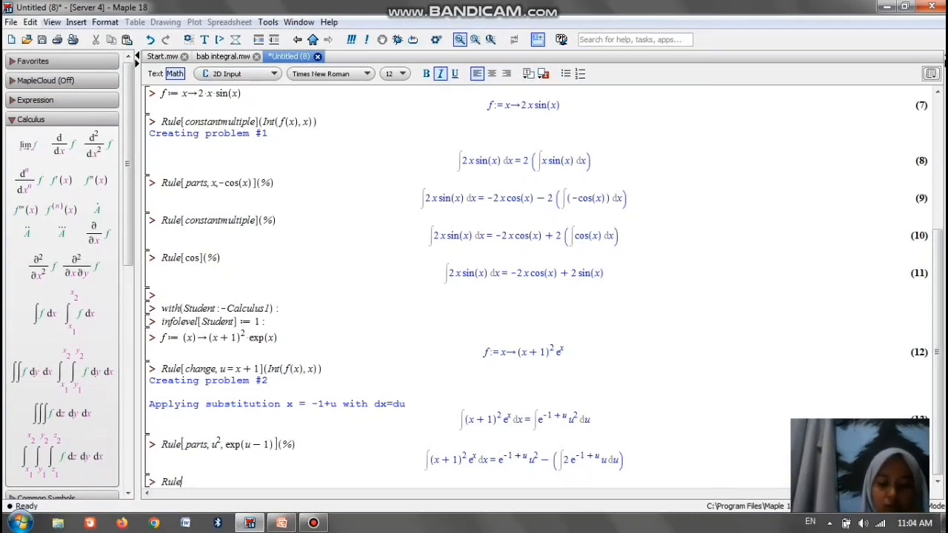
{"action": "type", "text": "[con"}
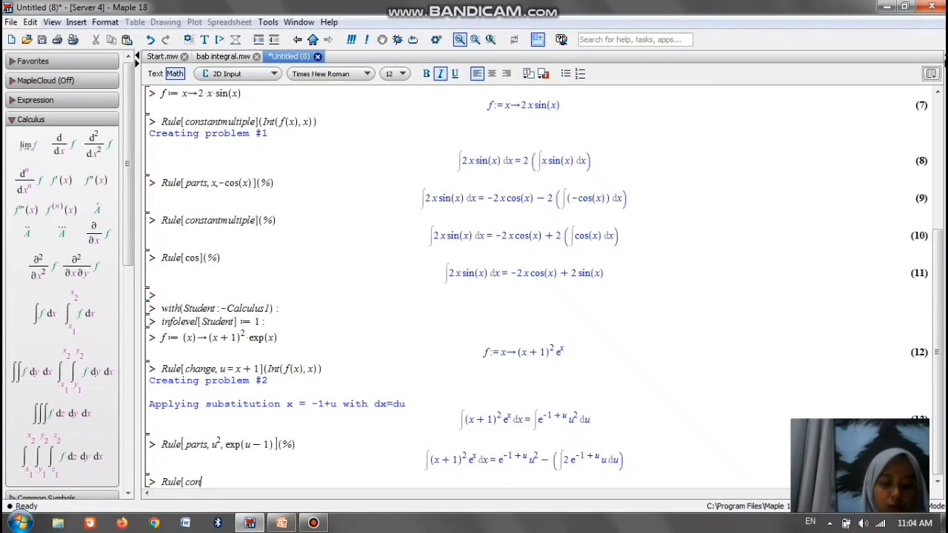
{"action": "type", "text": "stantmu"}
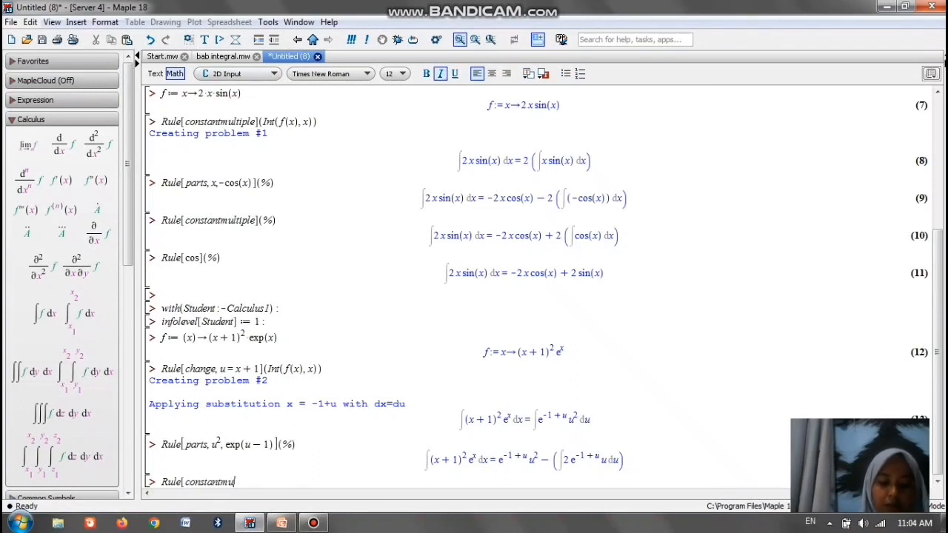
{"action": "type", "text": "ltipl"}
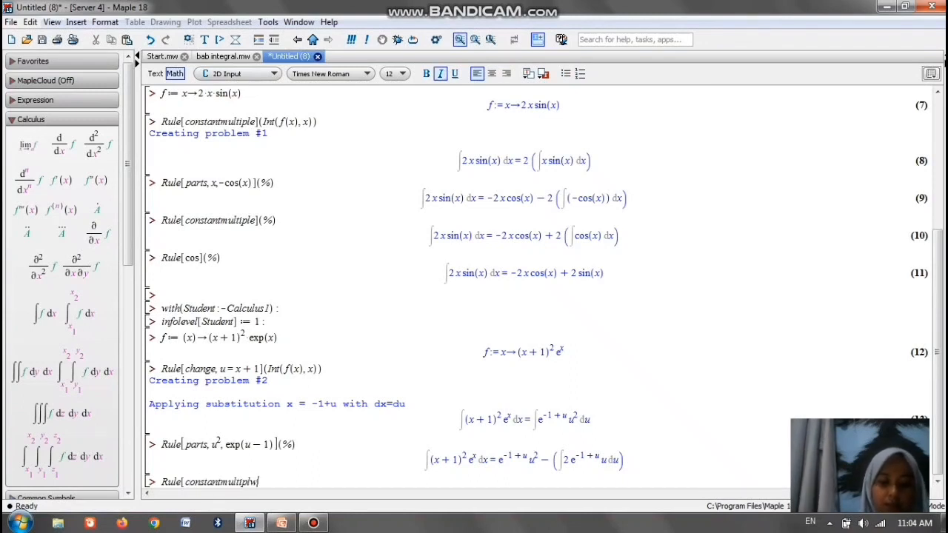
{"action": "type", "text": "e"}
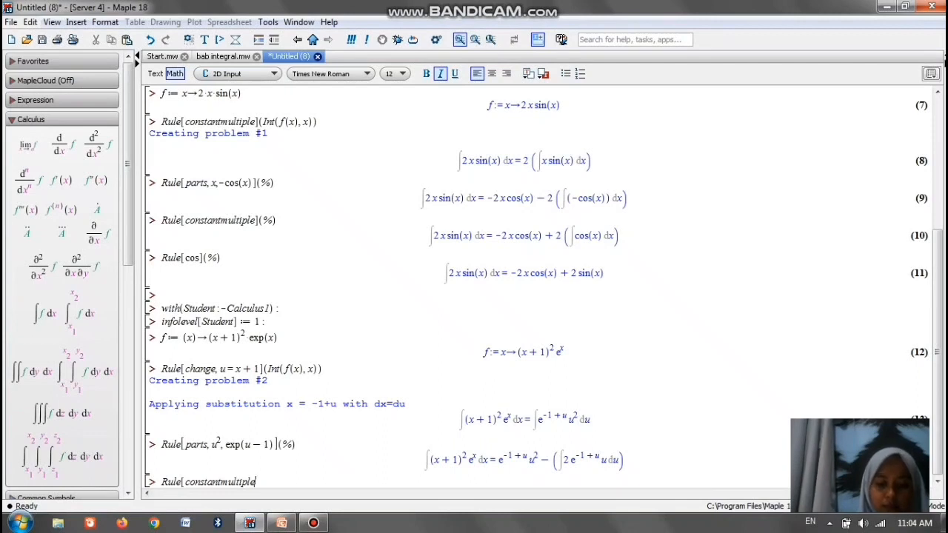
{"action": "type", "text": "]"}
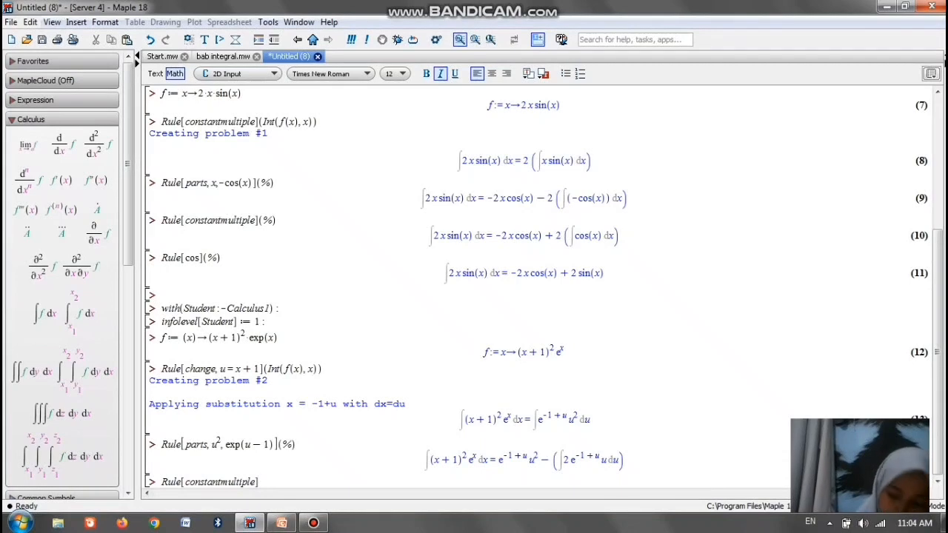
{"action": "type", "text": "(%)"}
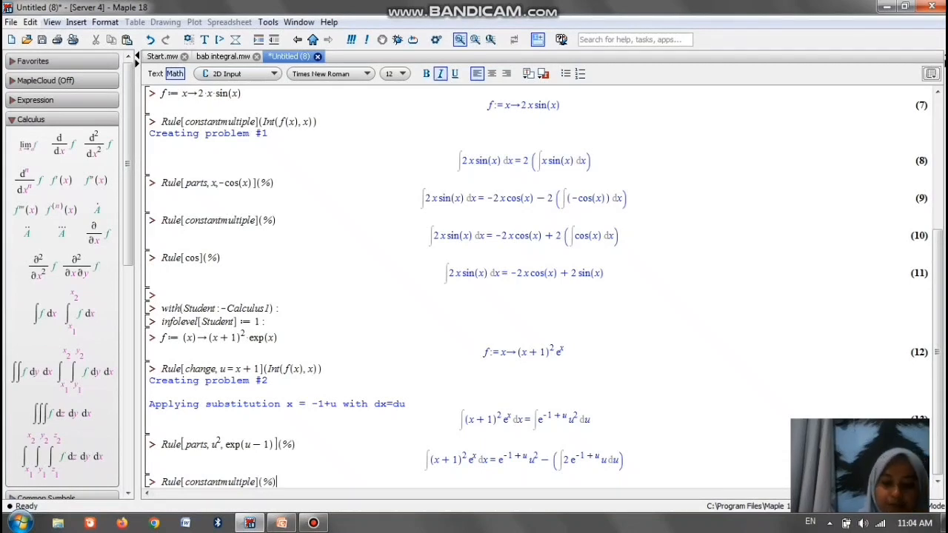
{"action": "key", "text": "Return"}
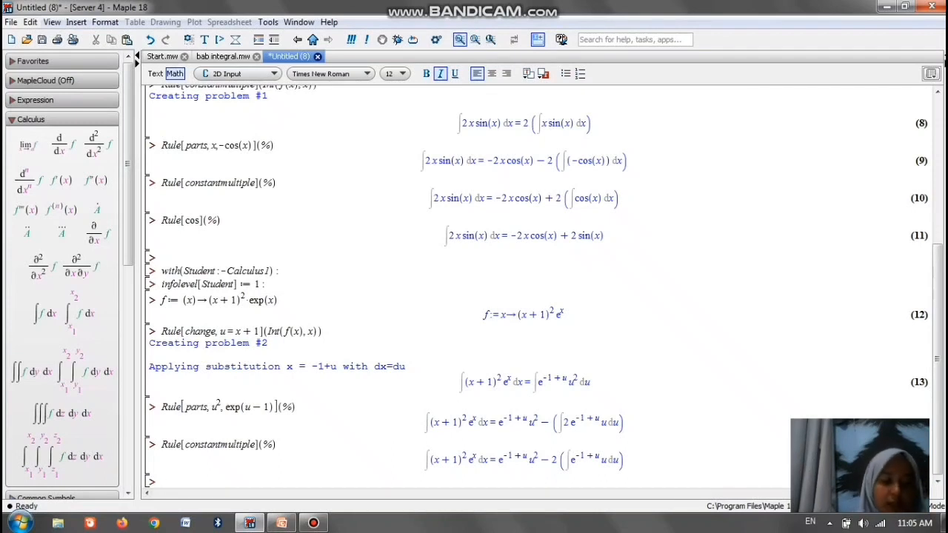
Apply integration by parts again by evaluating Rule[parts, u, exp(u-1)](%) on the next input line
{"action": "type", "text": "Rule"}
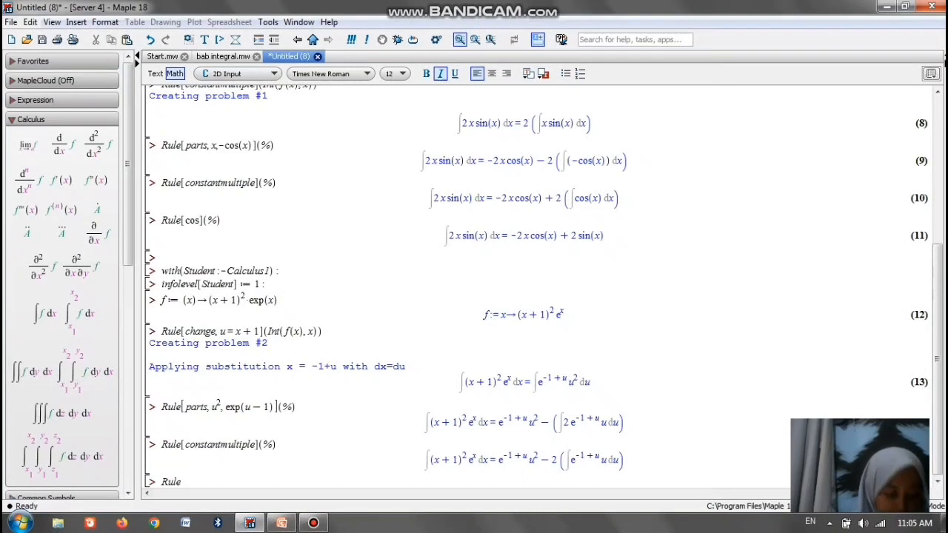
{"action": "type", "text": "["}
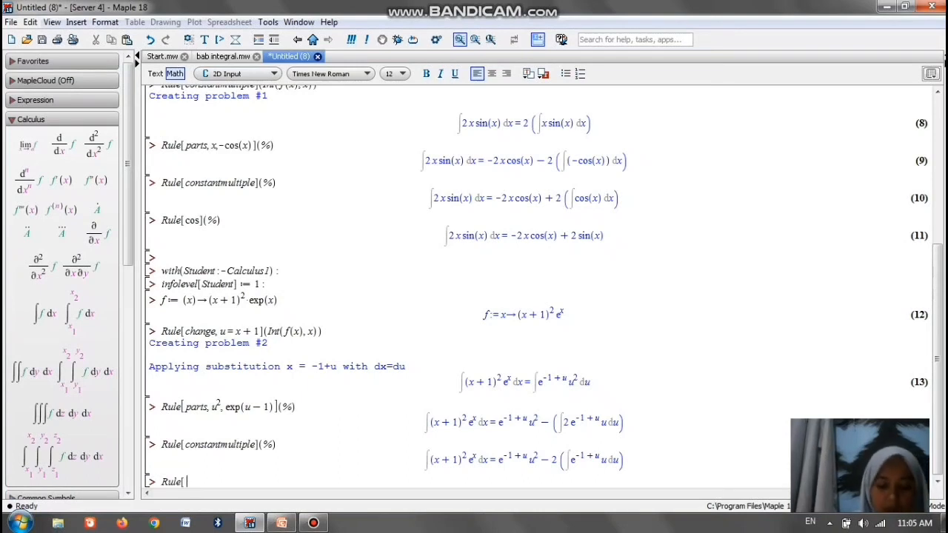
{"action": "type", "text": "parts"}
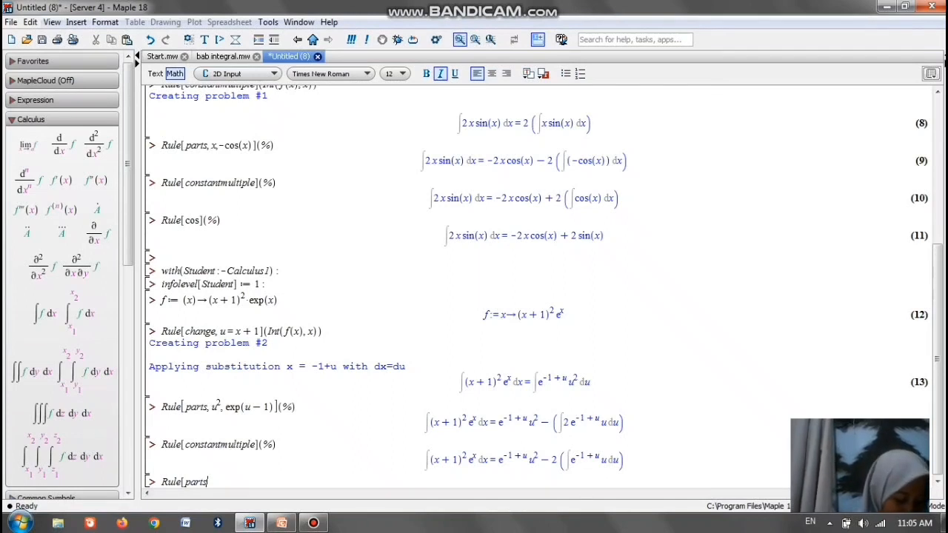
{"action": "type", "text": ", u"}
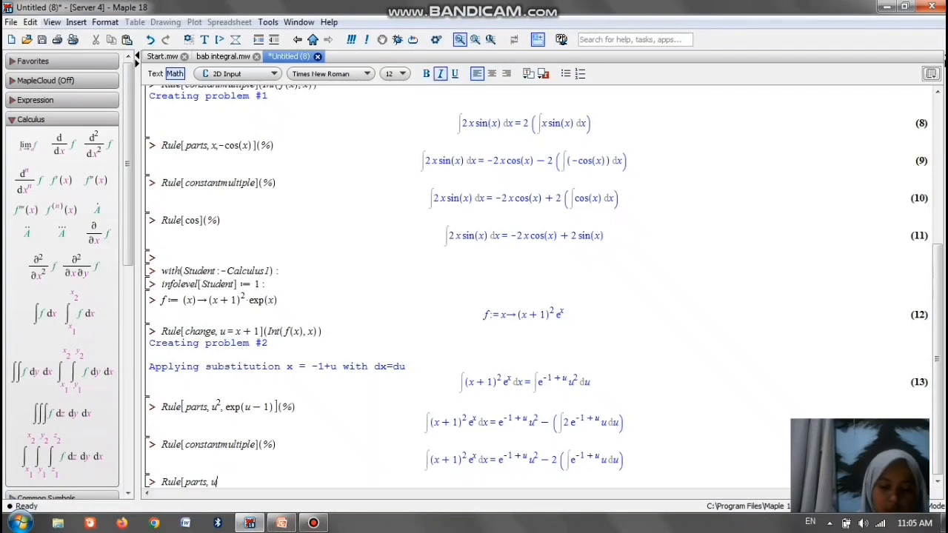
{"action": "type", "text": ", exp"}
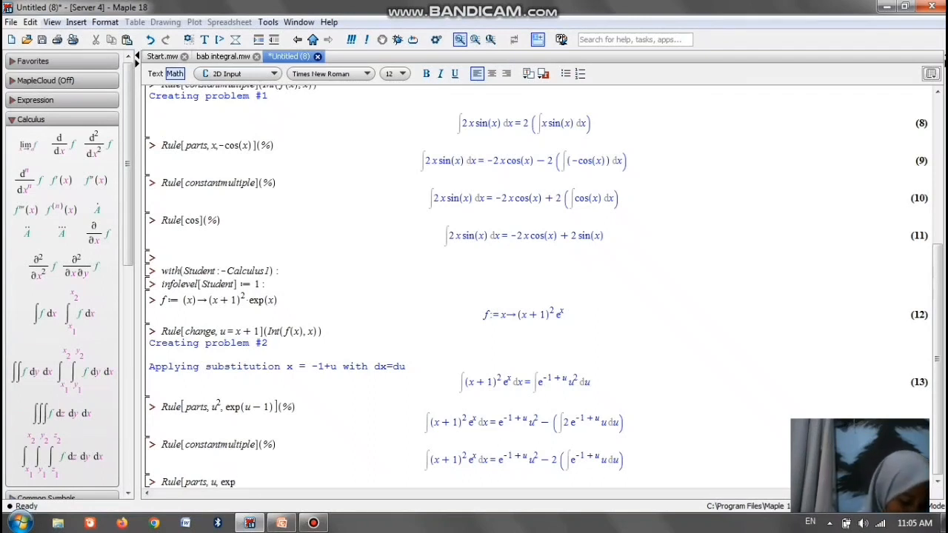
{"action": "type", "text": "("}
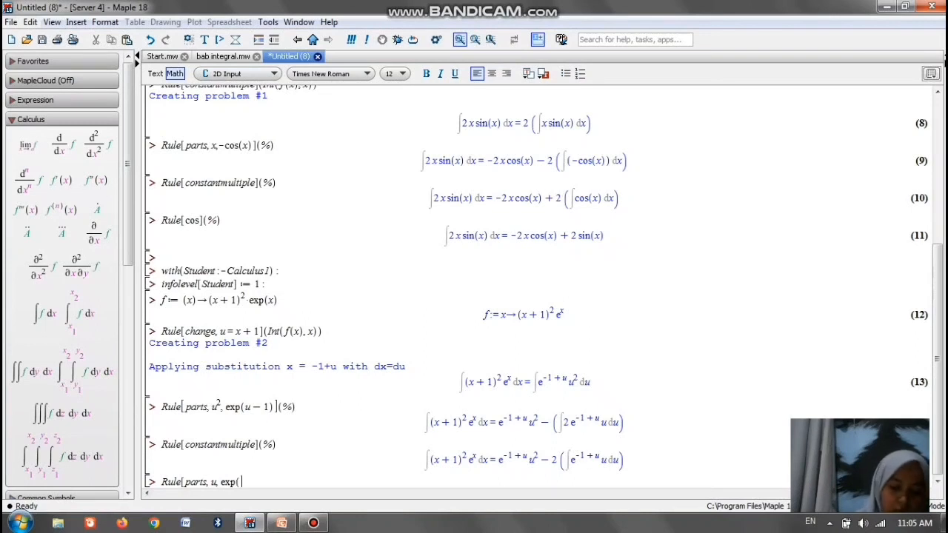
{"action": "type", "text": "u-"}
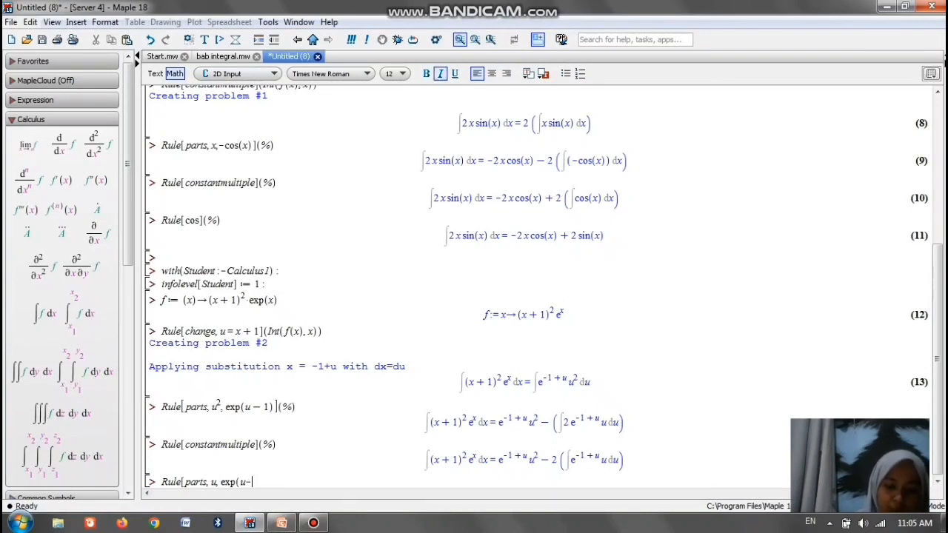
{"action": "type", "text": "1)"}
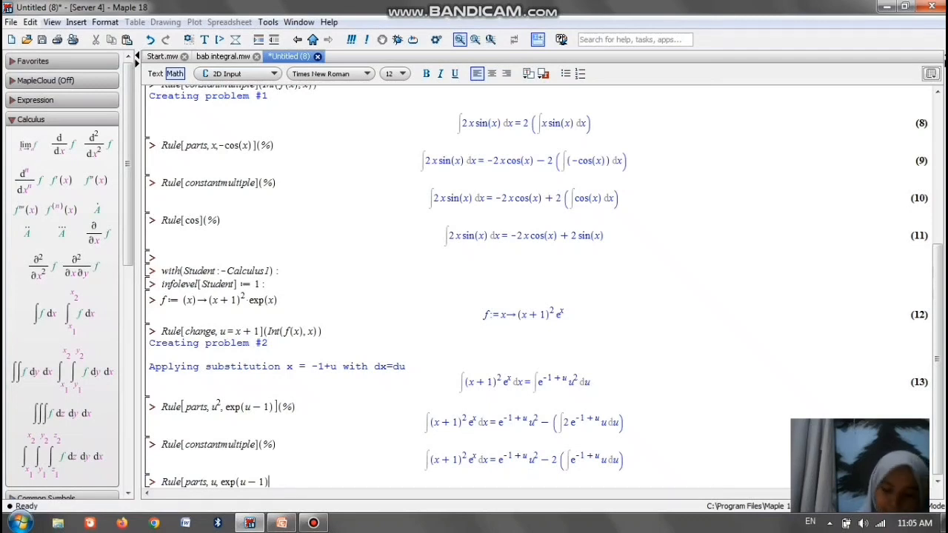
{"action": "type", "text": "]"}
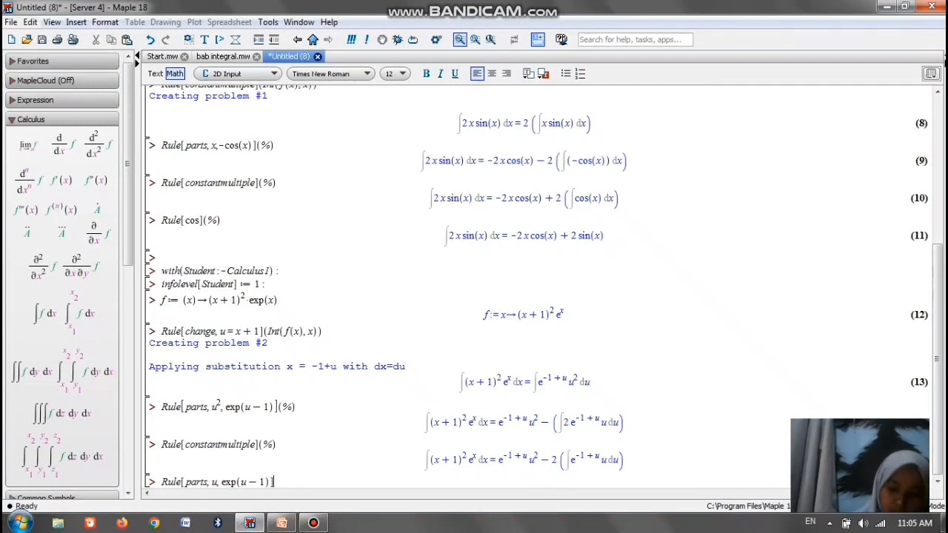
{"action": "type", "text": "(%)"}
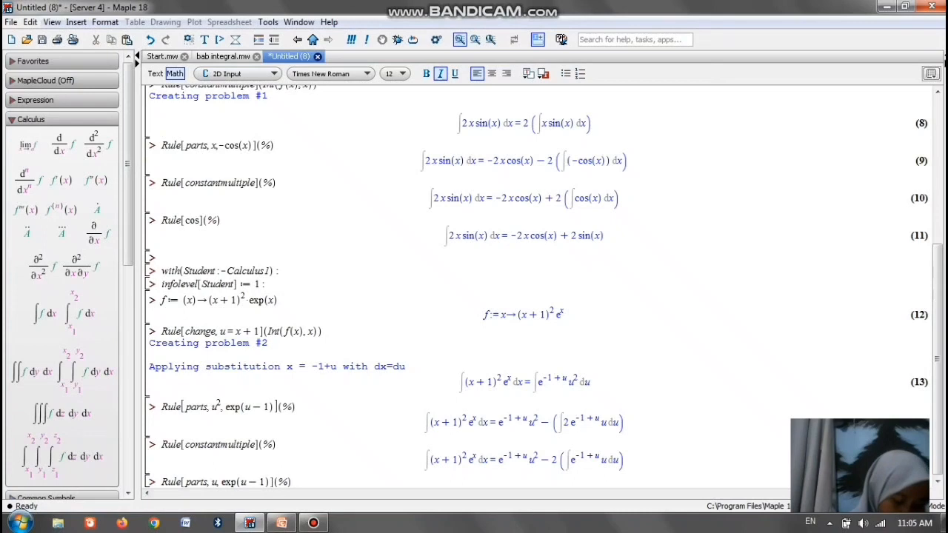
{"action": "key", "text": "Return"}
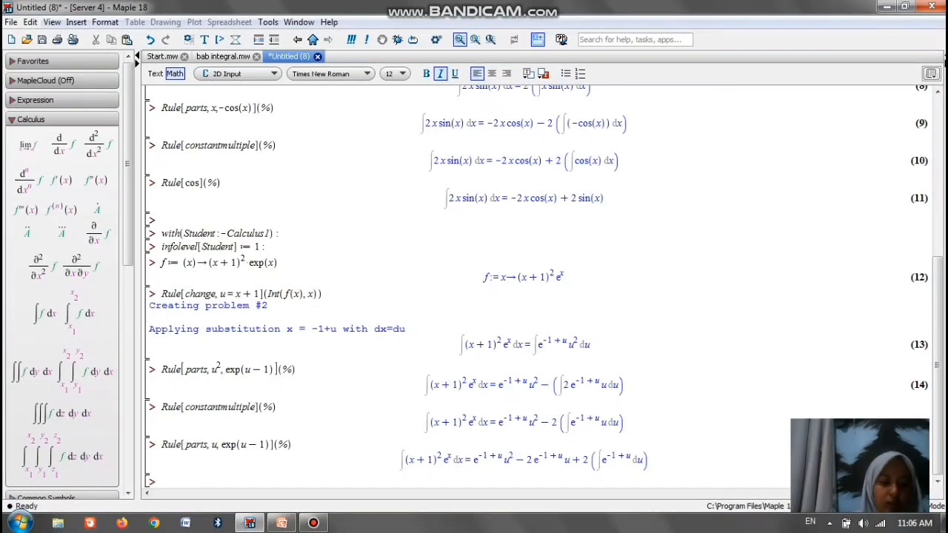
Substitute y = u-1 in the remaining integral by evaluating Rule[change, y = u-1](%) on the new input line
{"action": "type", "text": "R"}
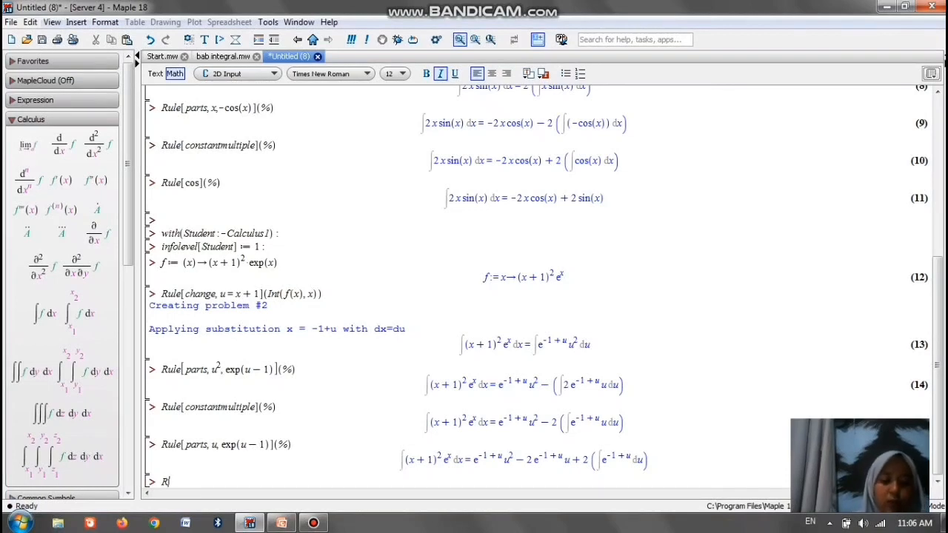
{"action": "type", "text": "ule"}
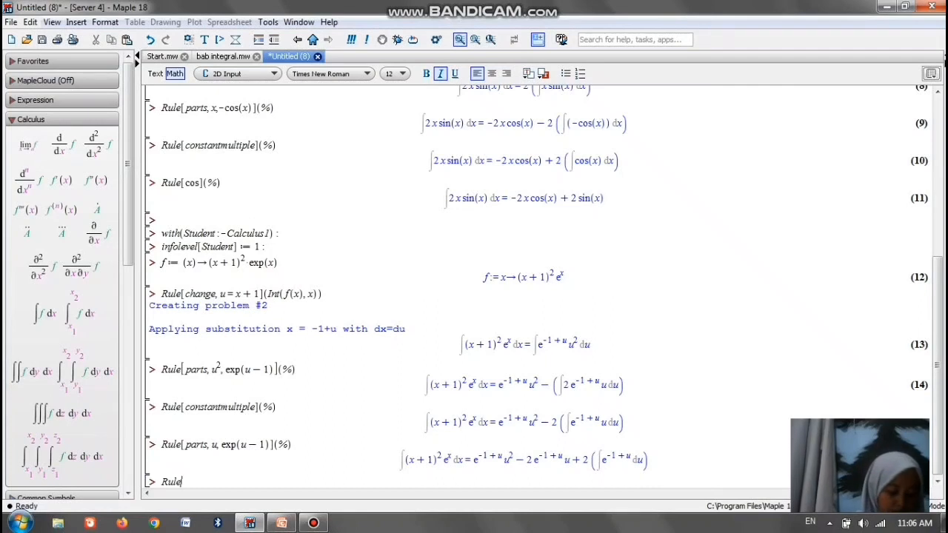
{"action": "type", "text": "[change"}
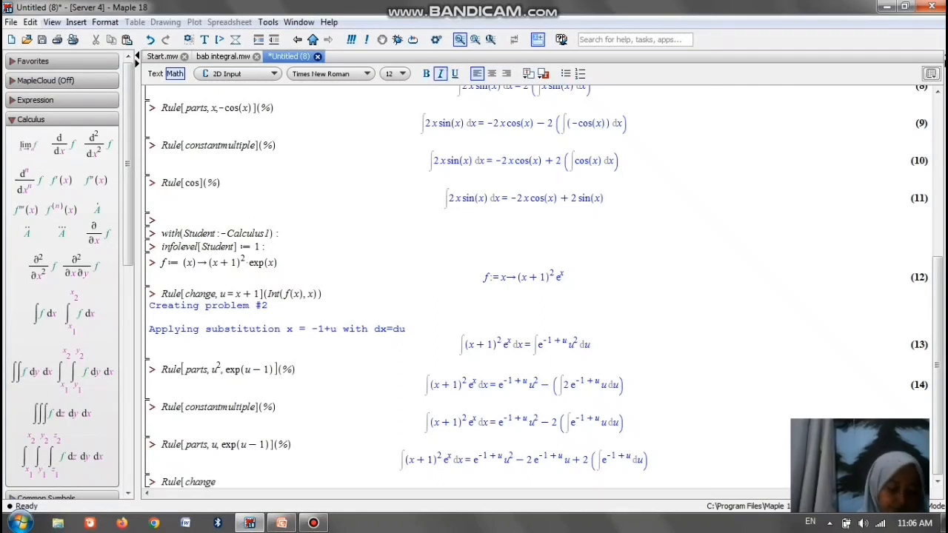
{"action": "type", "text": ", "}
{"action": "type", "text": "y "}
{"action": "type", "text": "= u "}
{"action": "type", "text": "- 1"}
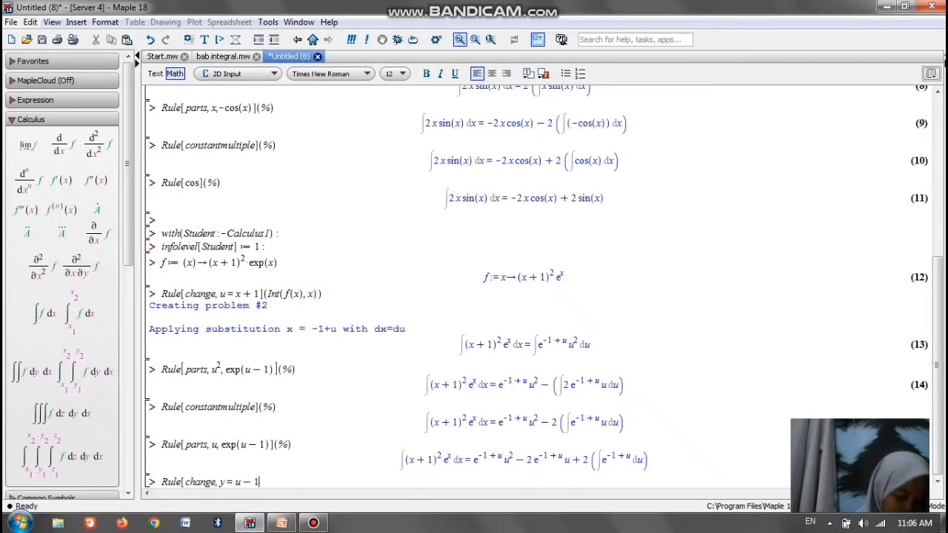
{"action": "type", "text": "]"}
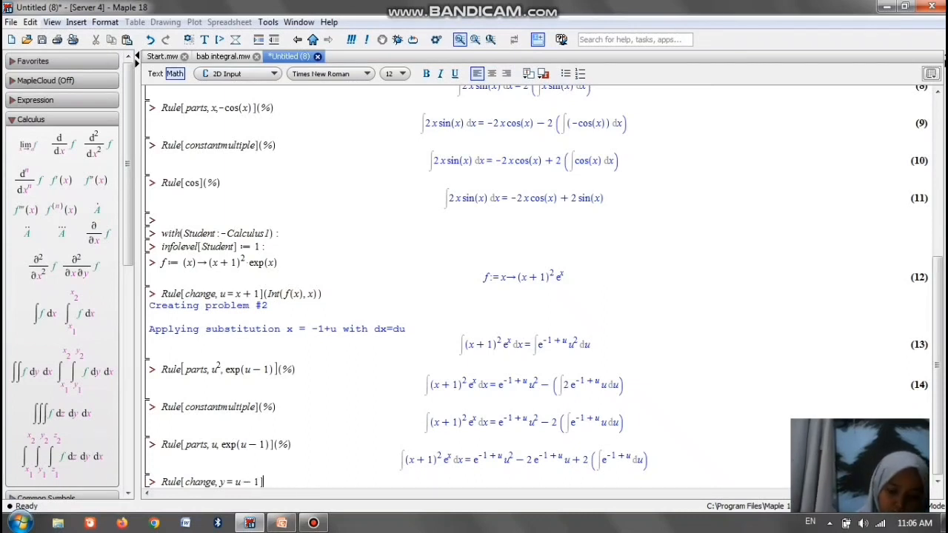
{"action": "type", "text": "(%)"}
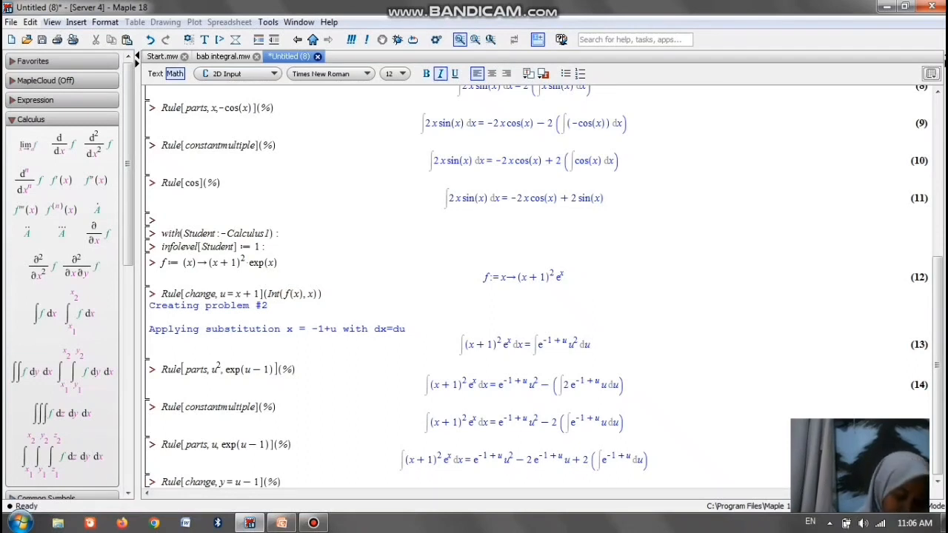
{"action": "key", "text": "Return"}
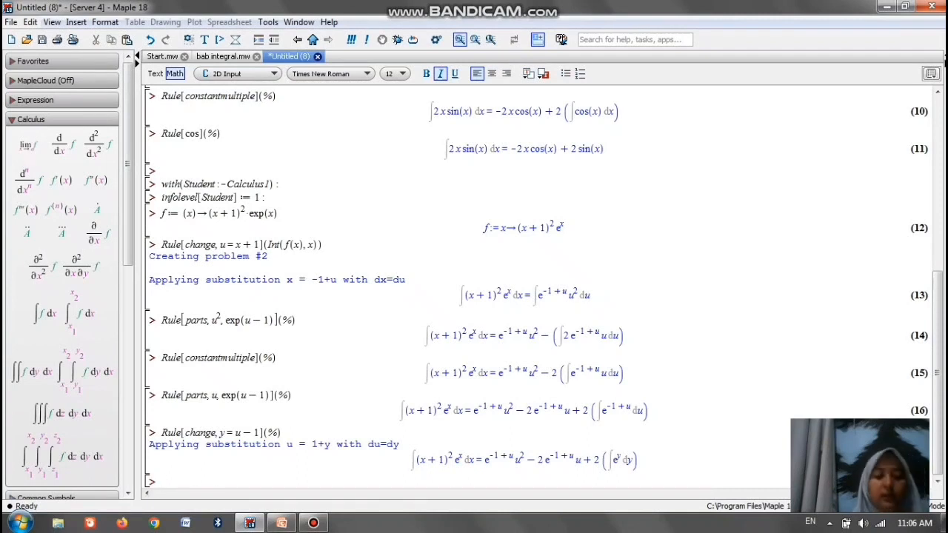
Integrate the remaining exponential term by evaluating Rule[exp](%) on the next input line
{"action": "type", "text": "Rule"}
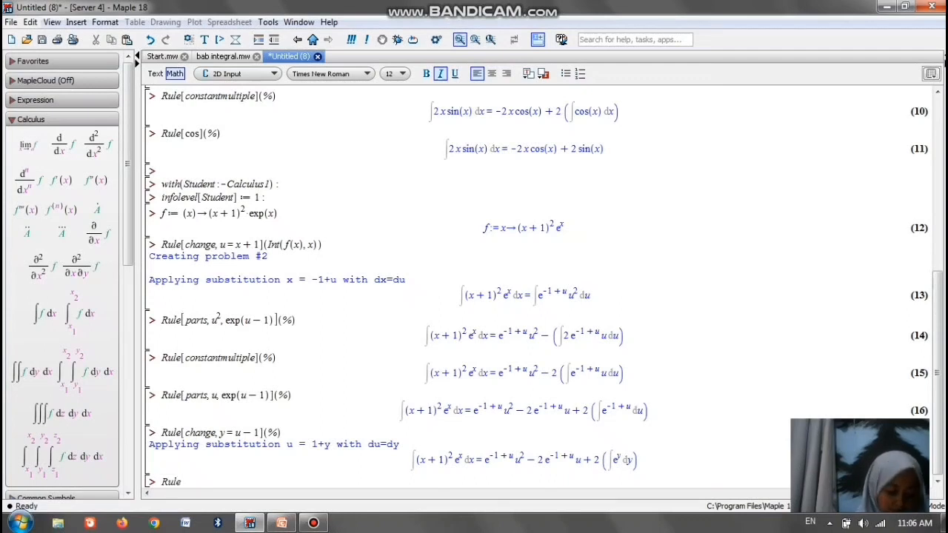
{"action": "type", "text": "["}
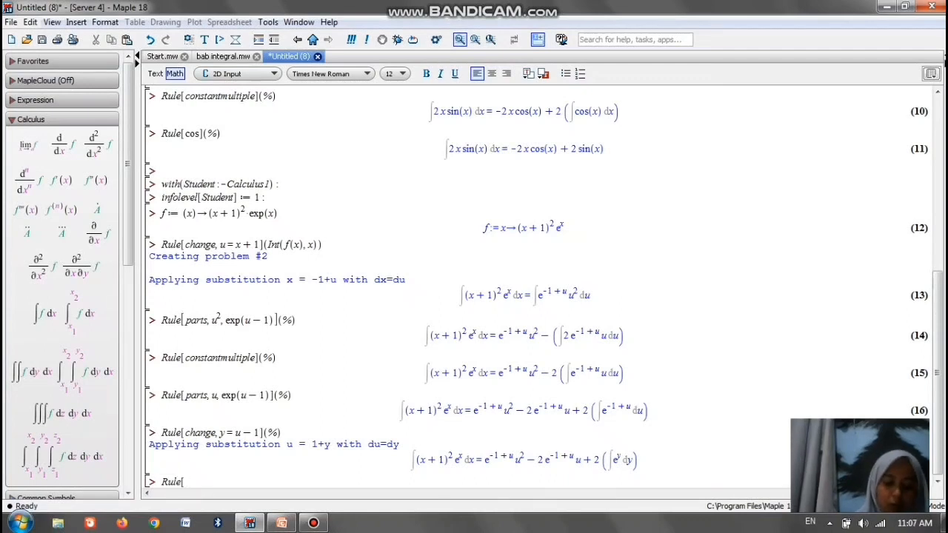
{"action": "type", "text": "exp]"}
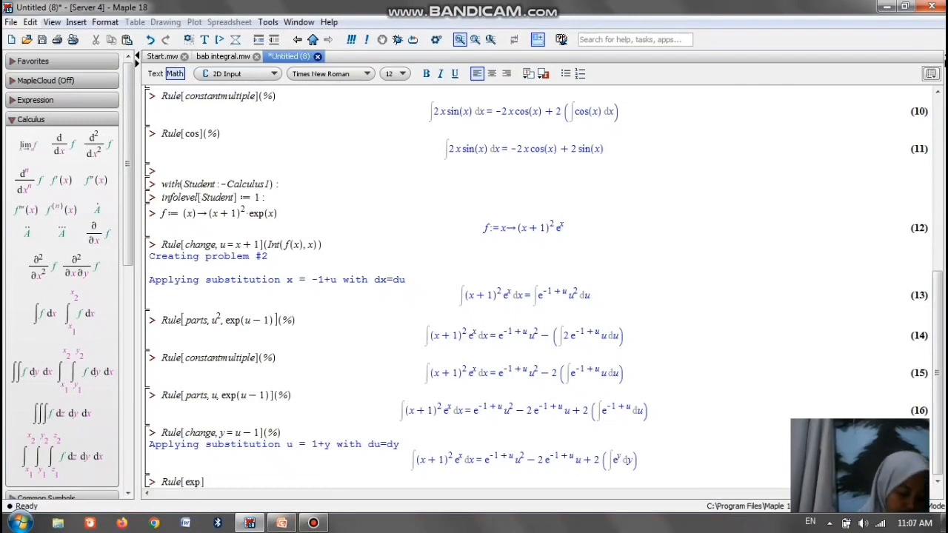
{"action": "type", "text": "("}
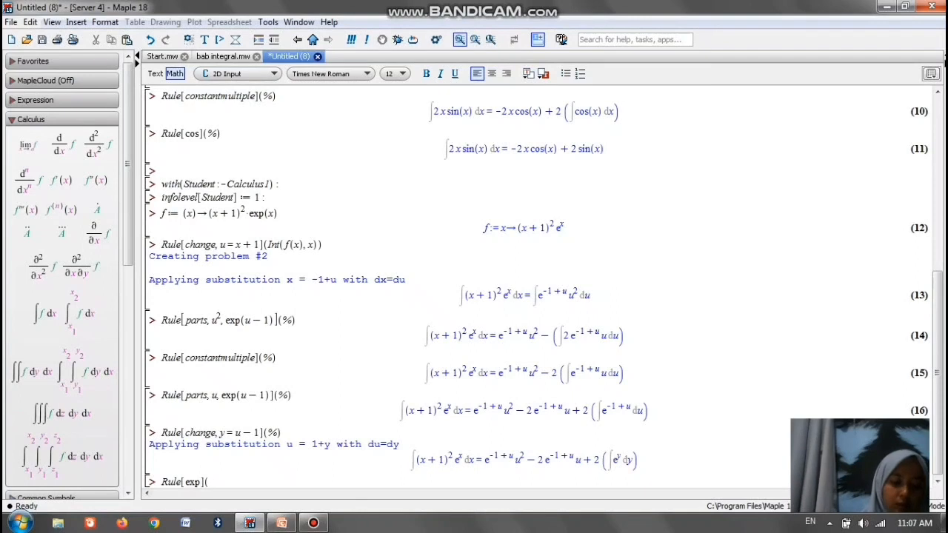
{"action": "type", "text": "%)"}
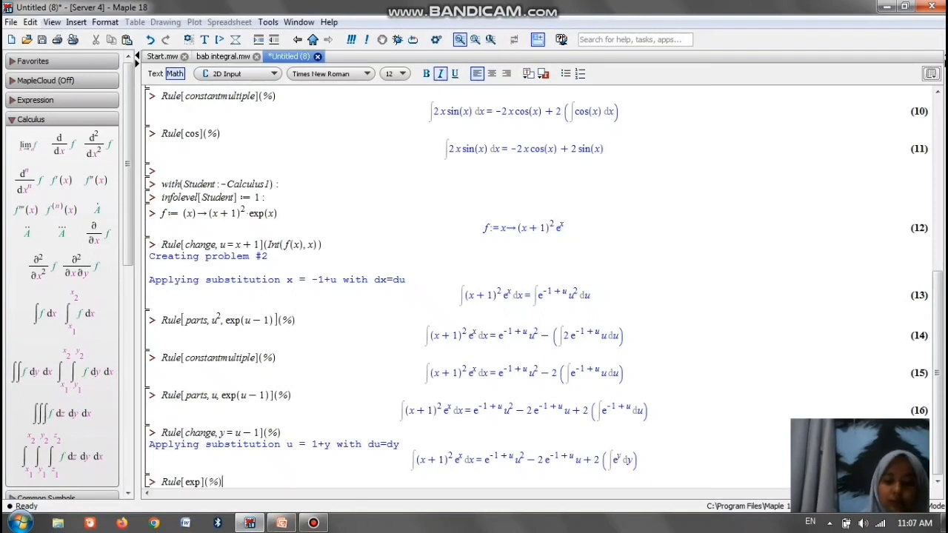
{"action": "key", "text": "Return"}
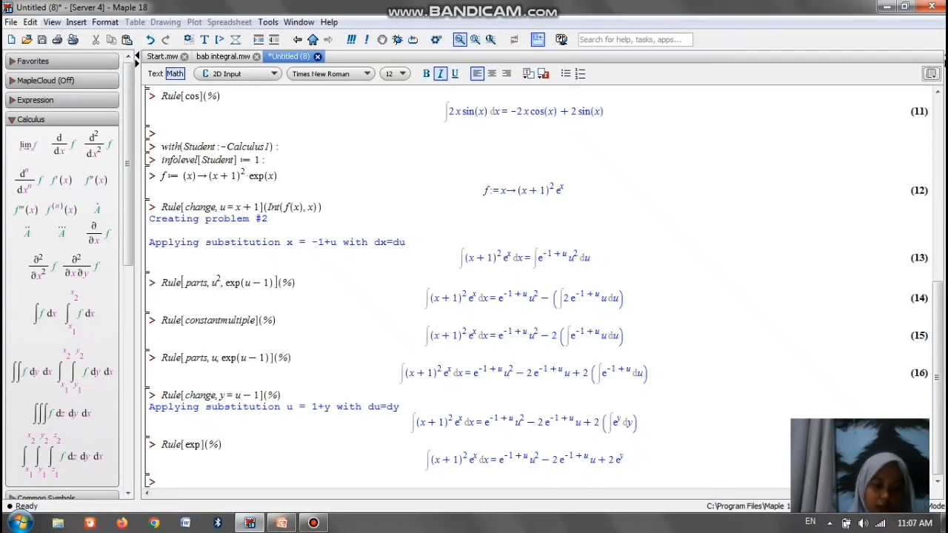
Revert the y substitution back to u by evaluating Rule[revert](%) on the next input line
{"action": "type", "text": "R"}
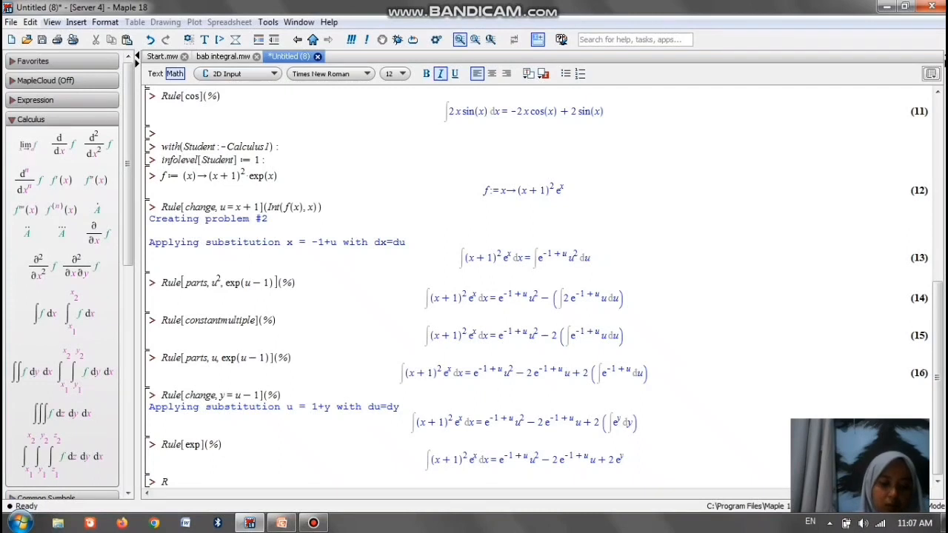
{"action": "type", "text": "ule"}
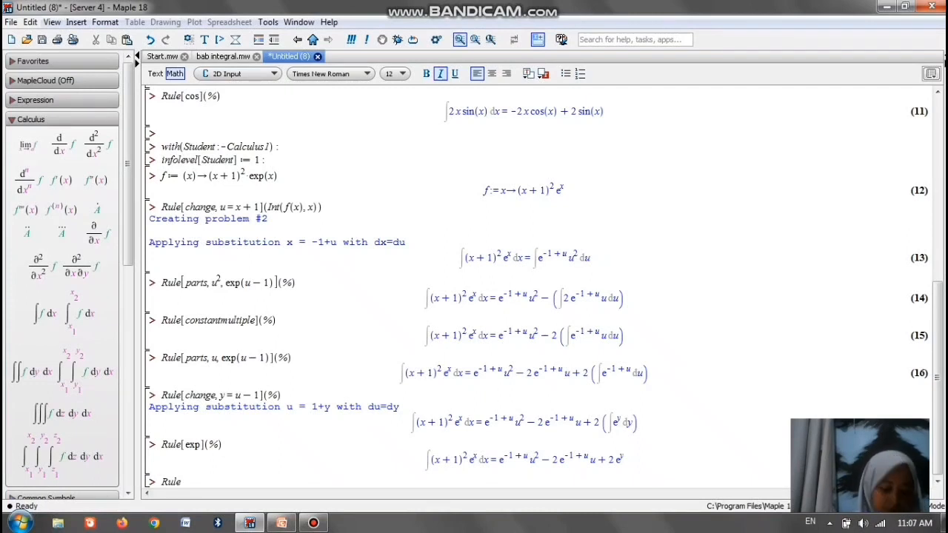
{"action": "type", "text": "["}
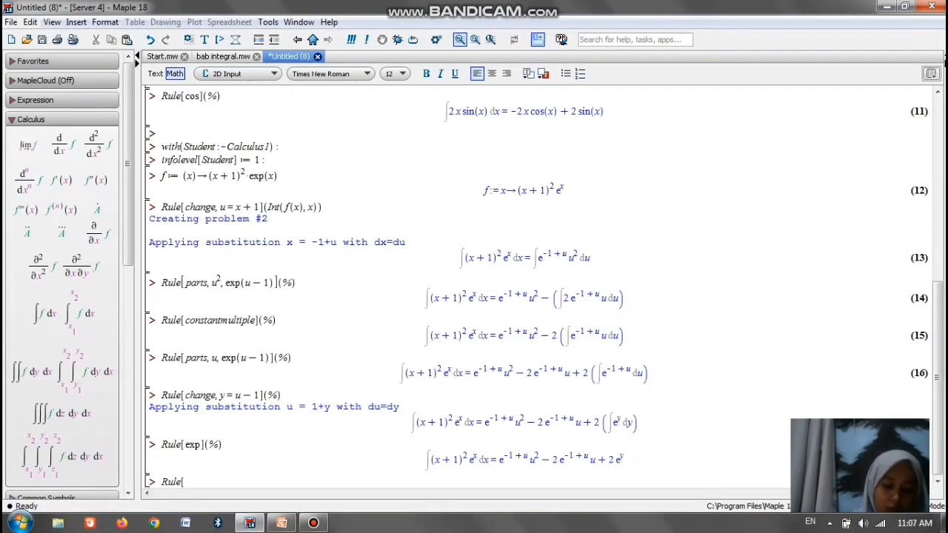
{"action": "type", "text": "r"}
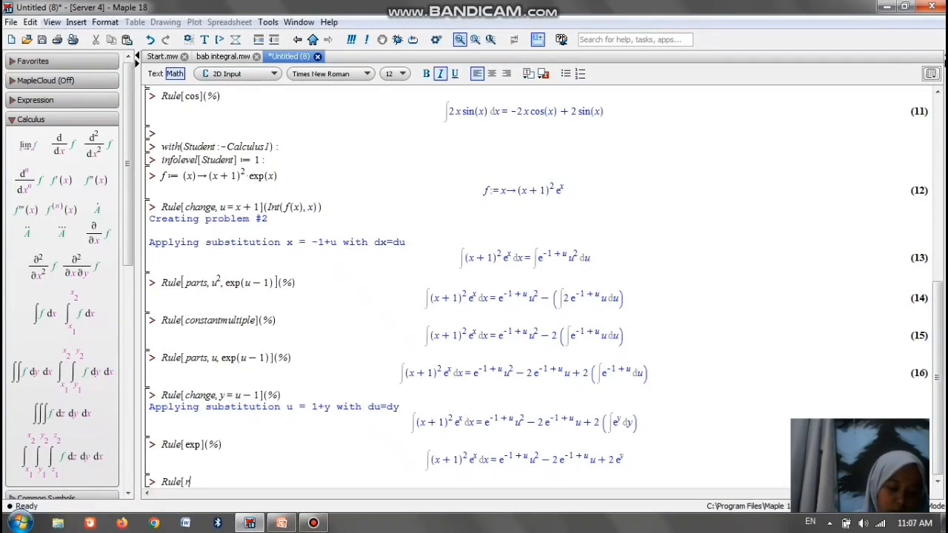
{"action": "type", "text": "evert"}
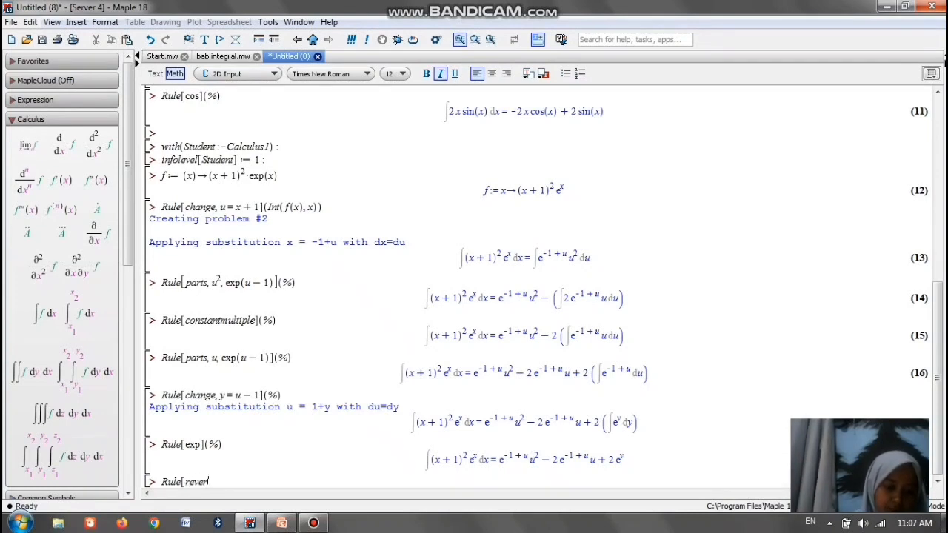
{"action": "type", "text": "]"}
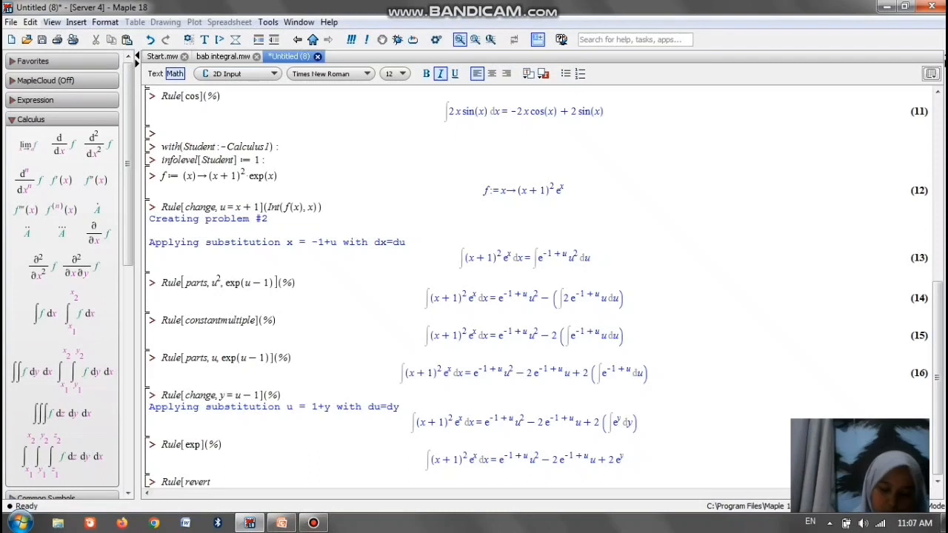
{"action": "type", "text": "(%)"}
{"action": "key", "text": "Return"}
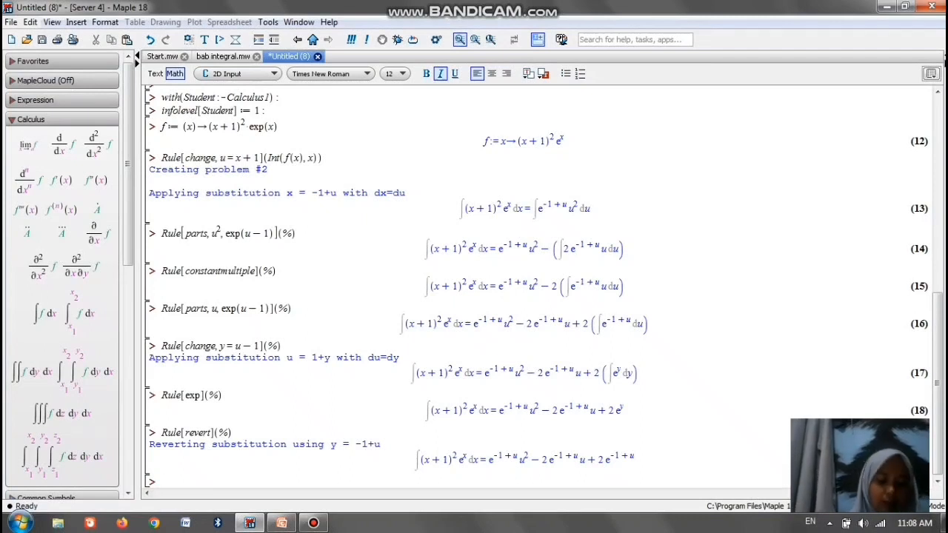
Revert the u substitution back to x by evaluating Rule[revert](%) once more on the next input line
{"action": "type", "text": "Rue"}
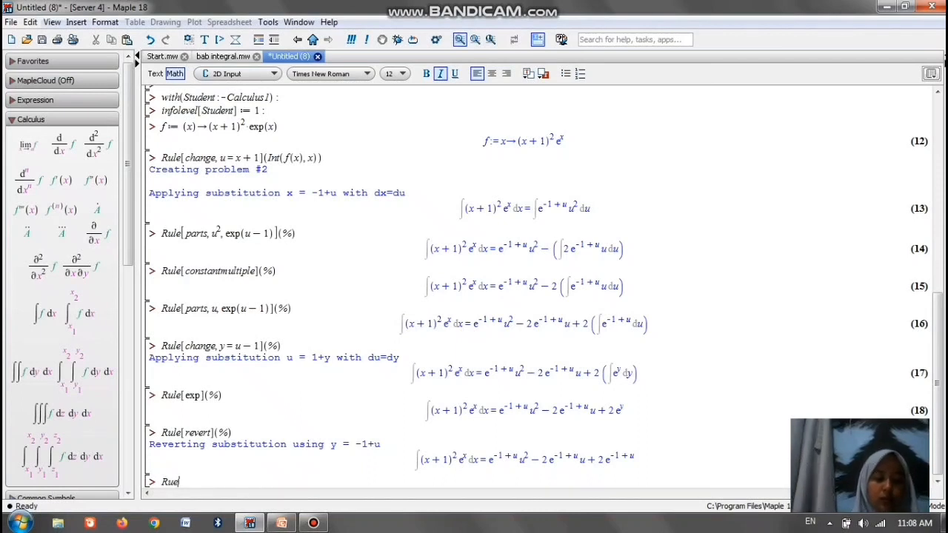
{"action": "key", "text": "BackSpace"}
{"action": "type", "text": "le["}
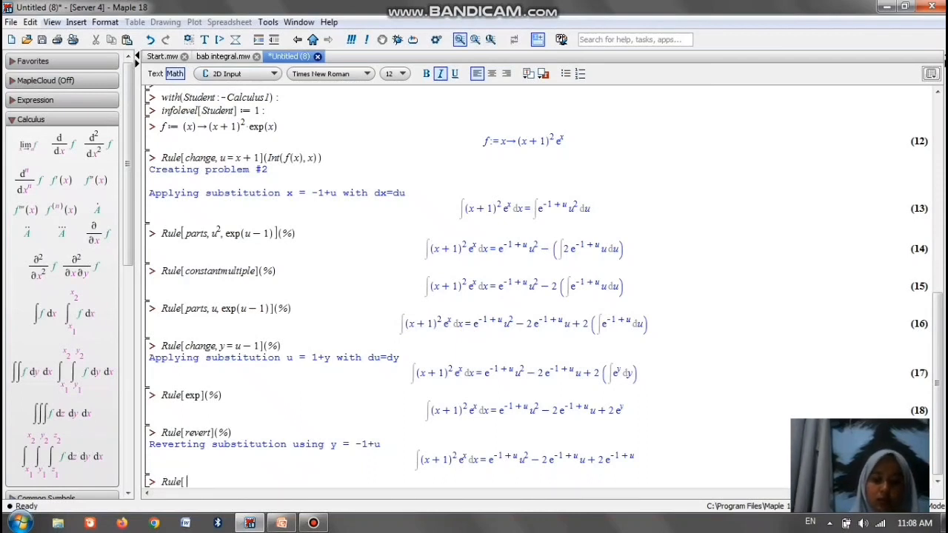
{"action": "type", "text": "re"}
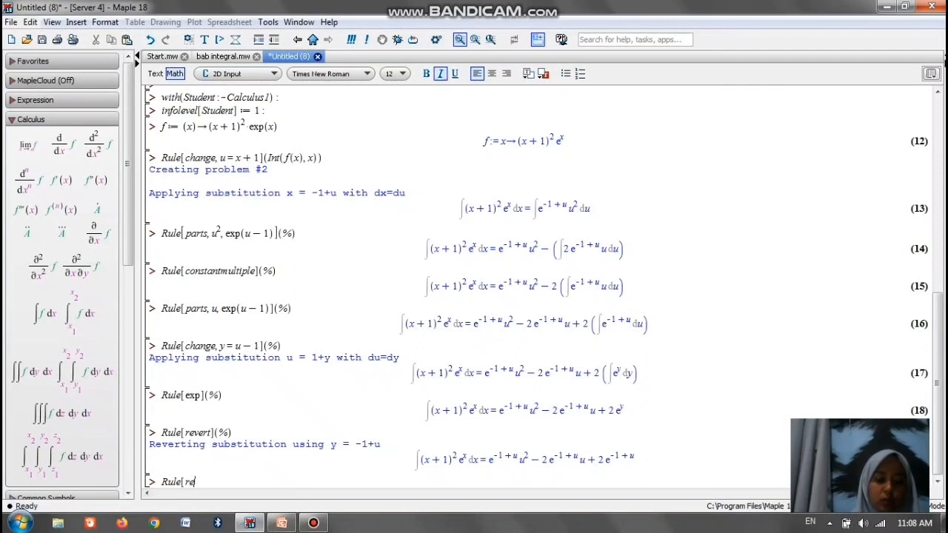
{"action": "type", "text": "vert]"}
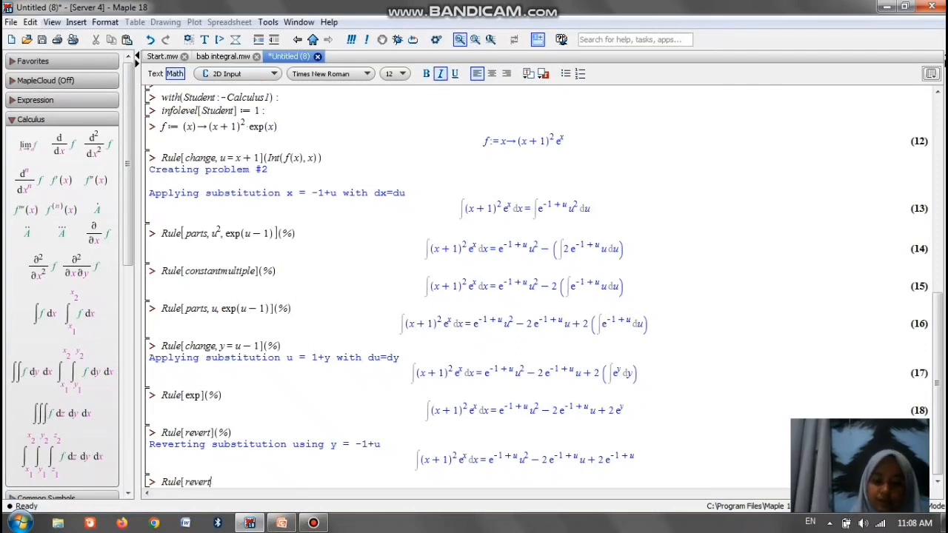
{"action": "type", "text": "(5)"}
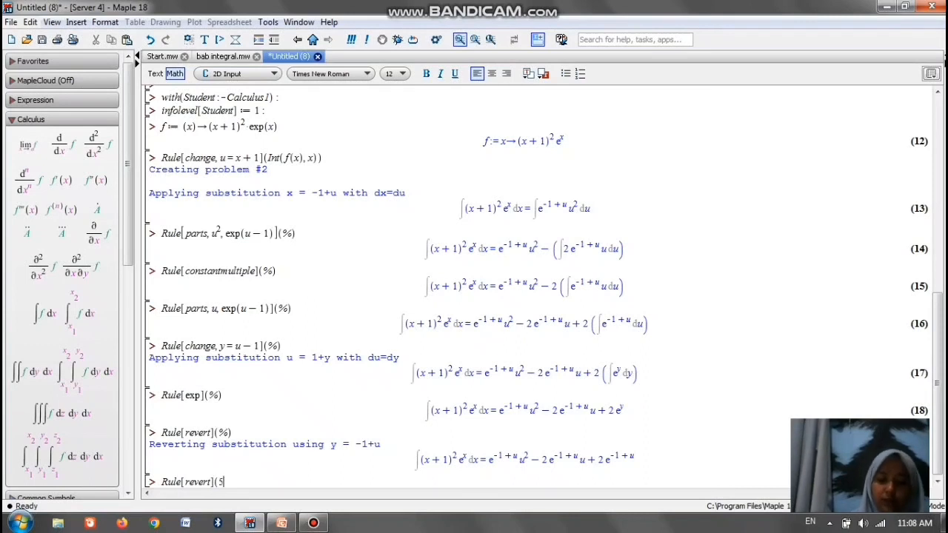
{"action": "key", "text": "BackSpace"}
{"action": "key", "text": "BackSpace"}
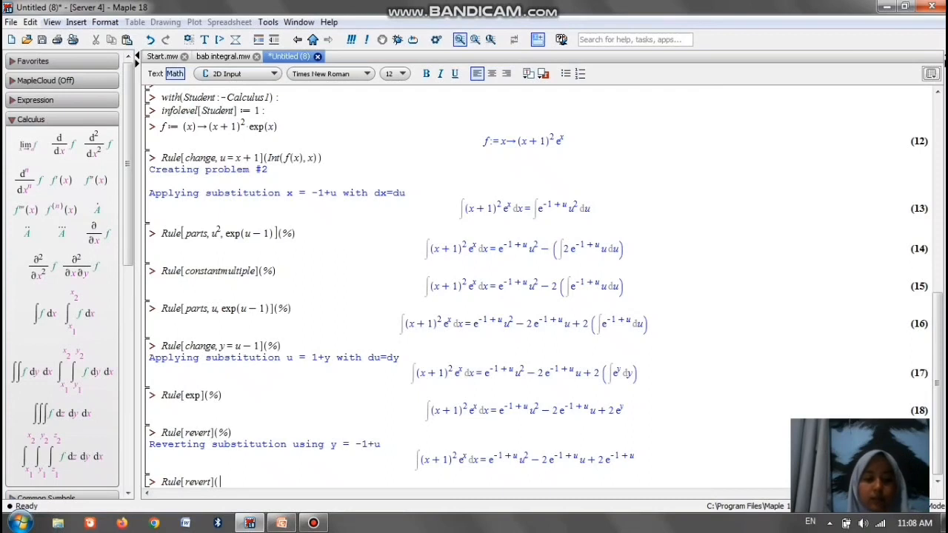
{"action": "type", "text": "%)"}
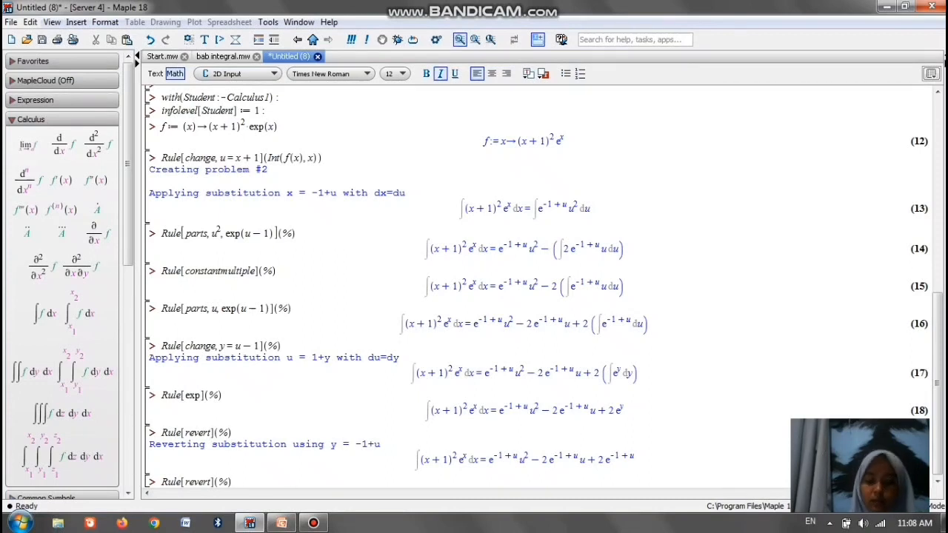
{"action": "key", "text": "Return"}
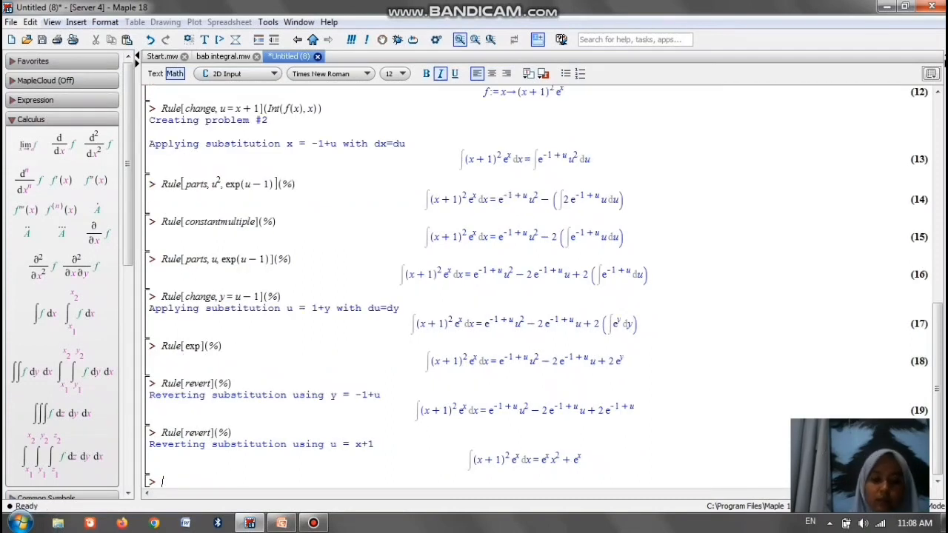